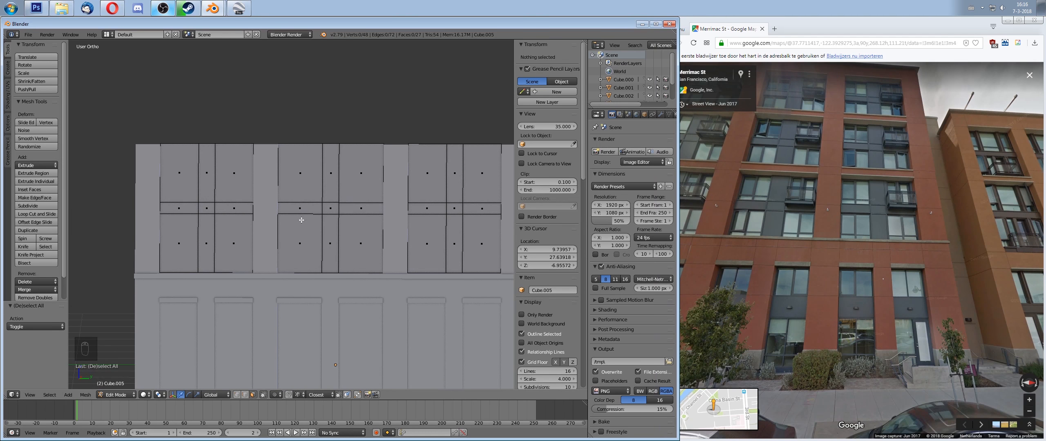
Step: Select all window panel geometry and join the panel object with the wall pillar object into one mesh open for editing
middle_click_drag(318, 266, 313, 263)
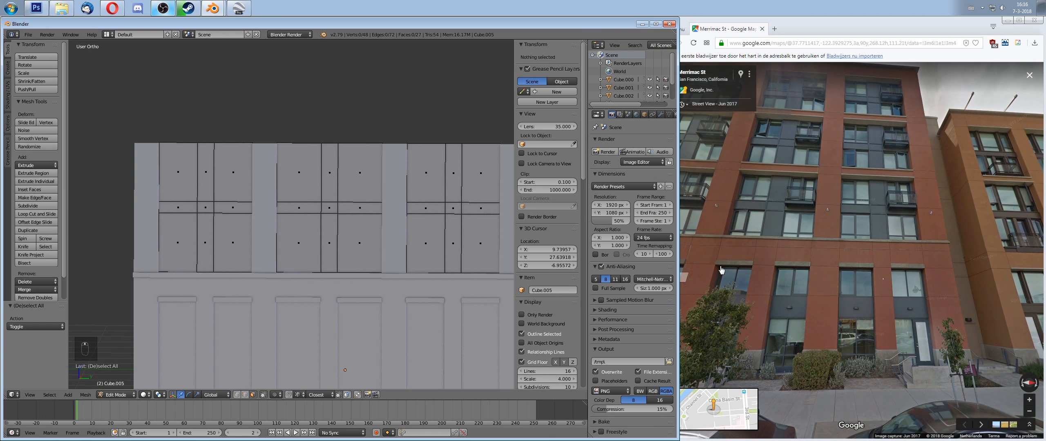
middle_click_drag(458, 256, 428, 261)
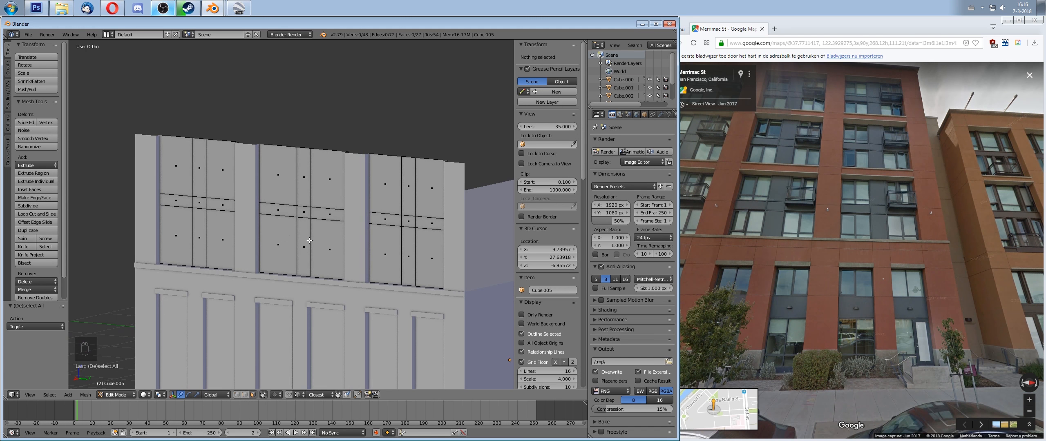
key("a")
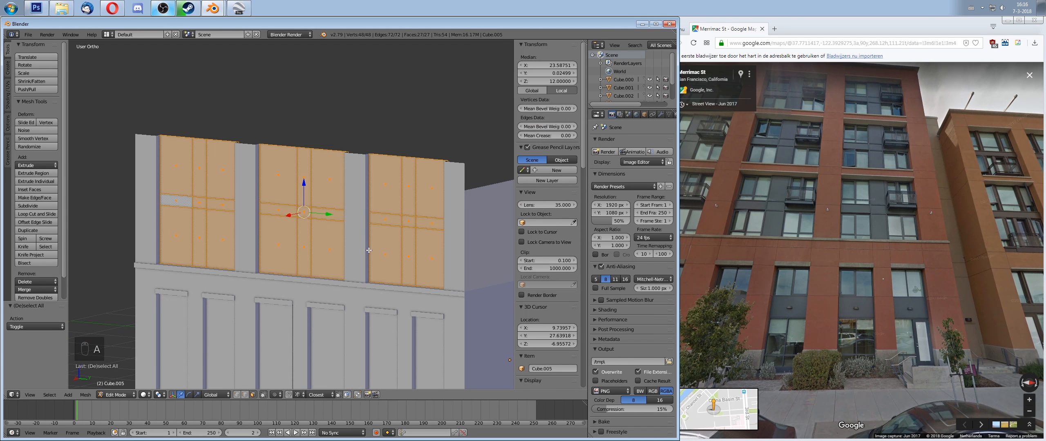
key("Tab")
key("Tab")
key("Tab")
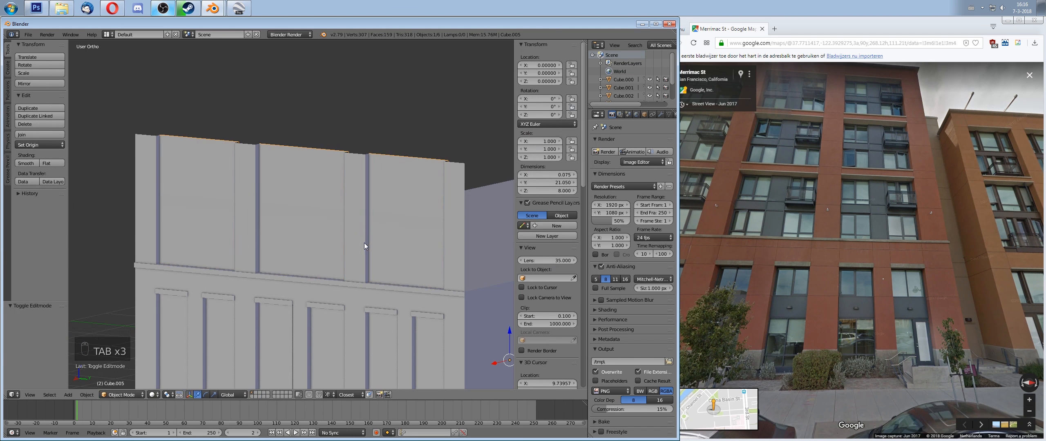
right_click(364, 246)
key("ctrl+j")
key("Tab")
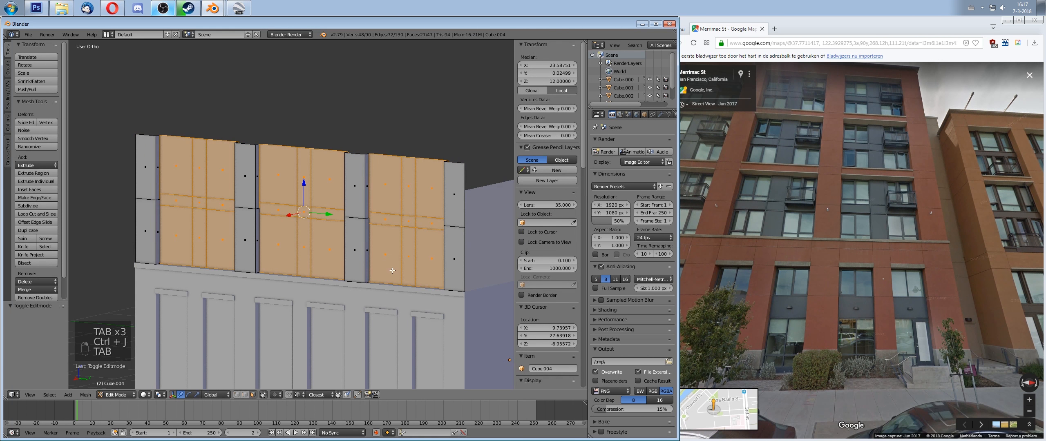
Step: Try extruding a lower edge of the upper facade 6.5 units along Y, and undo the extrusion and selection
middle_click_drag(411, 279, 347, 315)
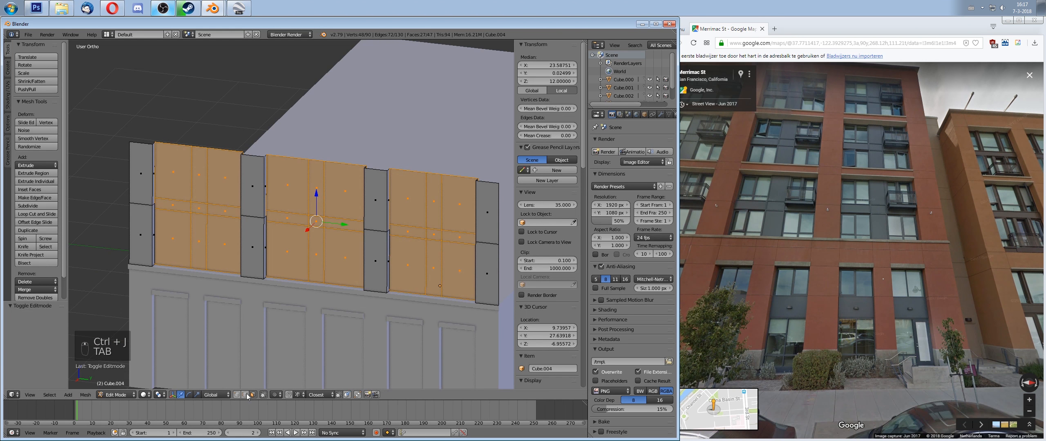
middle_click_drag(304, 282, 335, 266)
right_click(267, 270)
key("e")
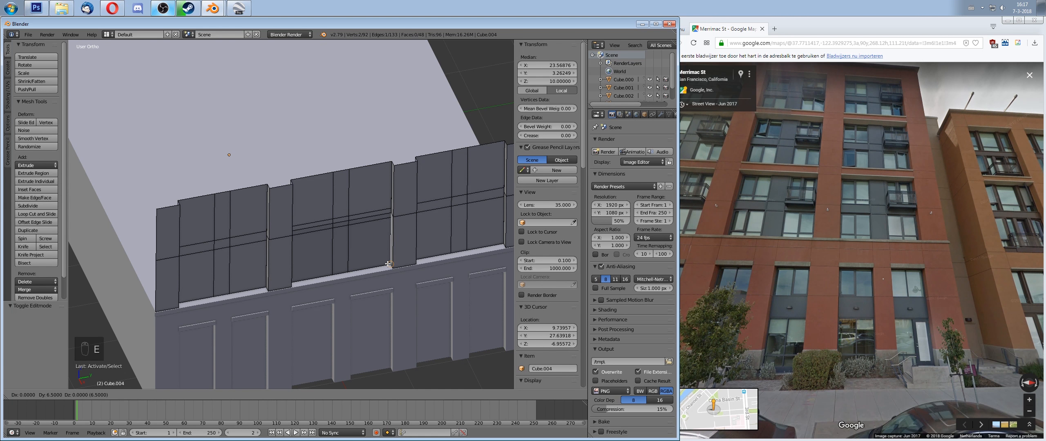
left_click(388, 264)
key("ctrl+z")
key("ctrl+z")
key("ctrl+z")
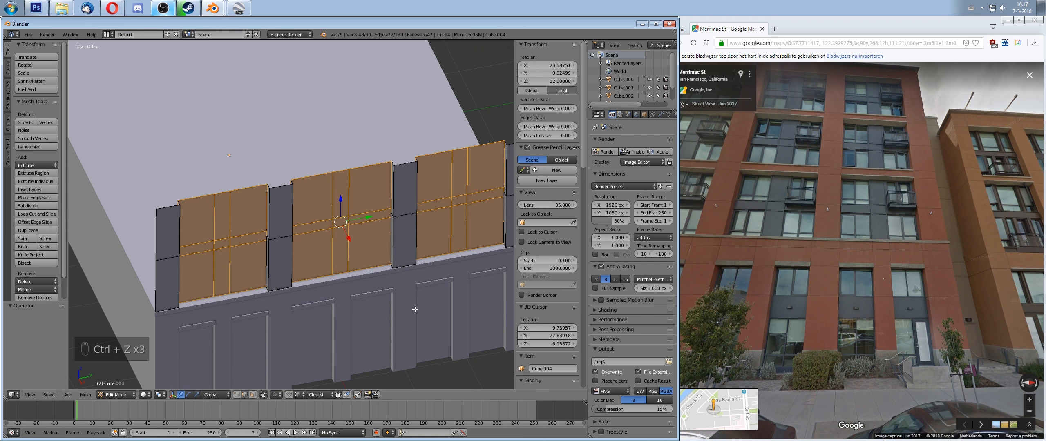
mouse_move(413, 306)
middle_mouse_down()
mouse_move(369, 285)
mouse_move(401, 295)
middle_mouse_up()
key("a")
key("a")
key("a")
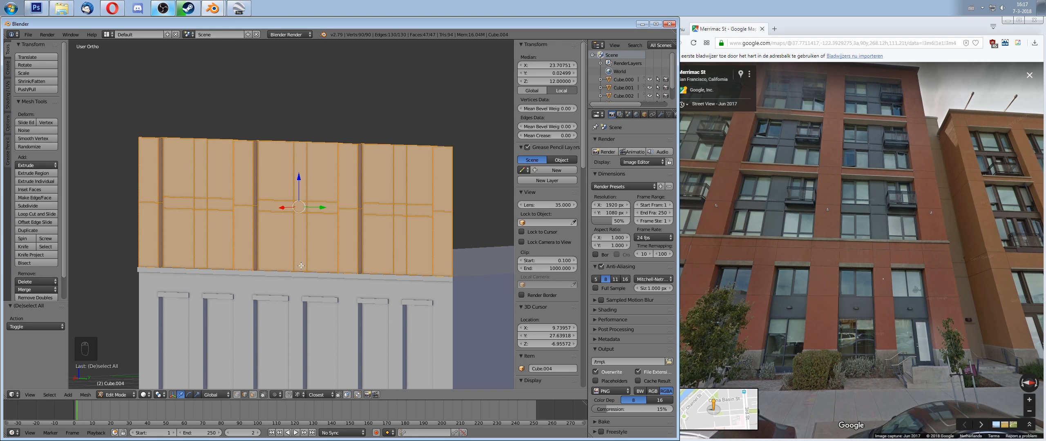
middle_click_drag(301, 266, 313, 283)
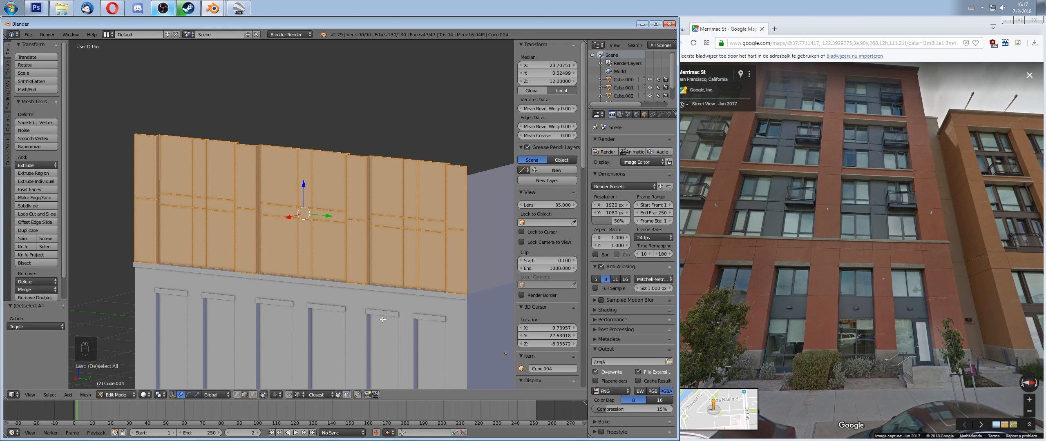
key("s")
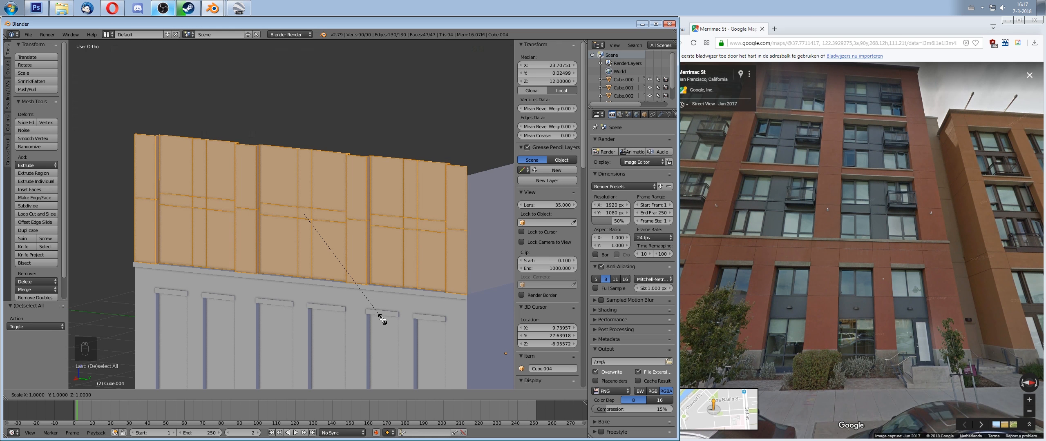
type("6.88")
key("slash")
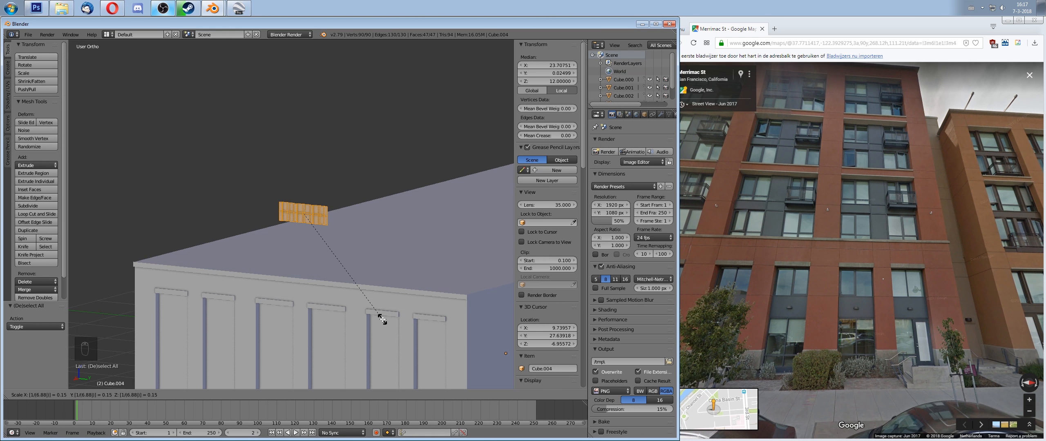
key("BackSpace")
key("BackSpace")
key("BackSpace")
key("BackSpace")
key("BackSpace")
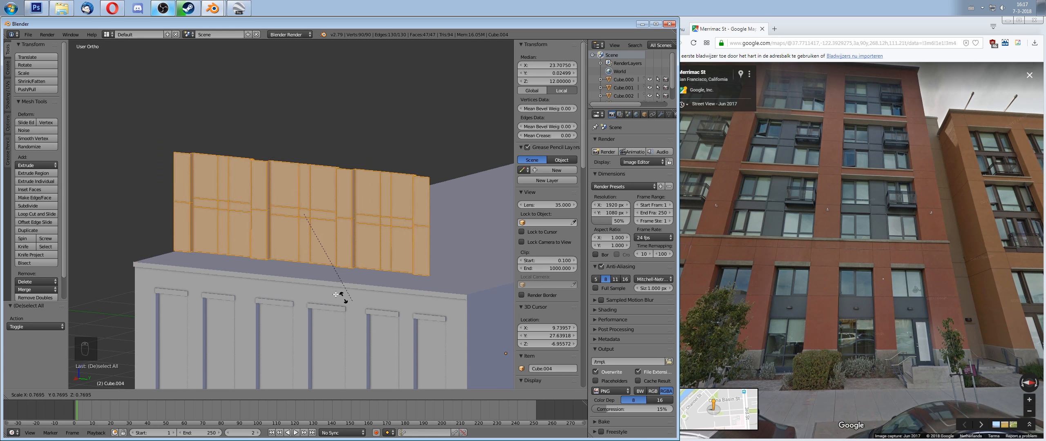
key("Escape")
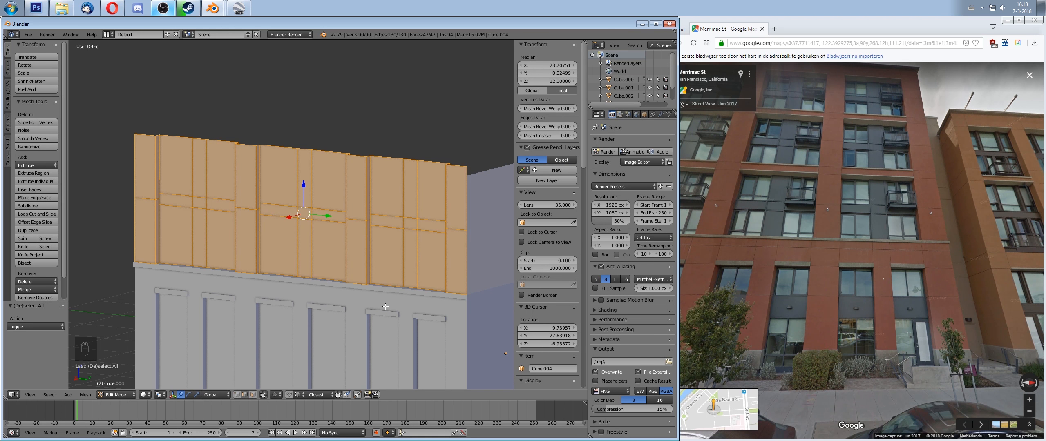
key("s")
key("z")
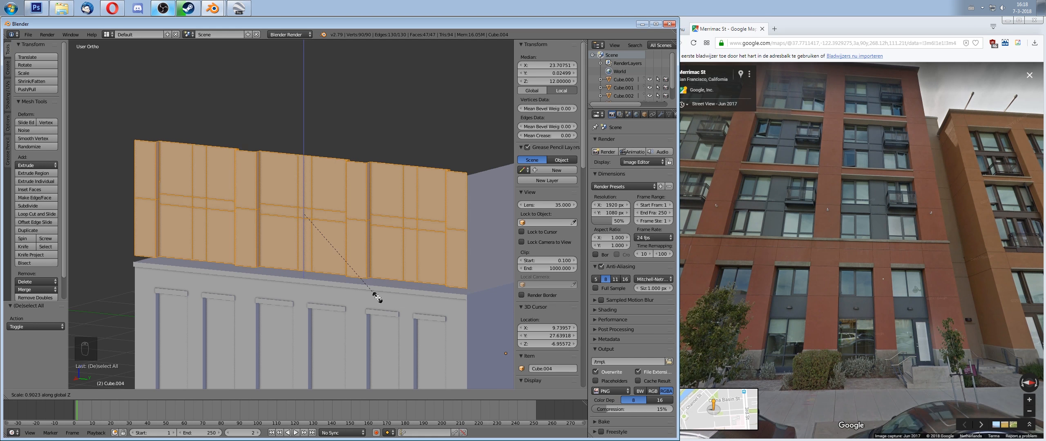
key("Escape")
Step: Duplicate the narrow face at the middle of the central window section and move the copy 0.975 units along X
right_click(305, 219)
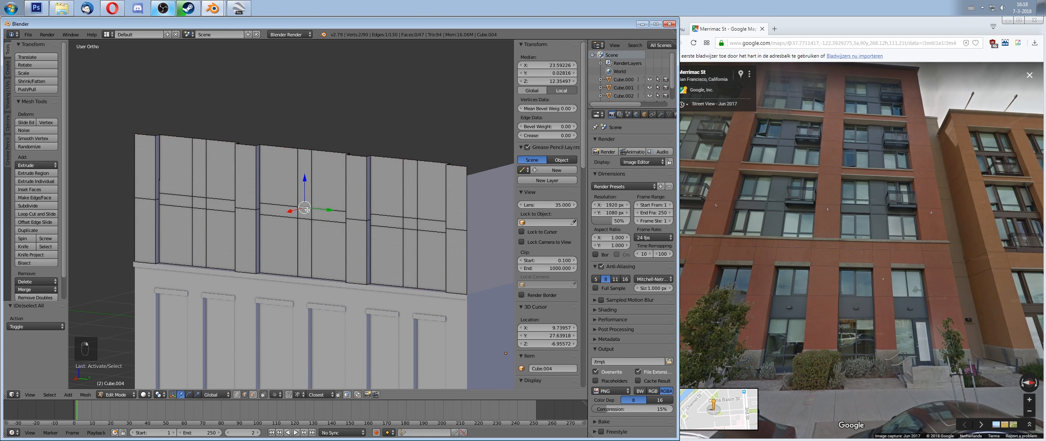
left_click(253, 395)
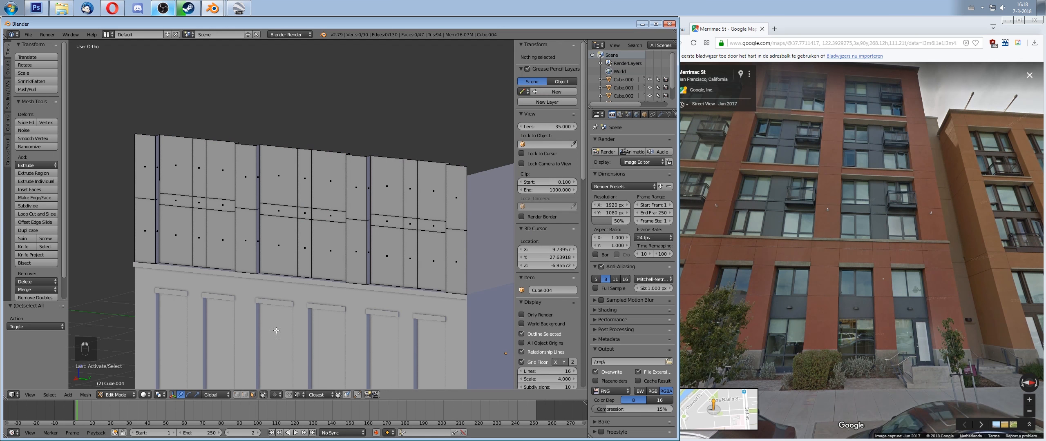
right_click(305, 224)
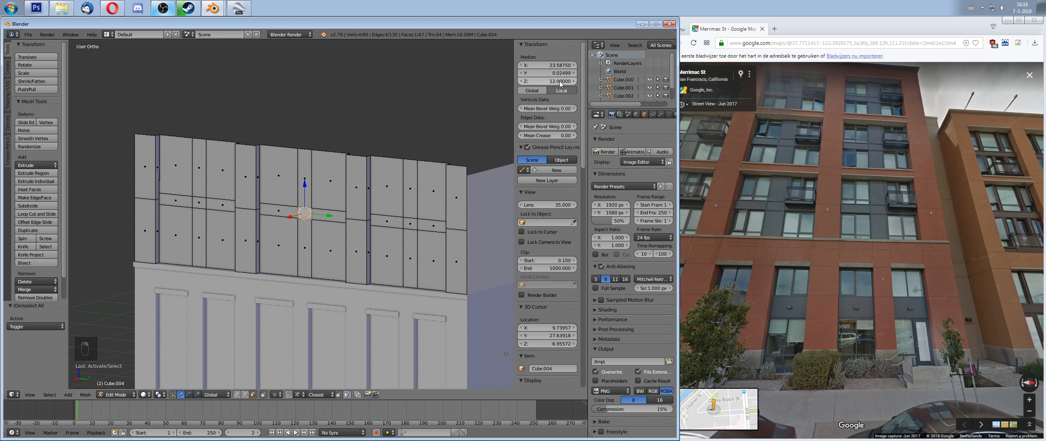
key("shift+d")
right_click(325, 237)
scroll(329, 238, "up", 1)
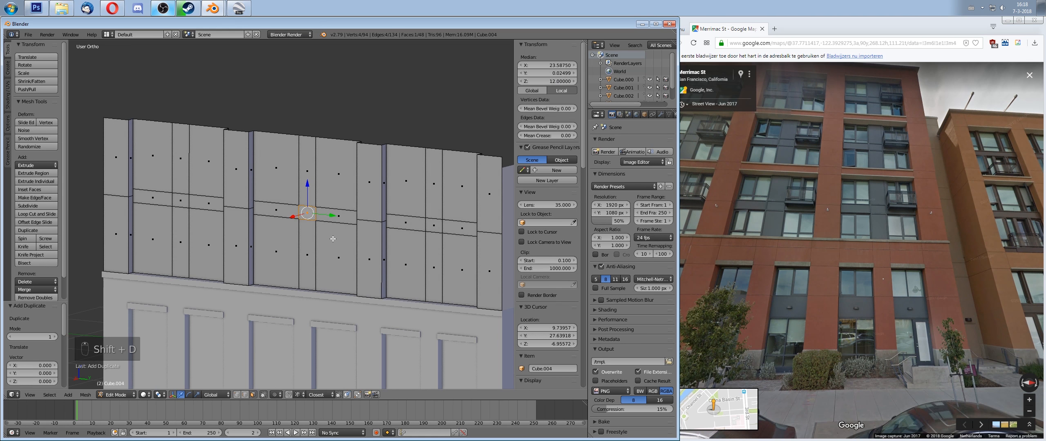
key("g")
key("x")
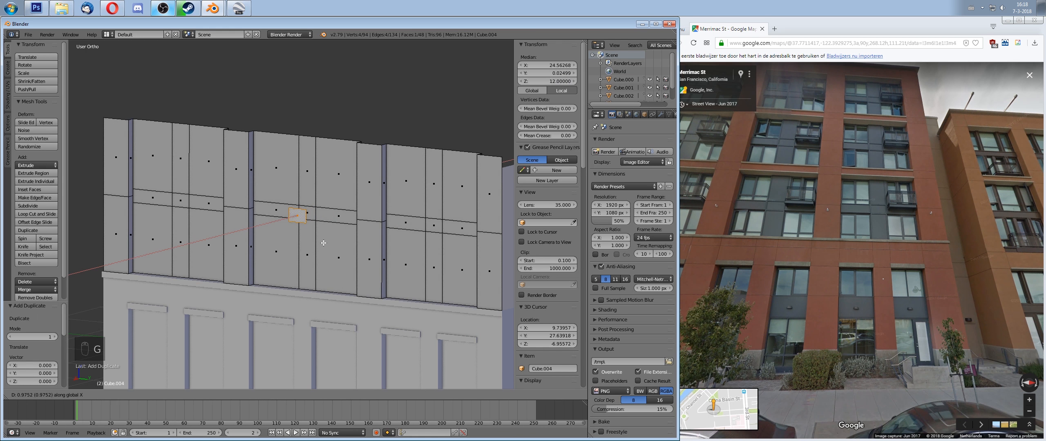
left_click(323, 240)
scroll(320, 243, "up", 1)
Step: Set the duplicated face's lower edge to Z 8.75 and its upper edge to Z 15.25
left_click(244, 394)
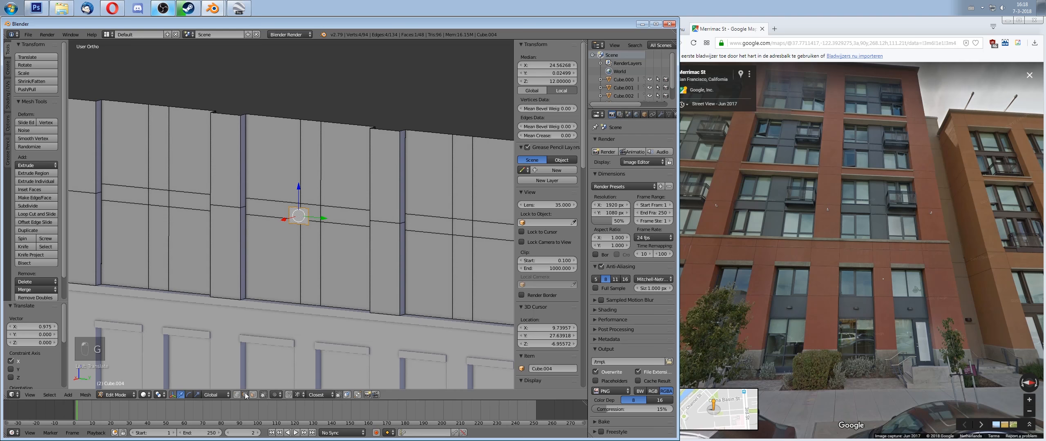
right_click(300, 227)
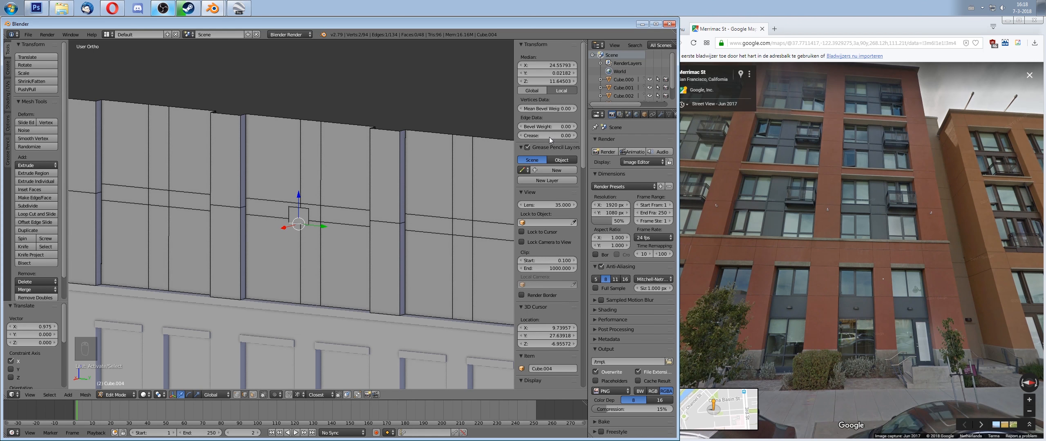
left_click(565, 84)
type("8.75")
key("Return")
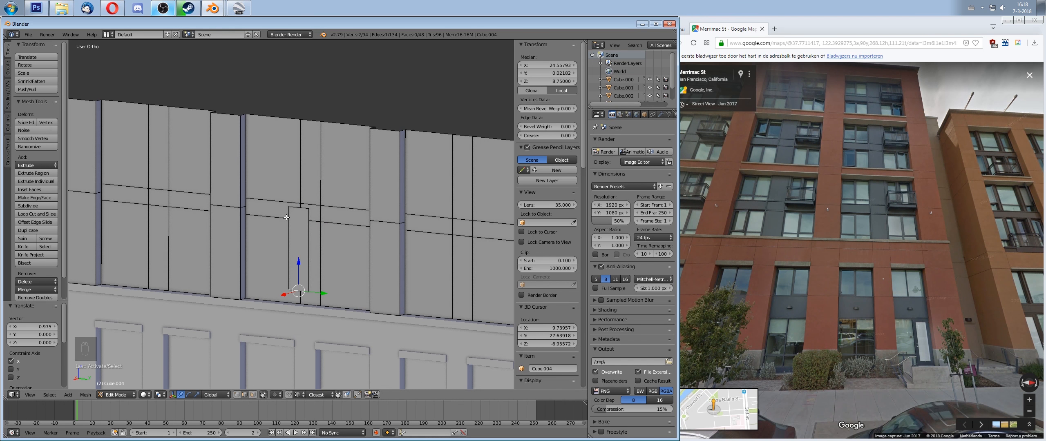
left_click(551, 80)
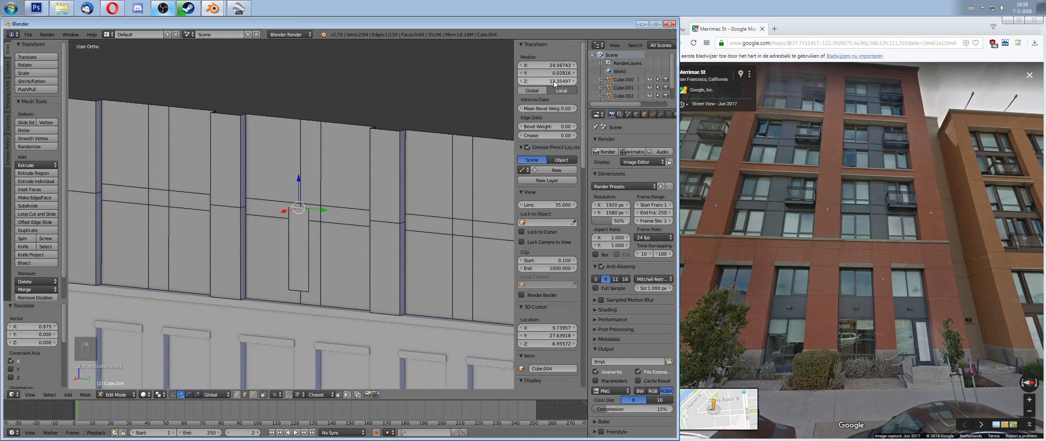
type("15.25")
key("Return")
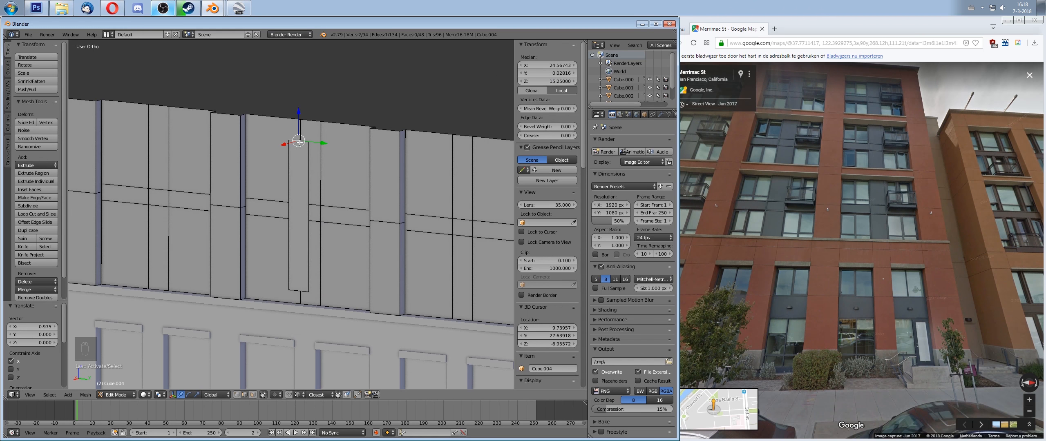
Step: Select the whole facade mesh except the guide face and scale it to 0.8125 along Z to match the guide's height
scroll(379, 208, "down", 2)
key("a")
key("a")
key("a")
key("a")
key("a")
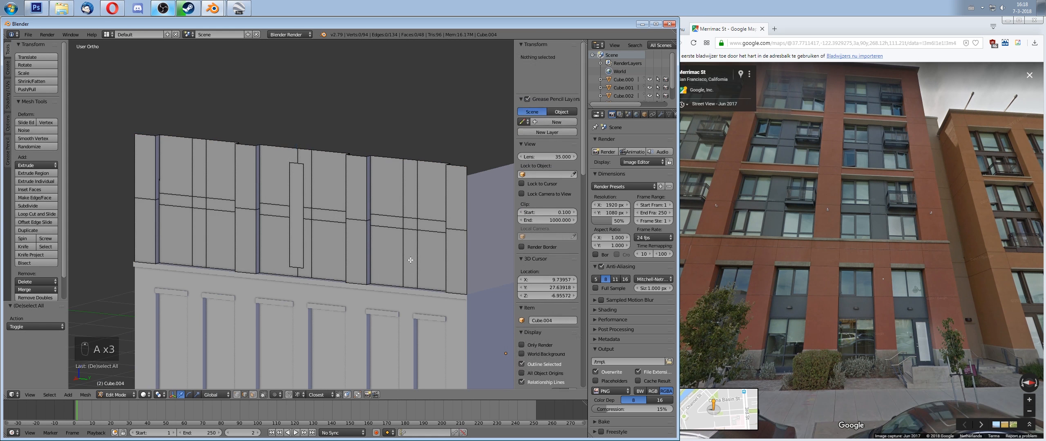
left_click(255, 396)
right_click(304, 219, "shift")
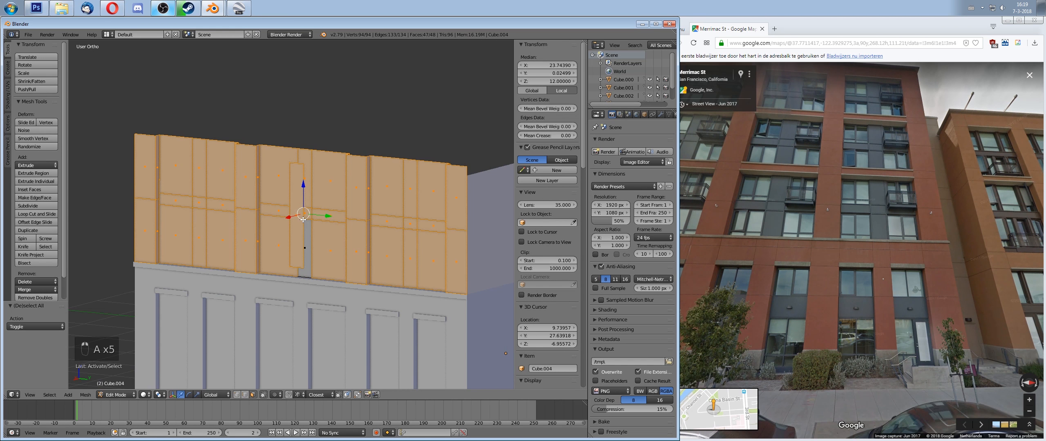
key("ctrl+z")
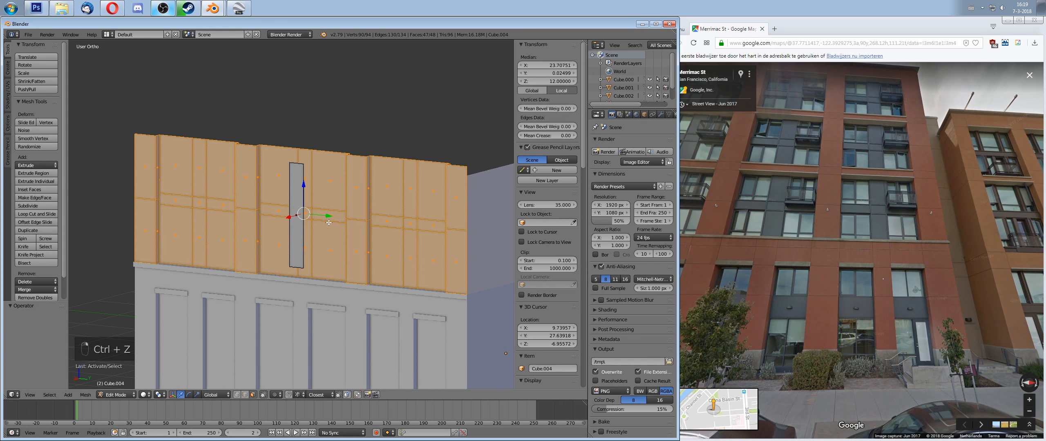
scroll(345, 229, "up", 1)
key("s")
key("z")
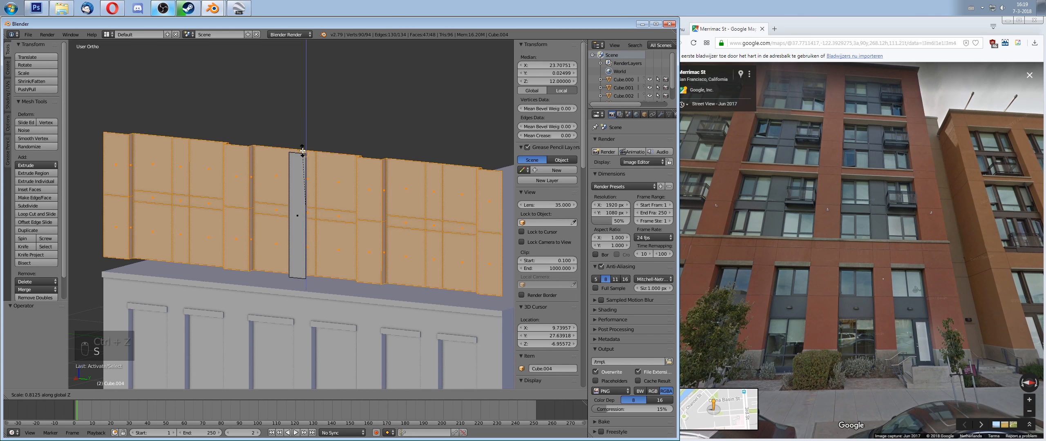
left_click(328, 304)
Step: Delete the tall guide face in front of the central window section
scroll(328, 304, "down", 1)
right_click(289, 204)
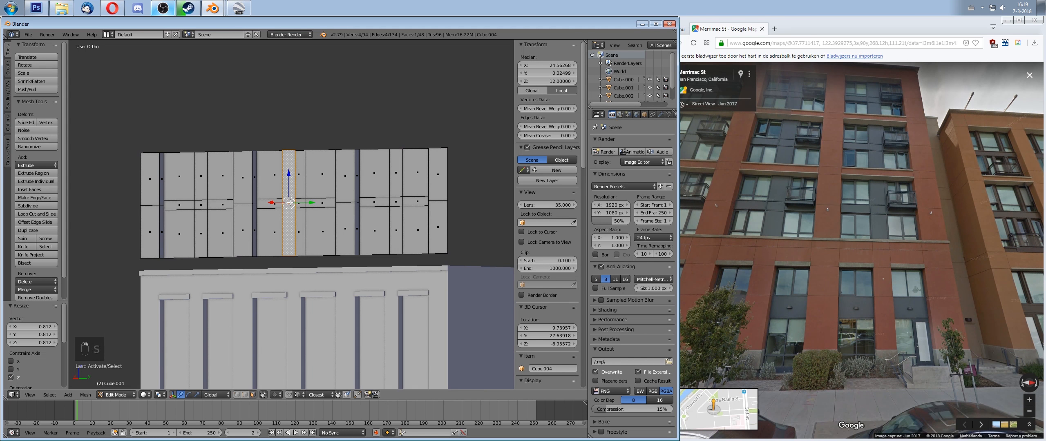
key("Delete")
left_click(290, 203)
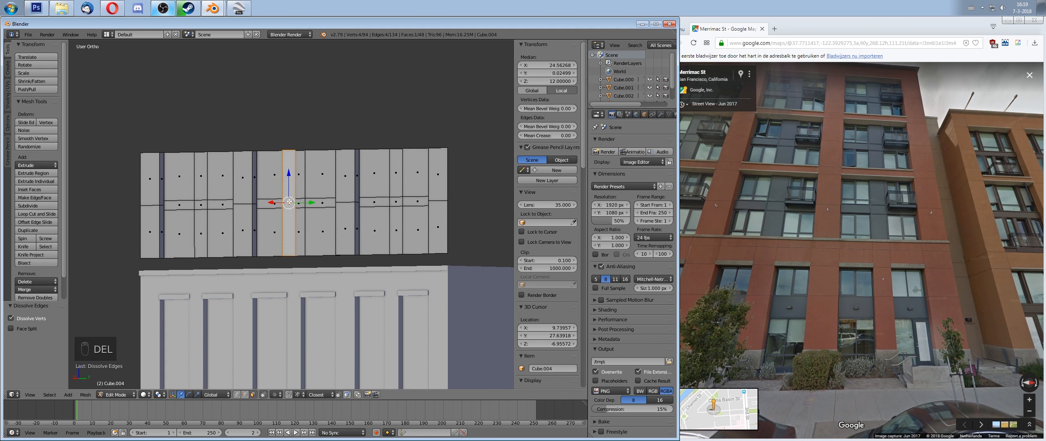
key("Delete")
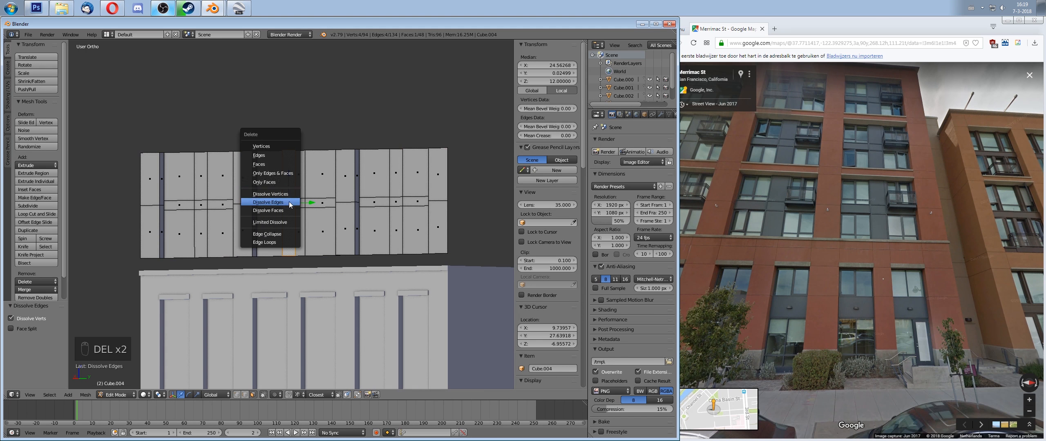
left_click(282, 164)
Step: Move the entire upper facade mesh down 0.75 units along Z onto the ledge and leave mesh editing
middle_click_drag(343, 227, 334, 234)
key("a")
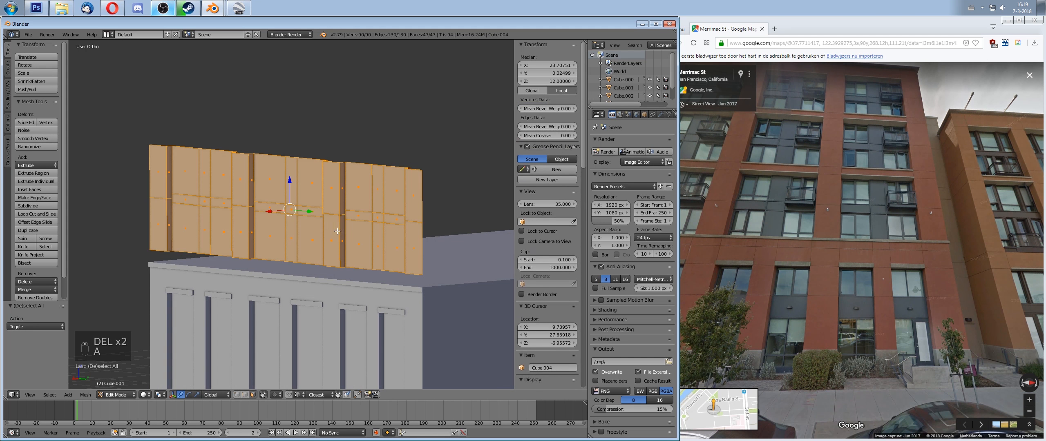
key("g")
key("z")
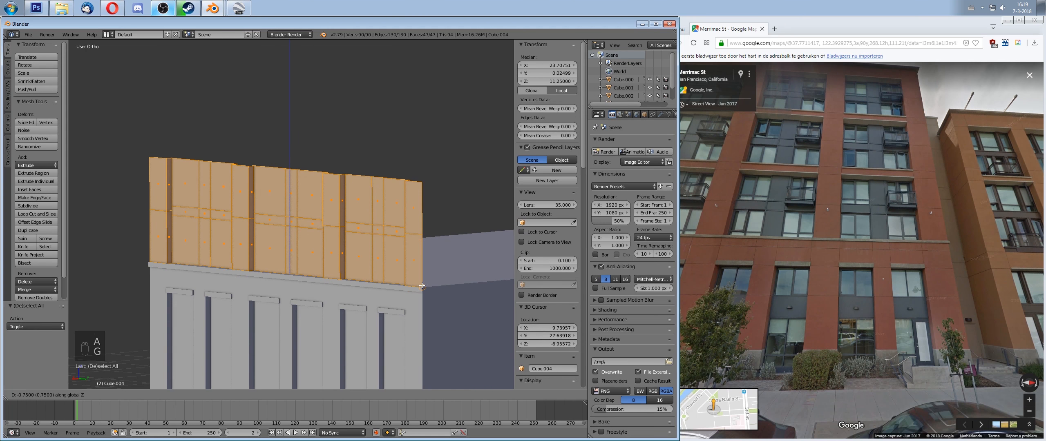
left_click(422, 285)
middle_click_drag(422, 285, 346, 318)
key("Tab")
middle_click_drag(300, 297, 311, 280)
scroll(312, 280, "down", 2)
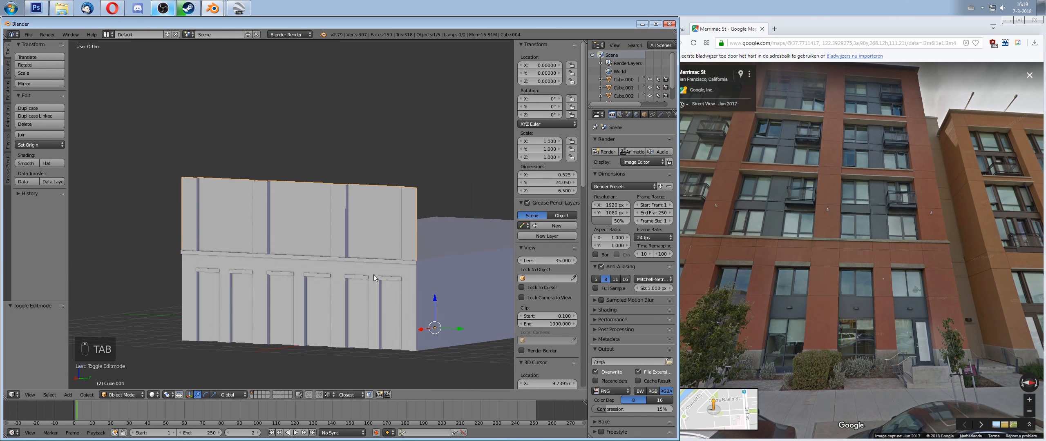
Step: Reopen the upper facade mesh for editing and select the top side edge of a central pillar in edge selection mode
middle_click_drag(373, 274, 396, 253)
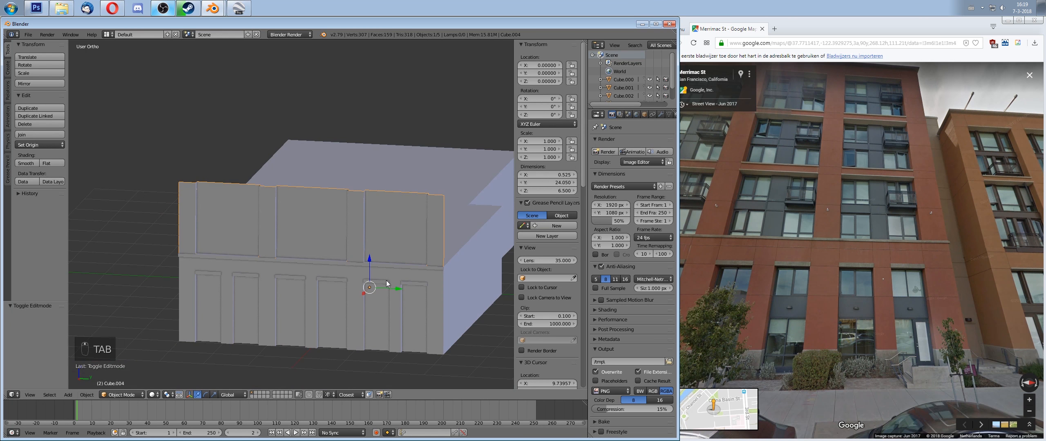
mouse_move(386, 284)
middle_mouse_down()
mouse_move(365, 272)
mouse_move(377, 278)
middle_mouse_up()
scroll(365, 272, "up", 3)
key("Tab")
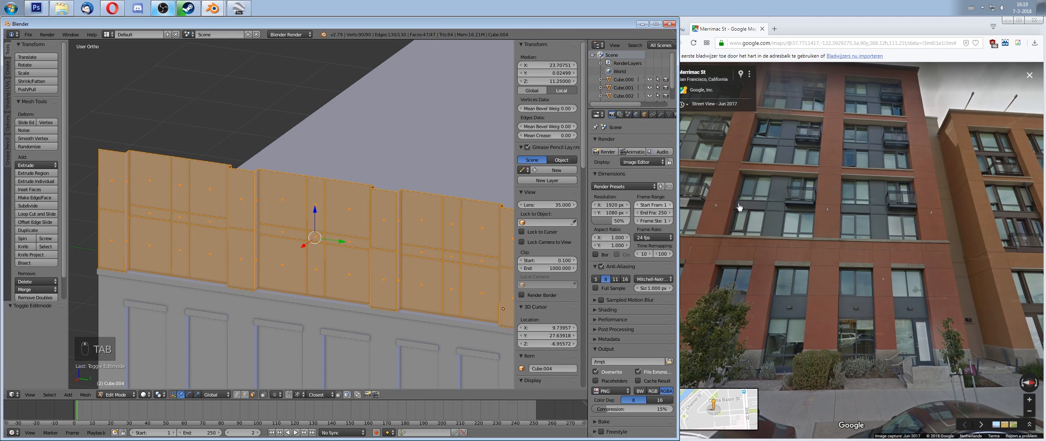
middle_click_drag(233, 266, 303, 281)
scroll(248, 290, "up", 2)
scroll(225, 300, "up", 1)
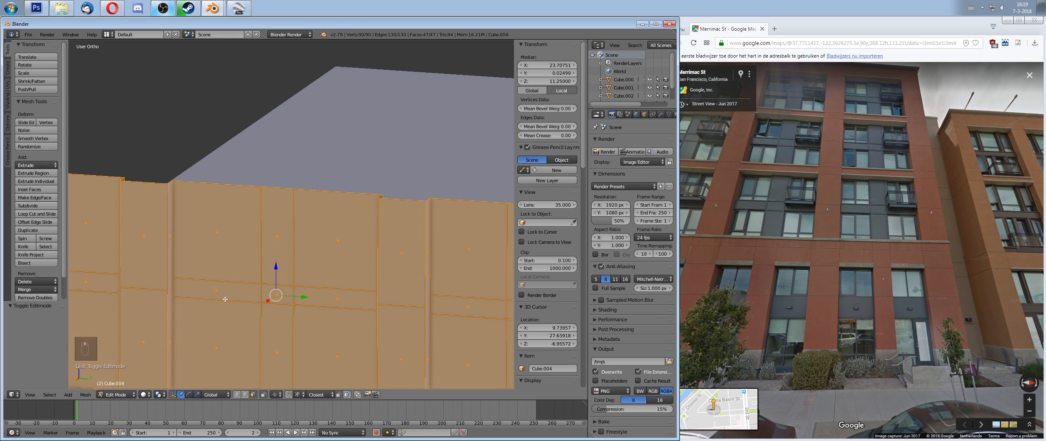
middle_click_drag(226, 299, 249, 315)
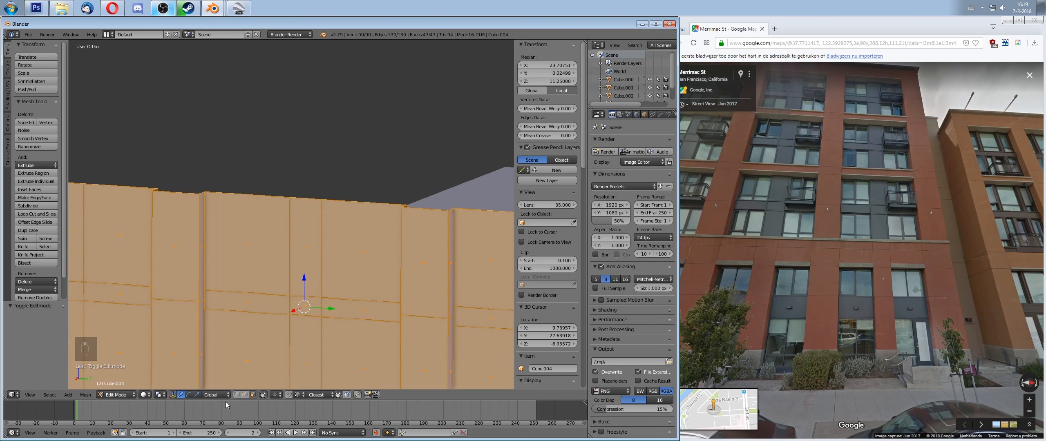
left_click(246, 397)
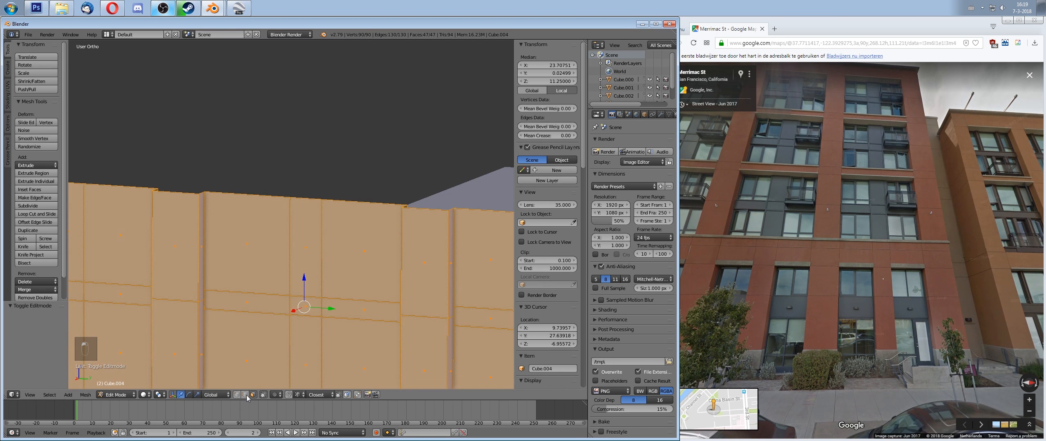
right_click(208, 194)
right_click(201, 197)
right_click(201, 194)
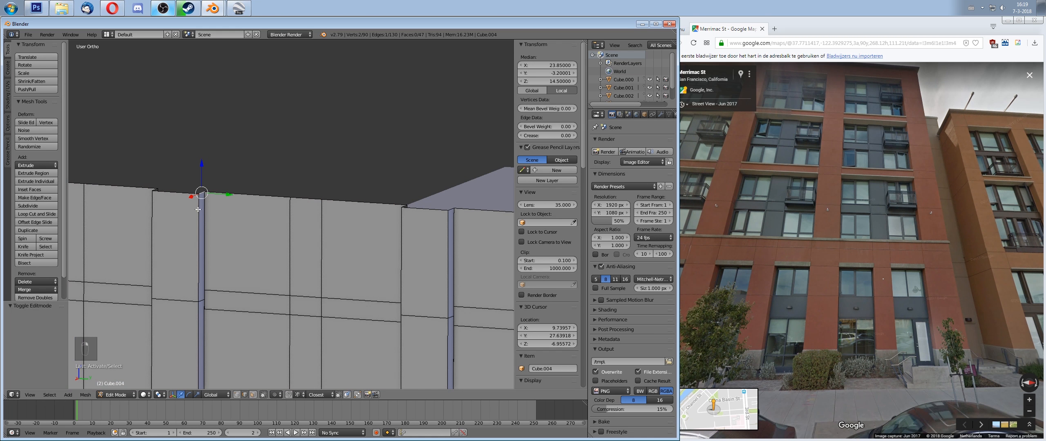
Step: Select the front face loops of the two central projecting pillars in face selection mode
left_click(253, 394)
right_click(204, 286)
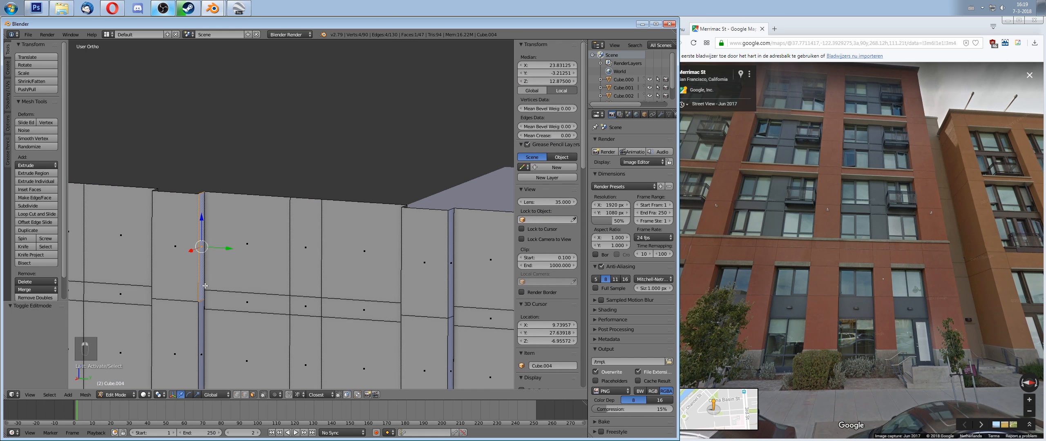
right_click(192, 301, "alt")
right_click(452, 318, "alt+shift")
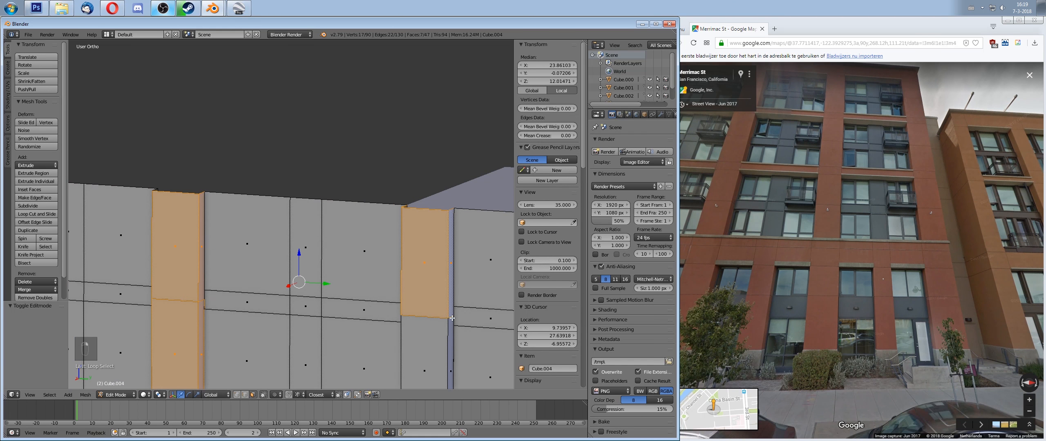
key("ctrl+z")
right_click(451, 309, "alt+shift")
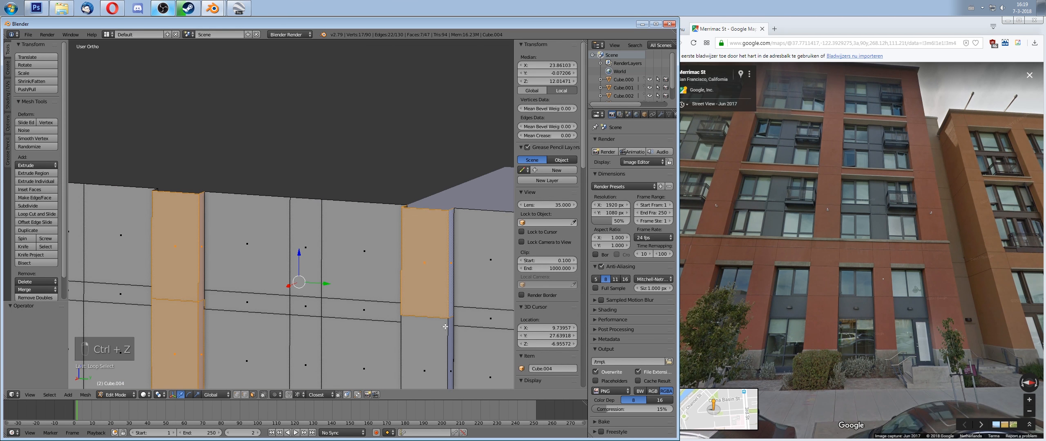
right_click(446, 335, "alt+shift")
Step: Add the missing side faces of the central pillars and the faces of both outermost pillars to the selection
scroll(170, 301, "down", 3)
middle_click_drag(170, 301, 281, 287)
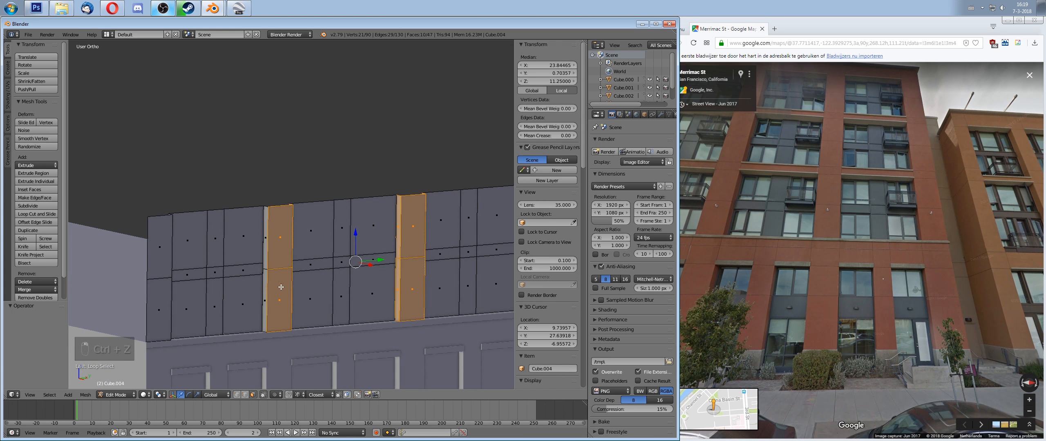
right_click(267, 255, "alt+shift")
right_click(267, 255, "alt+shift")
right_click(266, 307, "alt+shift")
right_click(266, 306, "alt+shift")
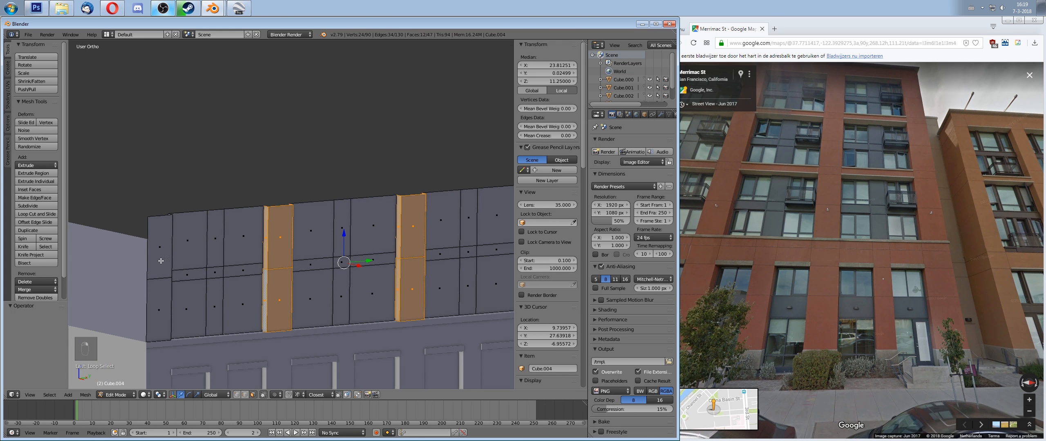
right_click(156, 258, "alt+shift")
right_click(157, 308, "alt+shift")
middle_click_drag(397, 291, 245, 288)
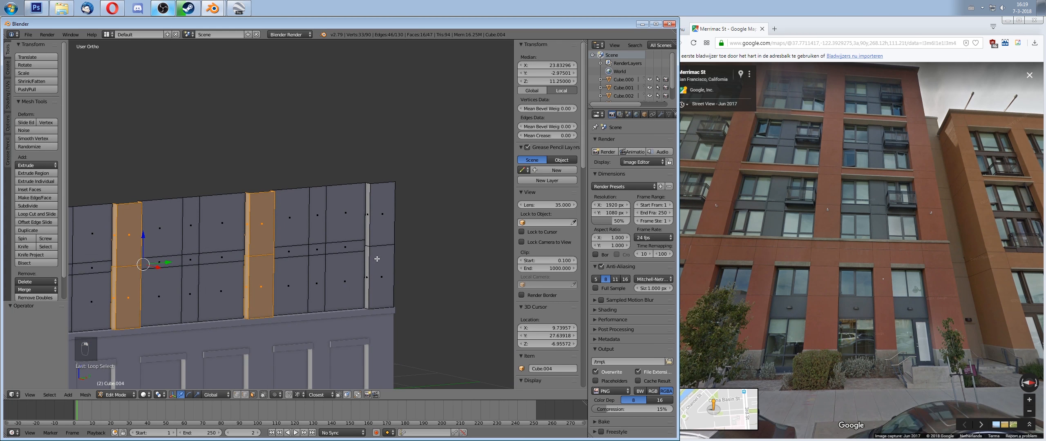
right_click(374, 260, "alt+shift")
right_click(372, 233, "alt+shift")
mouse_move(365, 249)
middle_mouse_down()
mouse_move(310, 285)
mouse_move(262, 368)
middle_mouse_up()
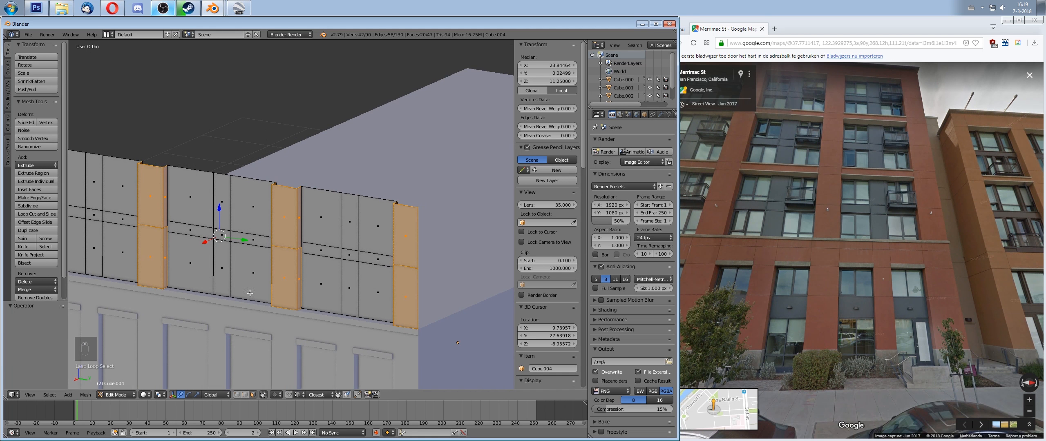
right_click(317, 188)
right_click(300, 188)
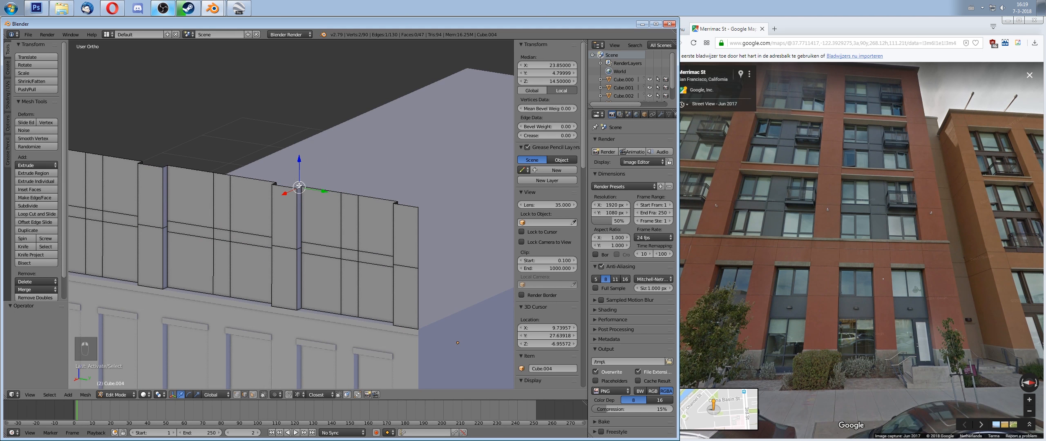
right_click(299, 188, "alt")
right_click(417, 209, "alt+shift")
key("shift+z")
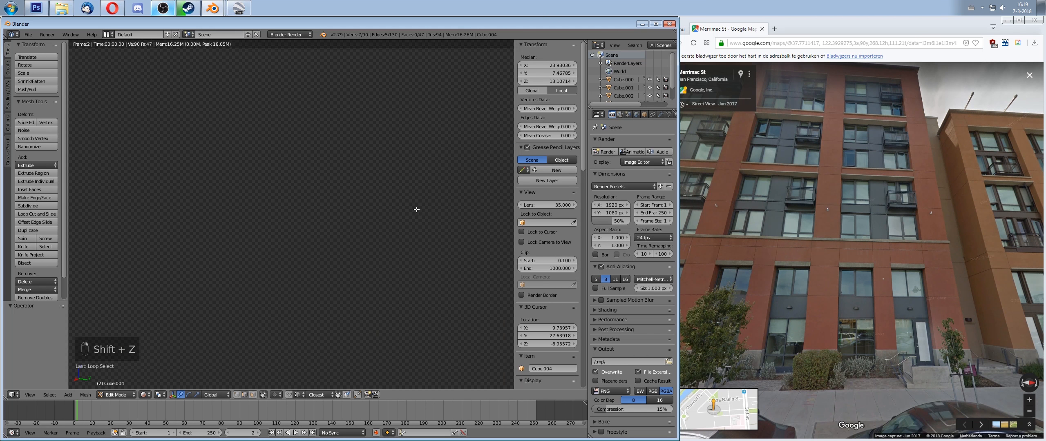
key("z")
key("z")
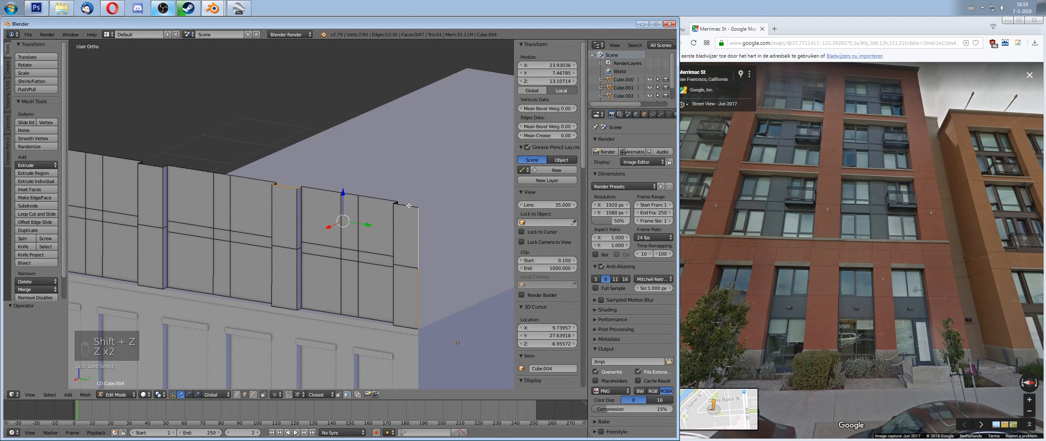
right_click(408, 206, "alt+shift")
right_click(409, 206, "ctrl+alt")
Step: Select the top edges of all four projecting pillars and raise them 0.1 units along Z
right_click(408, 206, "alt")
right_click(291, 187, "alt+shift")
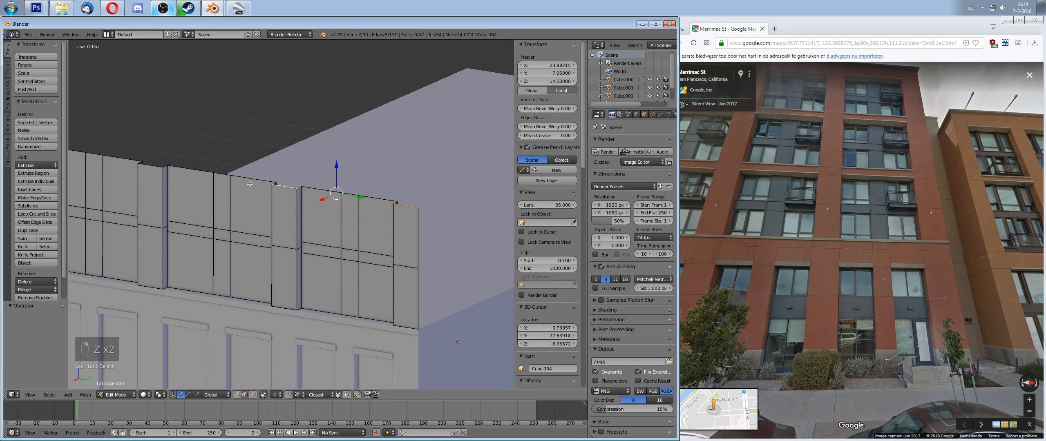
right_click(150, 168, "alt+shift")
middle_click_drag(187, 193, 295, 225, "shift")
right_click(137, 175, "alt+shift")
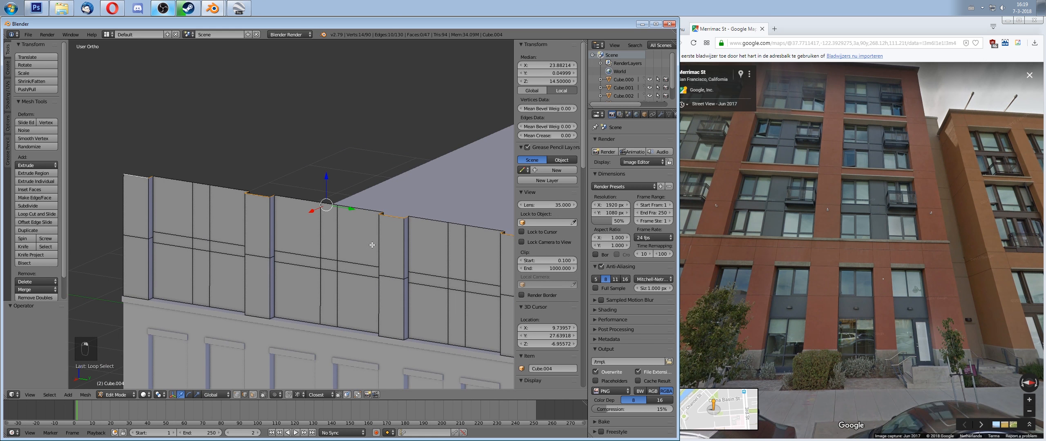
middle_click_drag(363, 247, 310, 238, "shift")
scroll(257, 233, "up", 2)
scroll(252, 224, "up", 2)
middle_click_drag(164, 198, 292, 238, "shift")
scroll(292, 238, "up", 2)
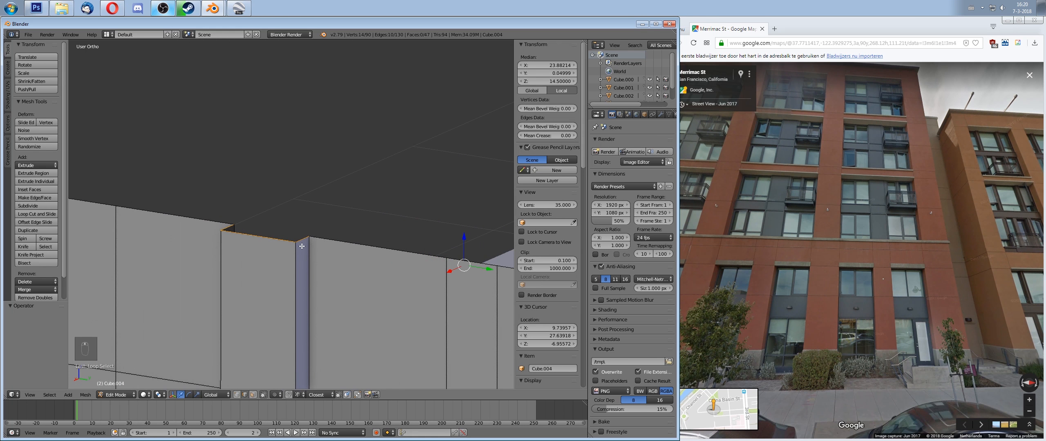
type("g")
type("z0.1")
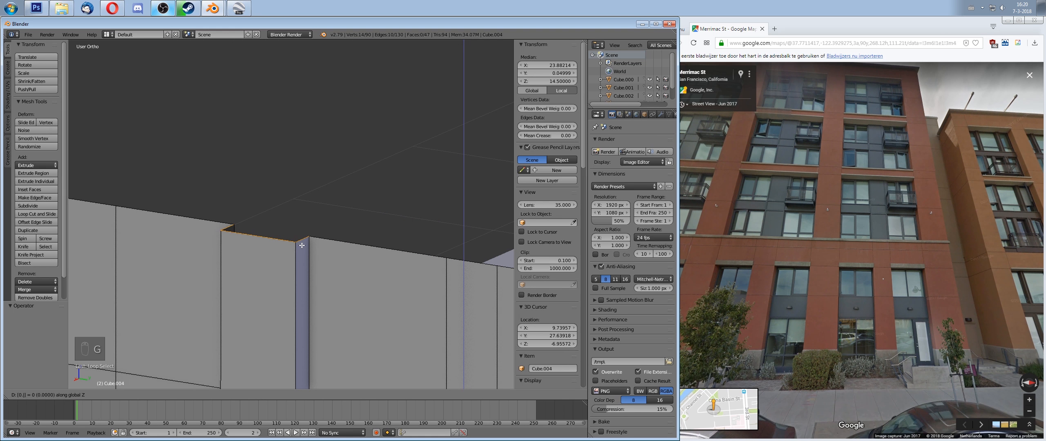
key("Return")
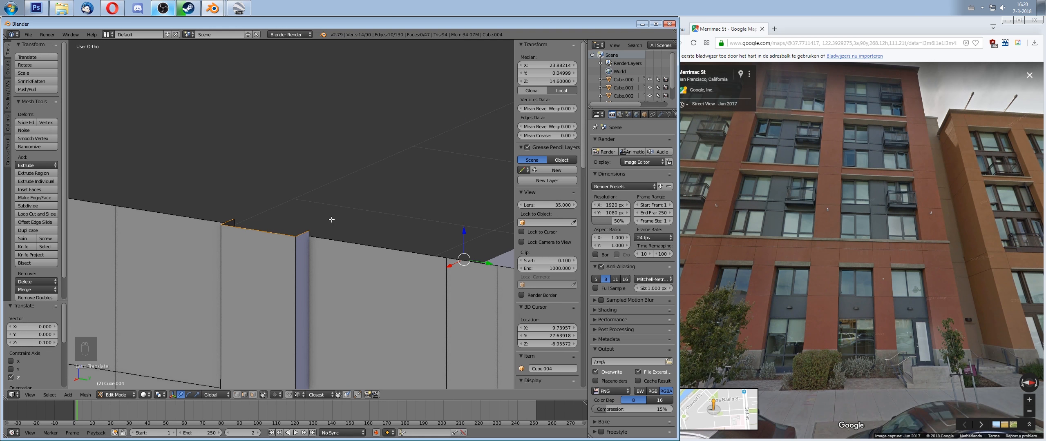
Step: Extrude the pillars' raised side edges along Y to bridge the recessed bays, 6.5 units for the central bay and 5.75 for each outer bay
right_click(312, 226)
scroll(346, 249, "down", 2)
key("e")
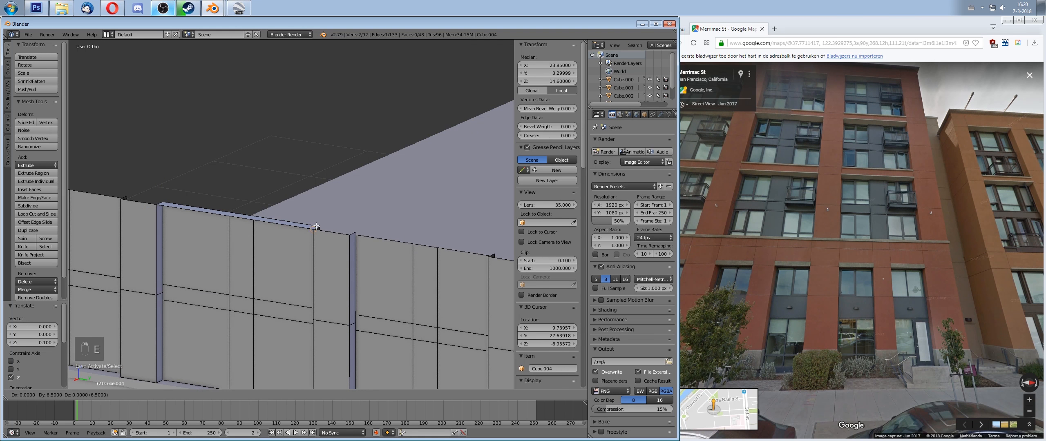
left_click(319, 224)
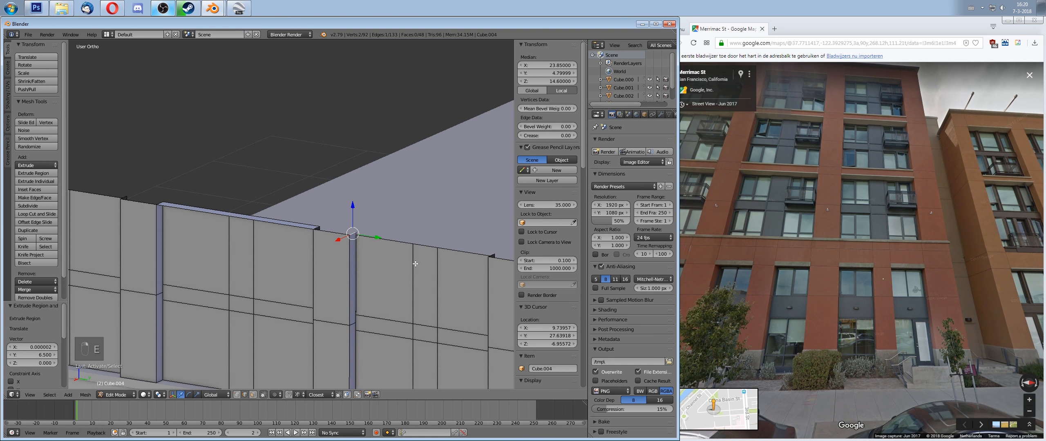
scroll(415, 264, "down", 1)
key("e")
left_click(463, 248)
middle_click_drag(238, 242, 391, 259, "shift")
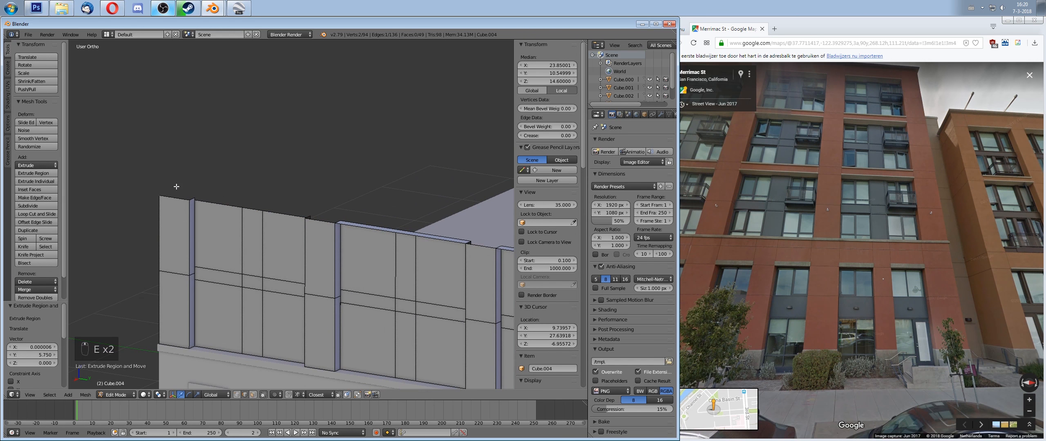
key("e")
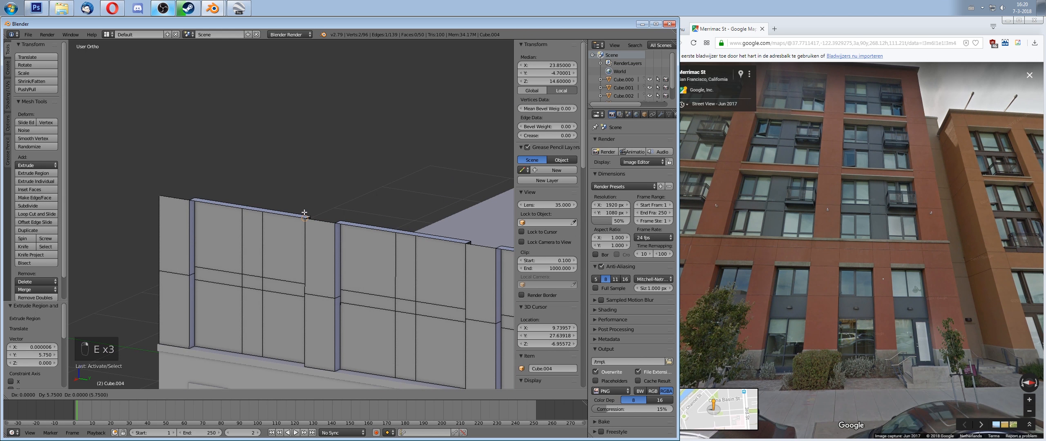
left_click(304, 213)
Step: Select the three strips bridging the recessed bays in face selection mode and extrude them 0.1 units downward
middle_click_drag(362, 285, 334, 331)
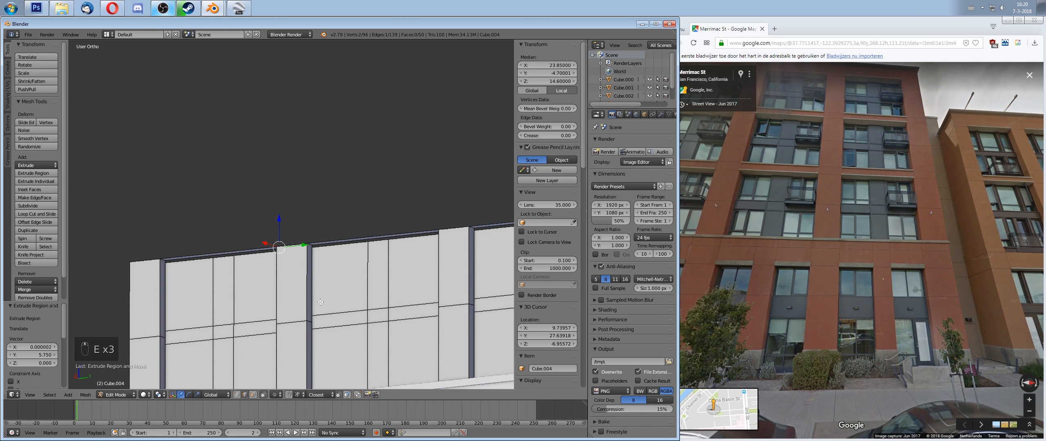
middle_click_drag(320, 302, 302, 250, "shift")
left_click(253, 395)
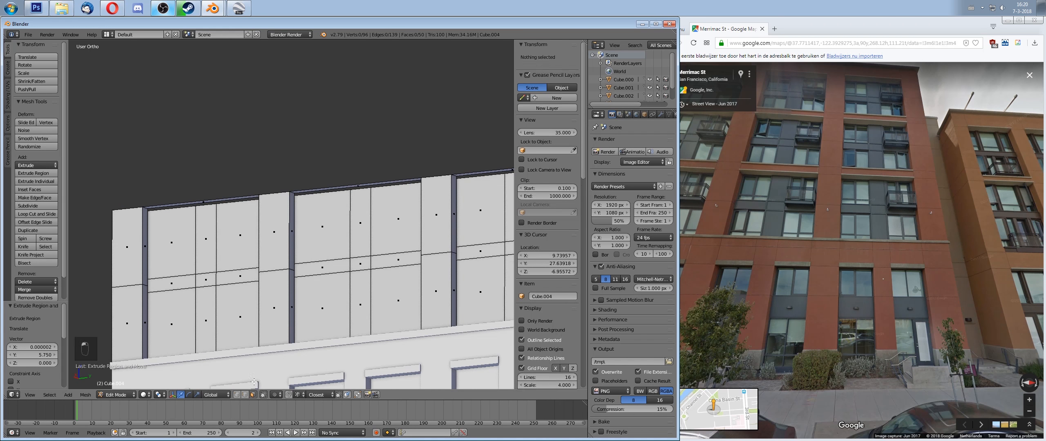
left_click(190, 204)
left_click(349, 188, "shift")
middle_click_drag(371, 208, 281, 207, "shift")
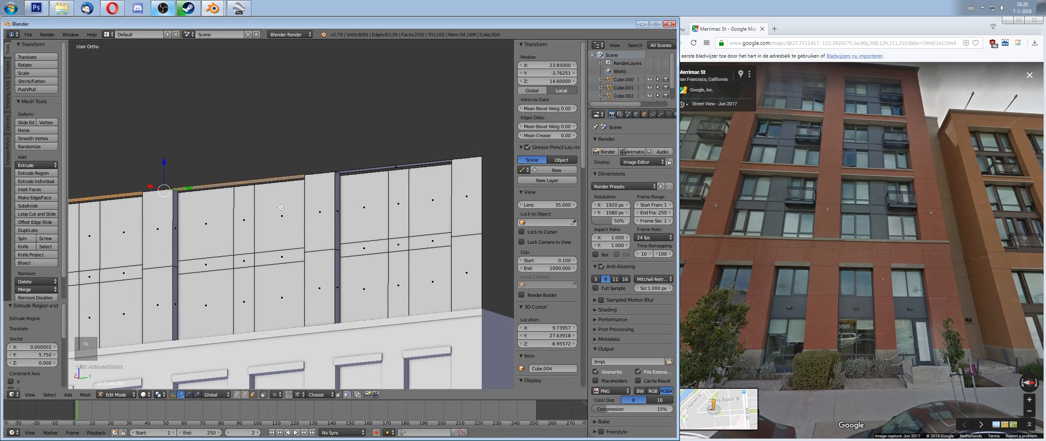
right_click(386, 167, "shift")
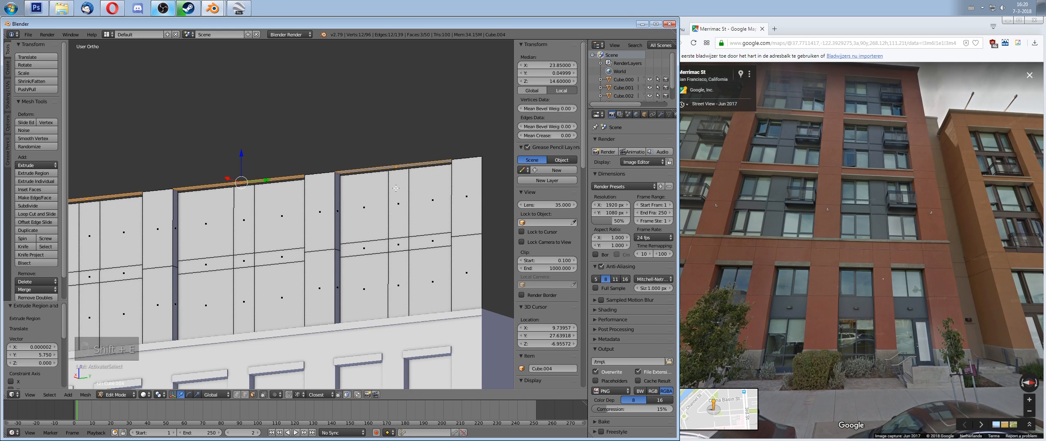
key("g")
key("z")
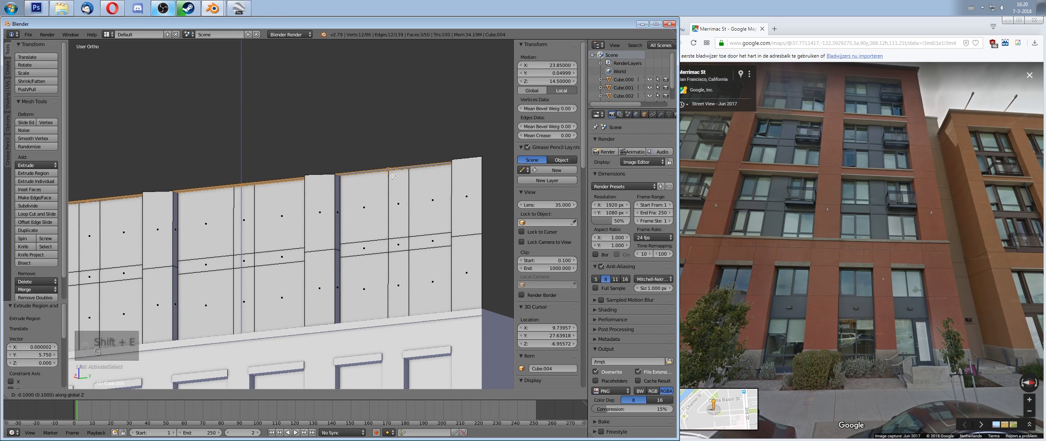
right_click(394, 186)
key("e")
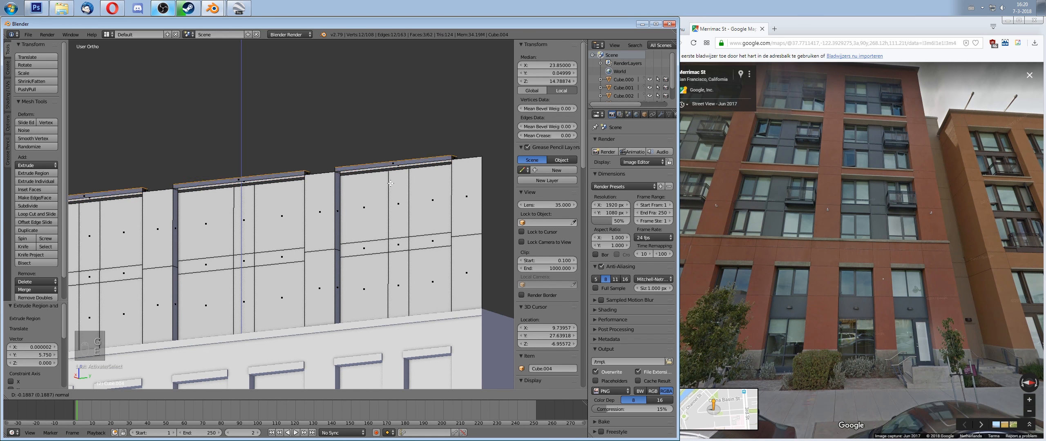
left_click(394, 186)
mouse_move(394, 186)
middle_mouse_down()
mouse_move(356, 247)
mouse_move(406, 188)
middle_mouse_up()
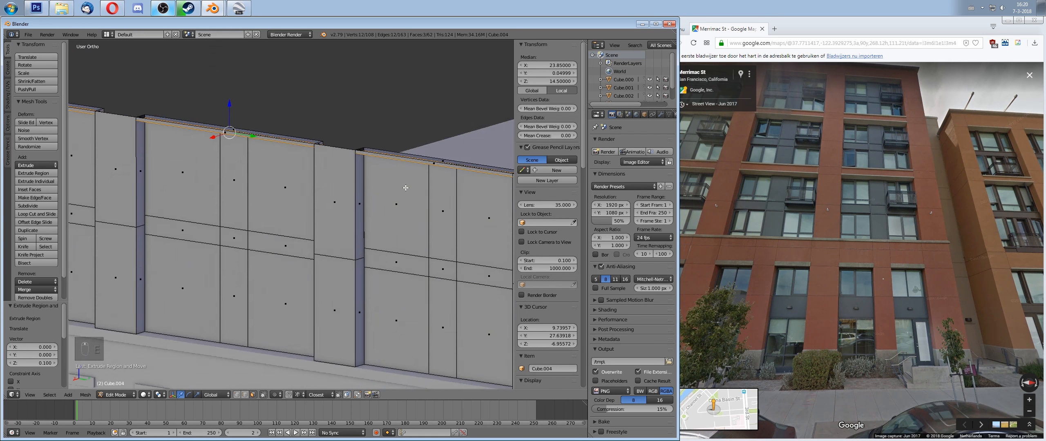
Step: Select the long back faces of the three extruded top strips and delete them
right_click(356, 168, "alt")
middle_click_drag(431, 162, 399, 191)
right_click(392, 184)
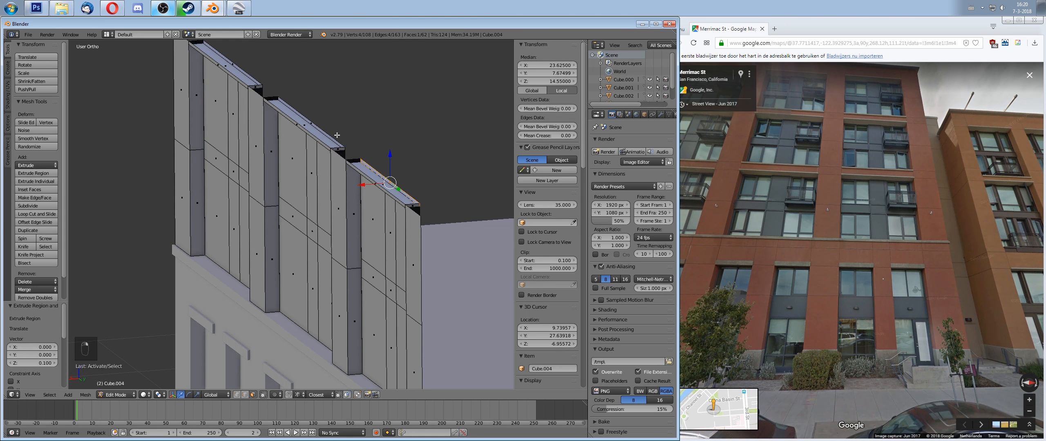
right_click(314, 124, "shift")
right_click(232, 65, "shift")
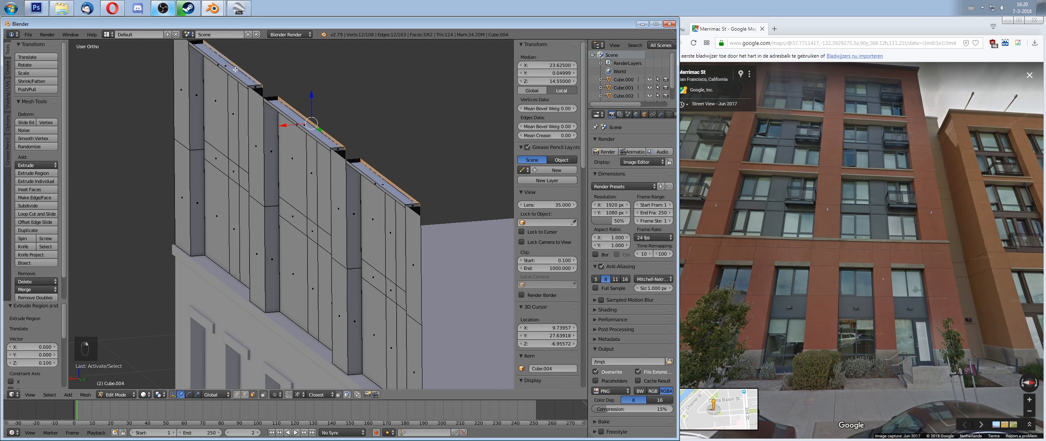
key("Delete")
left_click(237, 71)
middle_click_drag(321, 158, 374, 155)
scroll(374, 155, "up", 1)
right_click(373, 155)
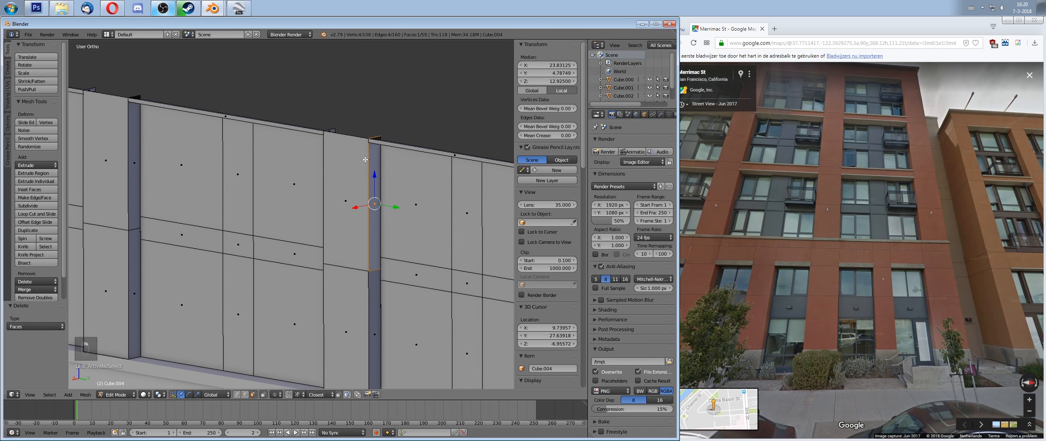
scroll(373, 154, "down", 2)
right_click(338, 180, "shift")
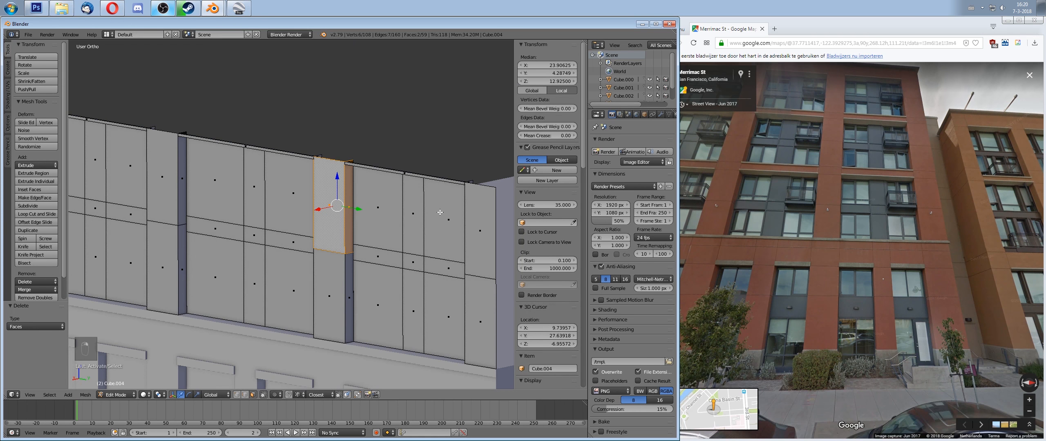
middle_click_drag(370, 169, 386, 133)
scroll(386, 133, "up", 1)
right_click(437, 153, "alt+shift")
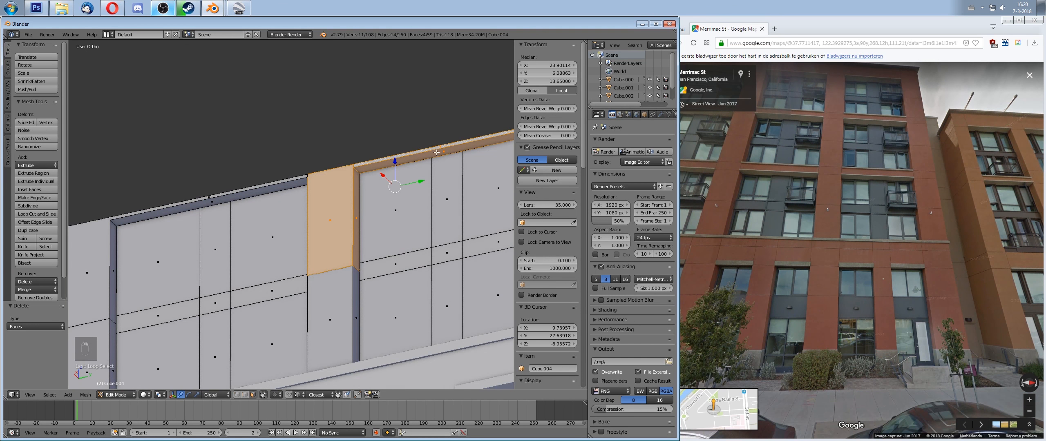
middle_click_drag(437, 153, 346, 160)
right_click(427, 151)
right_click(431, 148, "alt+shift")
right_click(432, 145, "alt+shift")
right_click(347, 166, "alt+shift")
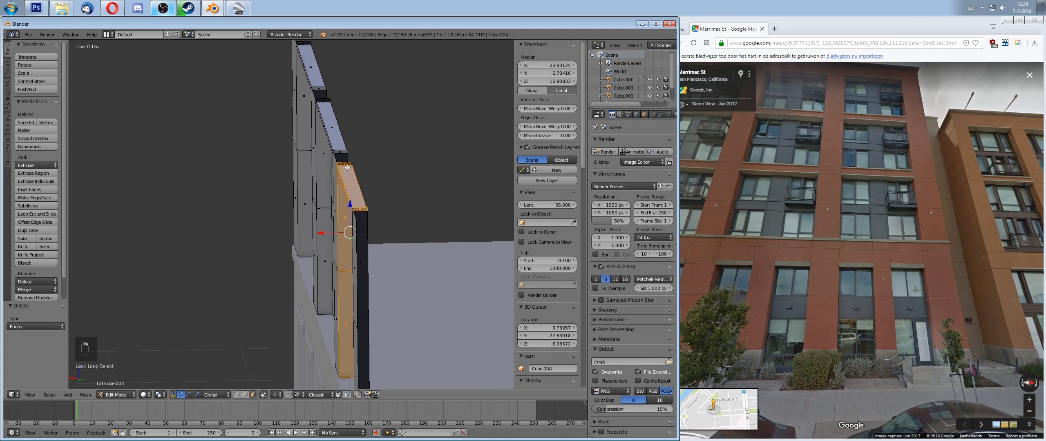
right_click(338, 291, "alt+shift")
middle_click_drag(339, 290, 388, 256)
right_click(388, 257, "alt+shift")
right_click(390, 259, "alt+shift")
Step: Select the front and side faces of all four projecting pillars and separate them into their own object
right_click(391, 249, "alt")
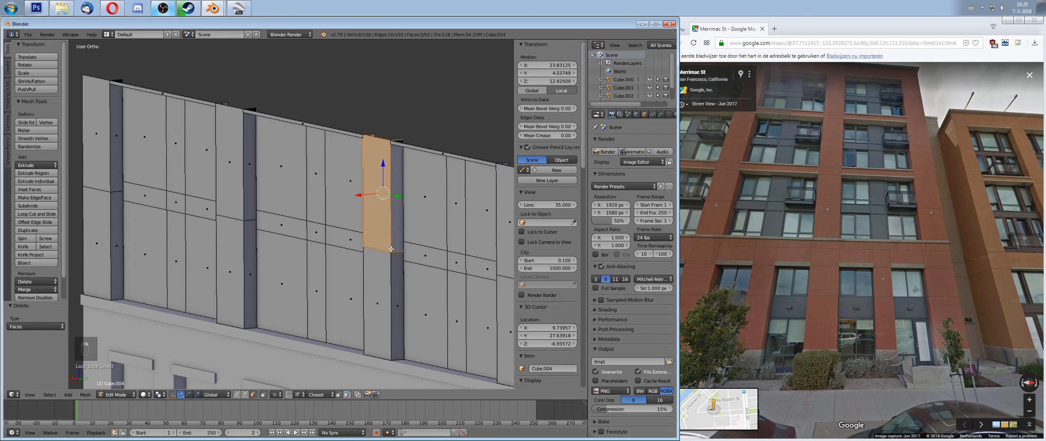
right_click(385, 277, "alt+shift")
scroll(465, 282, "down", 2)
right_click(445, 278, "alt+shift")
right_click(443, 229, "alt+shift")
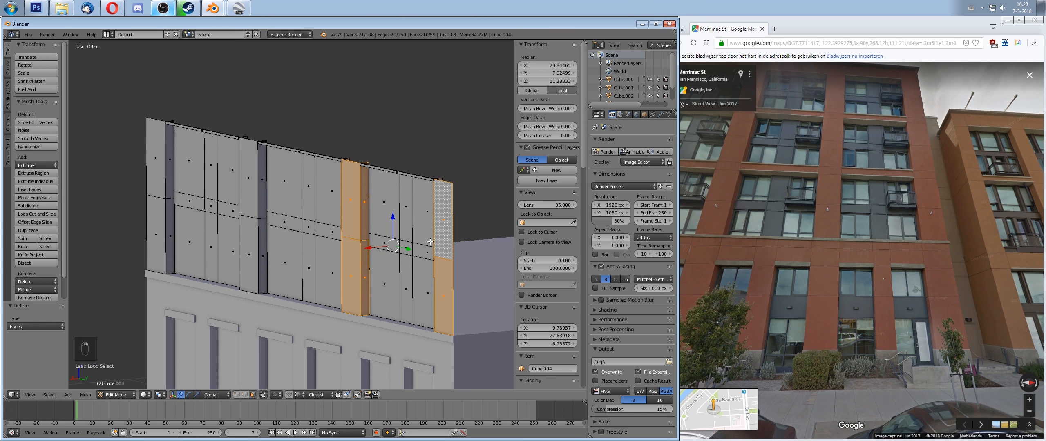
right_click(250, 179, "alt+shift")
right_click(258, 245, "alt+shift")
right_click(159, 163, "alt+shift")
right_click(162, 226, "alt+shift")
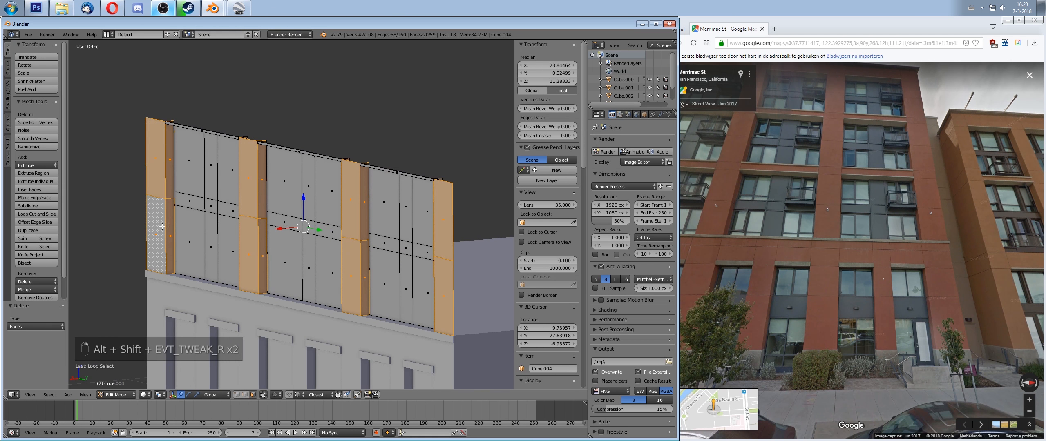
key("p")
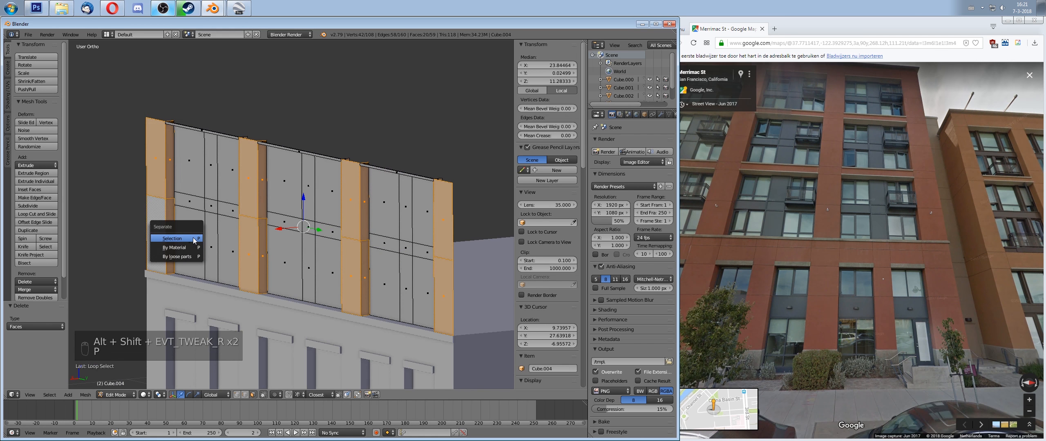
left_click(158, 237)
Step: Select the front faces of the three top strips over the recessed bays and move them 0.05 units along X
middle_click_drag(159, 237, 383, 233)
right_click(391, 236)
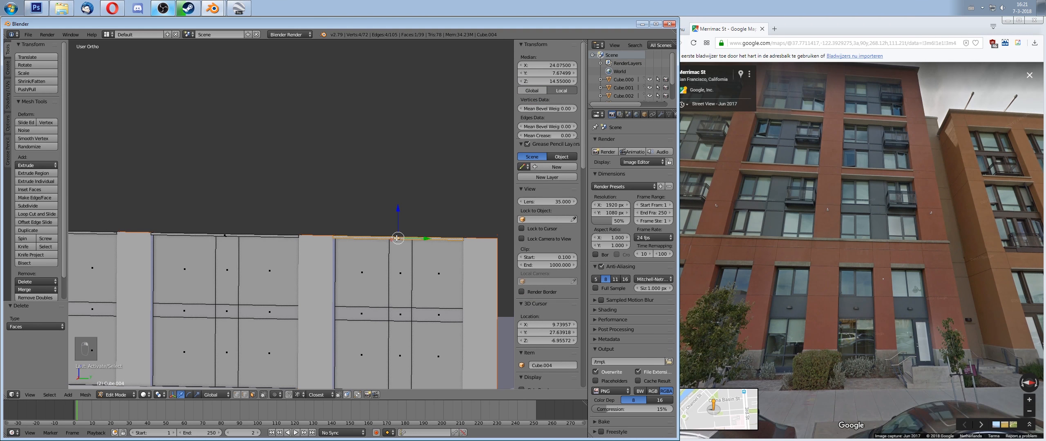
right_click(227, 235, "shift")
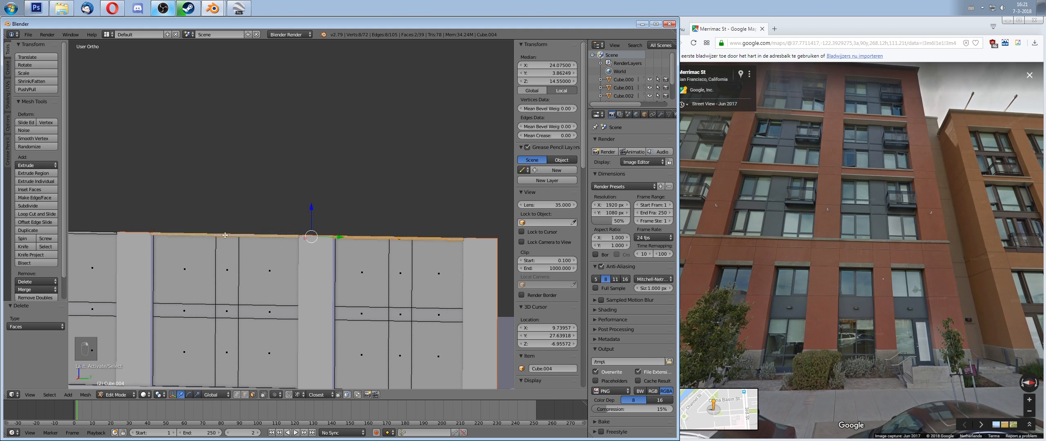
middle_click_drag(228, 235, 357, 224)
right_click(255, 221, "shift")
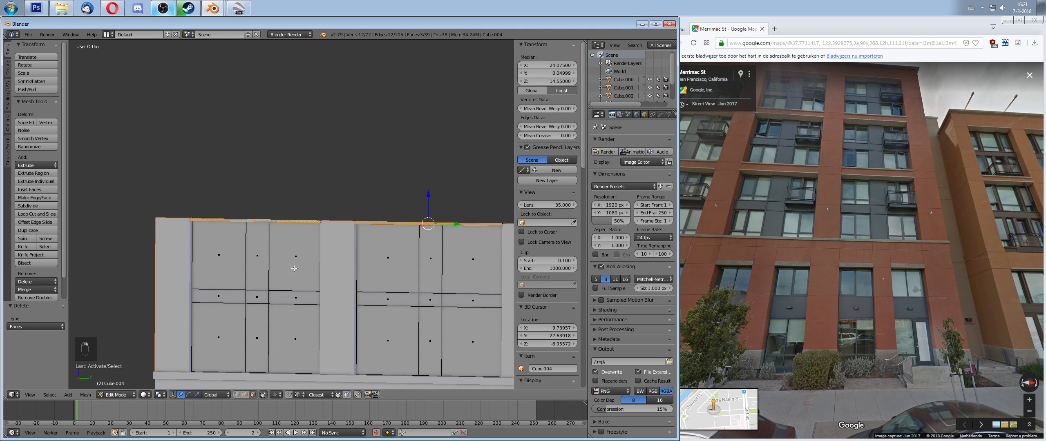
middle_click_drag(427, 196, 298, 259)
scroll(413, 276, "up", 3)
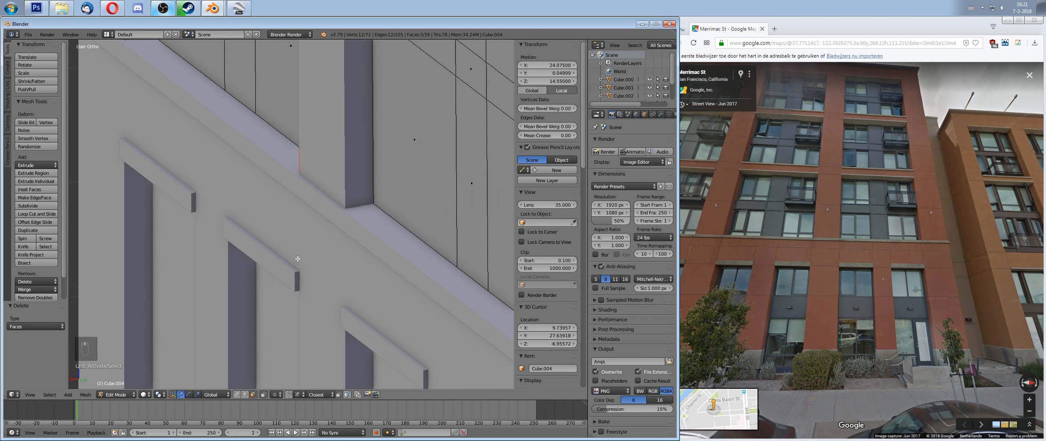
key("g")
key("x")
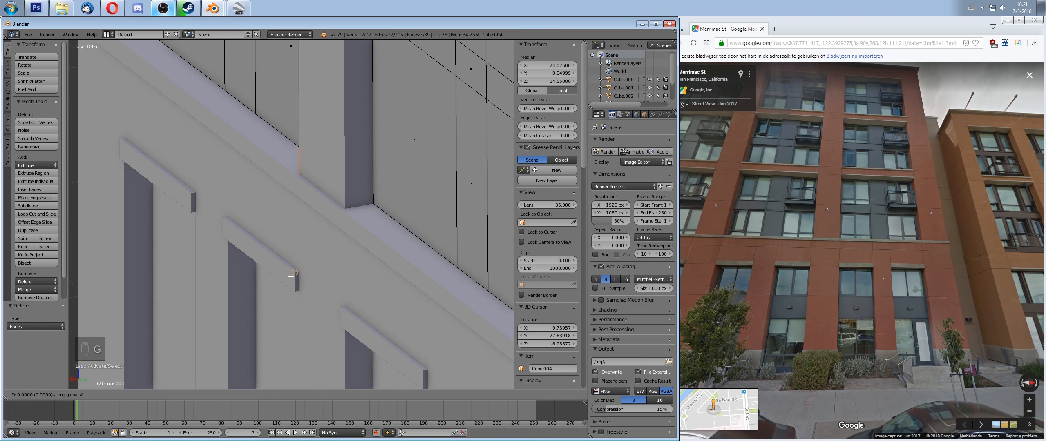
left_click(291, 277)
scroll(291, 276, "down", 7)
middle_click_drag(320, 271, 360, 135)
scroll(359, 135, "up", 5)
middle_click_drag(398, 72, 371, 265, "shift")
key("g")
key("x")
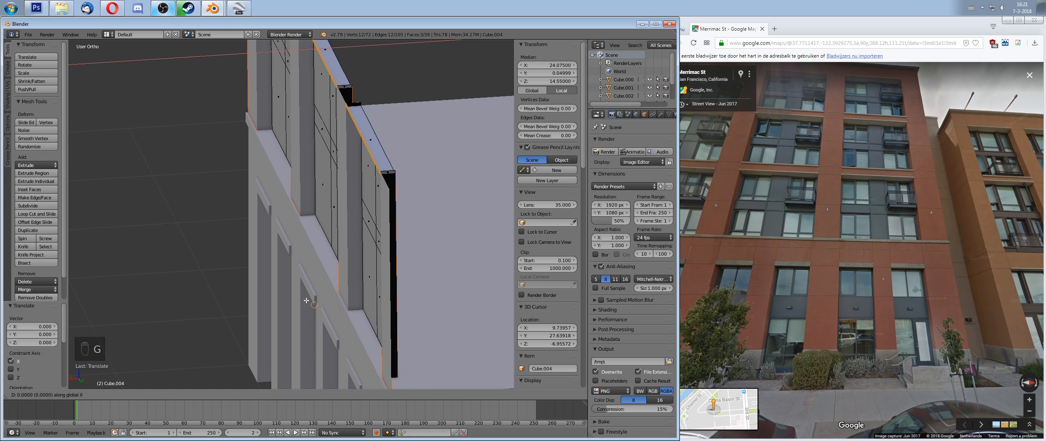
right_click(329, 286)
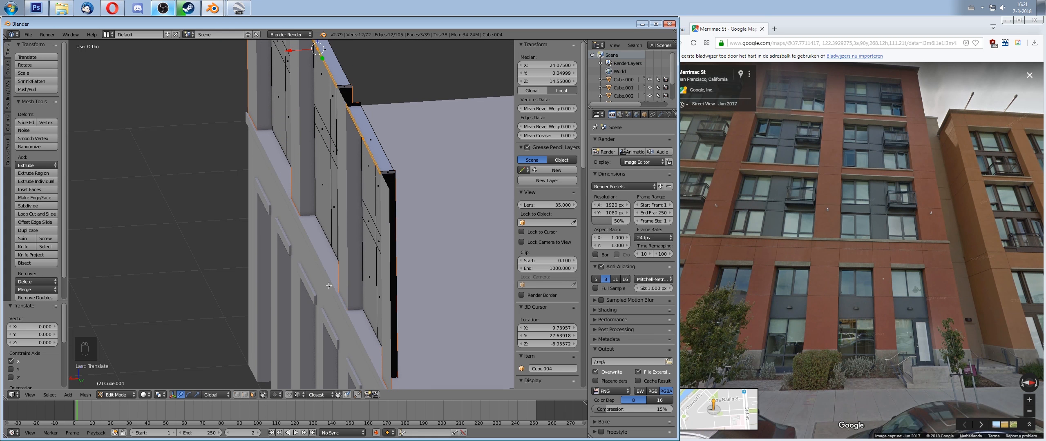
type("gx0")
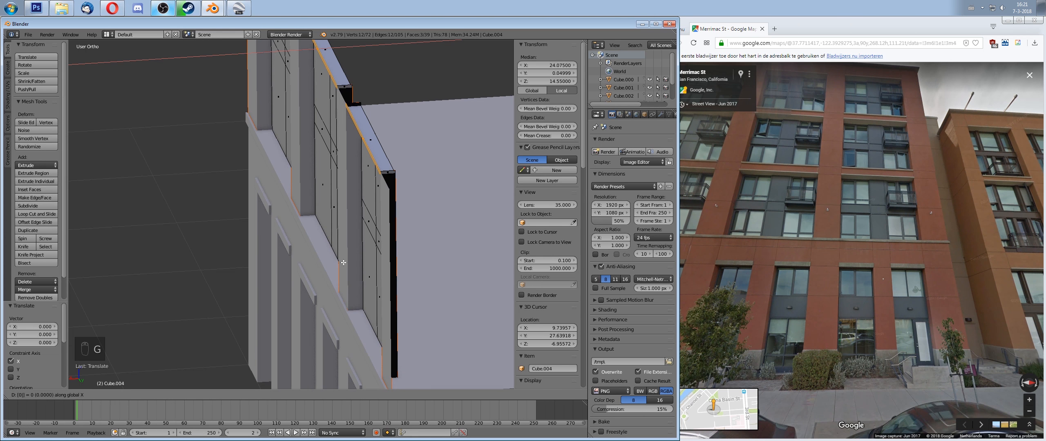
type(".05")
key("Return")
middle_click_drag(296, 262, 307, 228)
key("a")
key("a")
key("Tab")
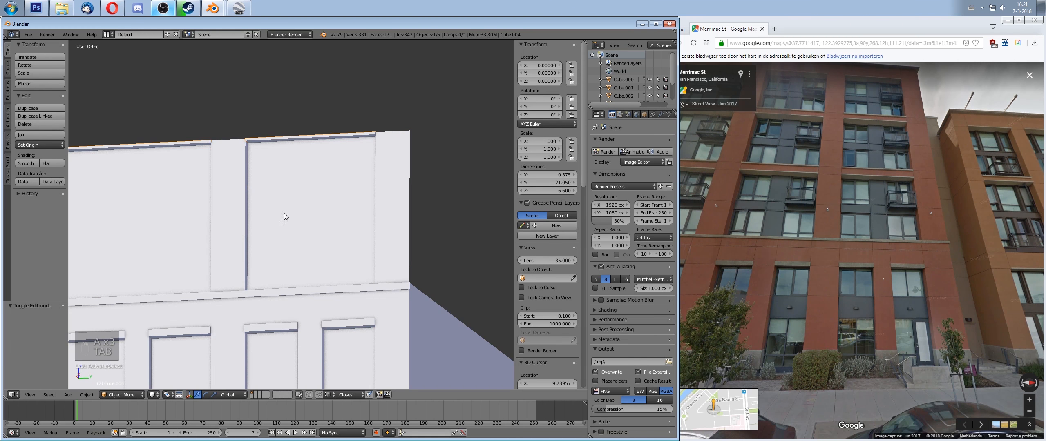
key("Tab")
key("a")
key("a")
key("a")
key("a")
key("a")
middle_click_drag(249, 203, 374, 294)
Step: Open the separated pillar object for mesh editing and extrude one end pillar's top front edge 0.6 units up along Z
key("Tab")
right_click(358, 237)
key("Tab")
scroll(358, 266, "up", 1)
scroll(382, 273, "down", 2)
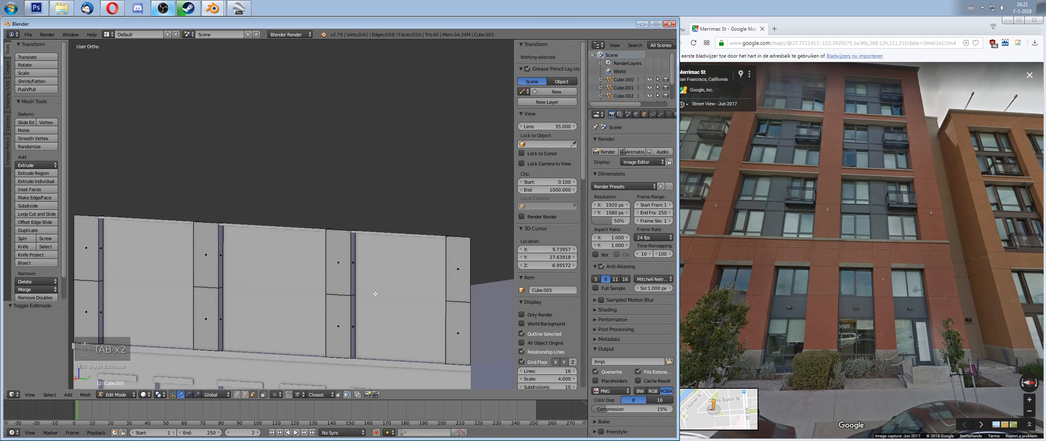
scroll(311, 373, "up", 3)
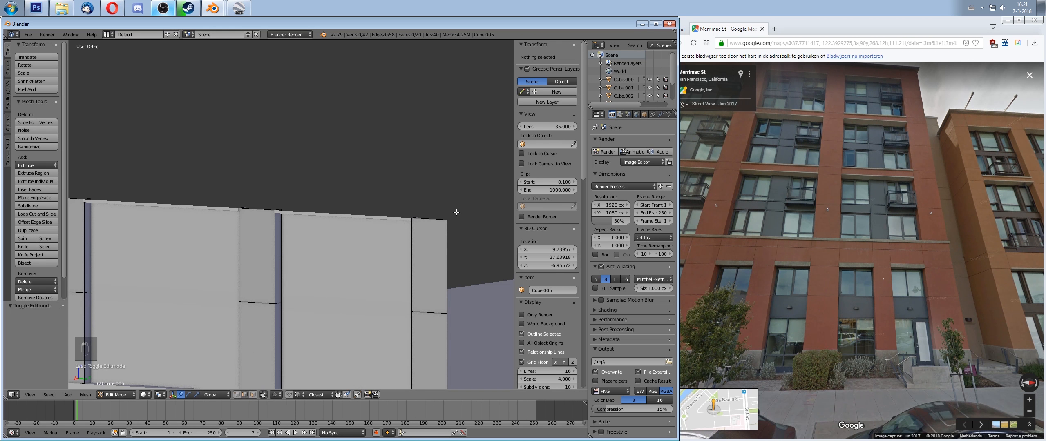
right_click(442, 219)
middle_click_drag(442, 219, 410, 223, "shift")
key("e")
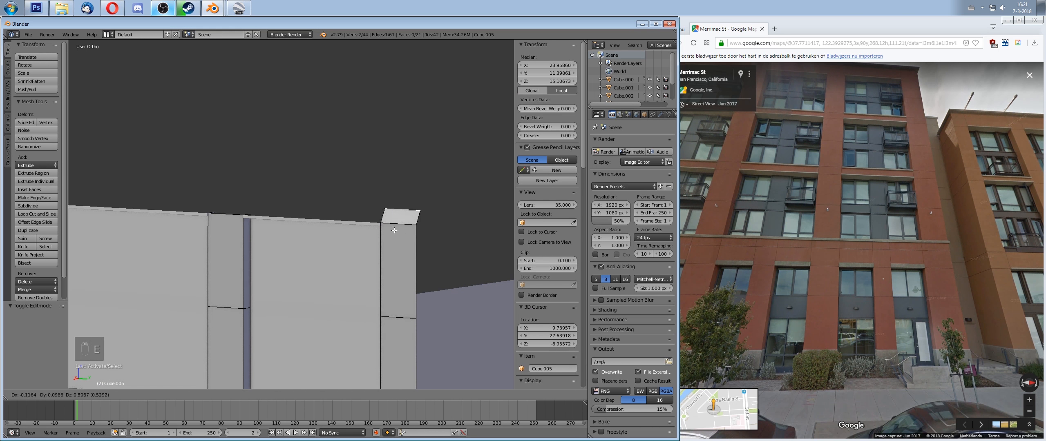
key("z")
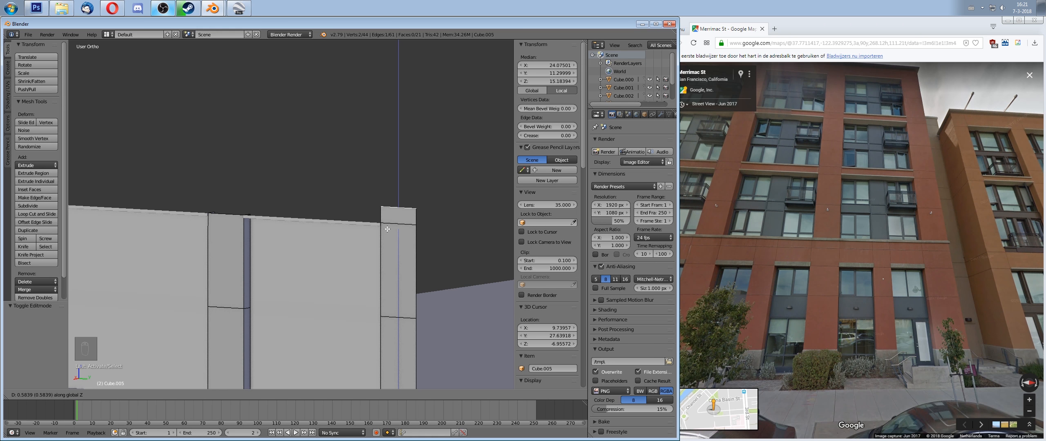
type("0.6")
key("Return")
Step: Extrude the raised section's inner side edge along Y, 5.75 units over the outer bay and 1.5 units over the next pillar
right_click(377, 226)
right_click(379, 204)
right_click(378, 206)
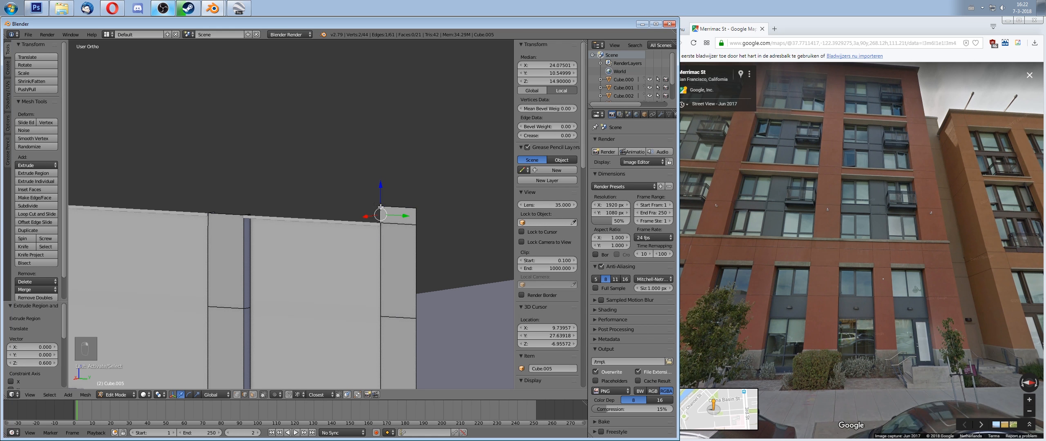
middle_click_drag(379, 207, 365, 276)
key("e")
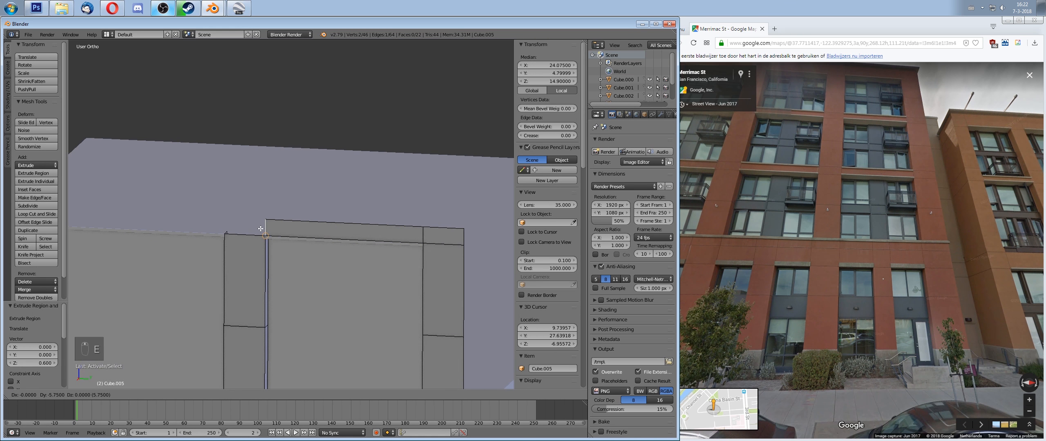
left_click(259, 230, "ctrl")
key("e")
left_click(222, 234, "ctrl")
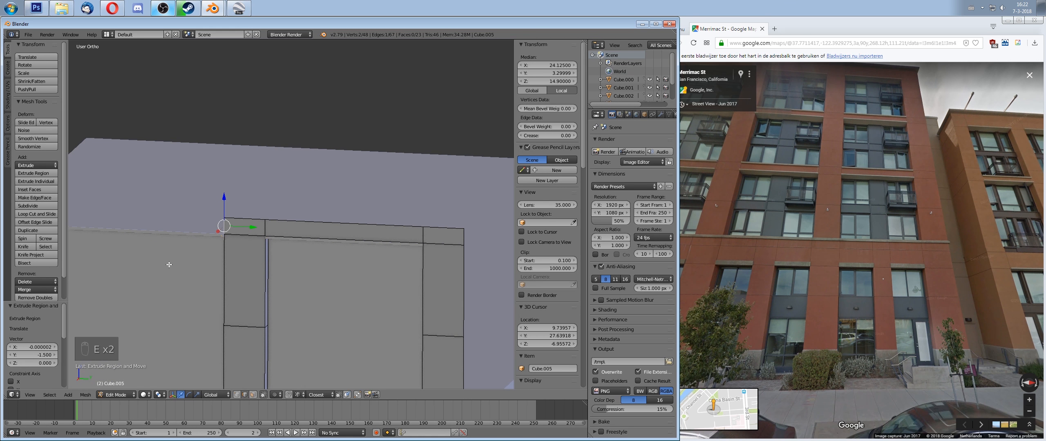
Step: Continue the raised band along Y with extrusions of 6.5, 1.5, 5.75 and 1.5 units, covering the remaining bays and pillars
middle_click_drag(160, 257, 401, 275, "shift")
key("e")
left_click(281, 242, "ctrl")
key("e")
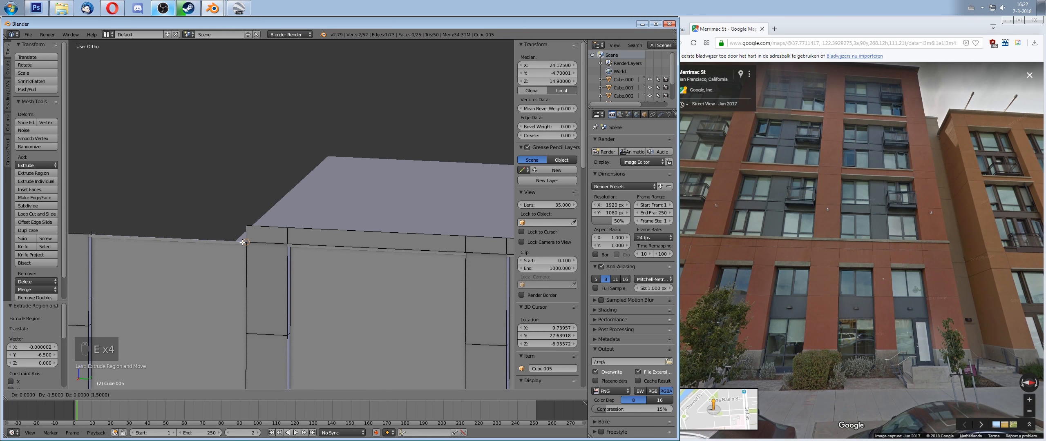
left_click(245, 239, "ctrl")
middle_click_drag(245, 239, 381, 259, "shift")
key("e")
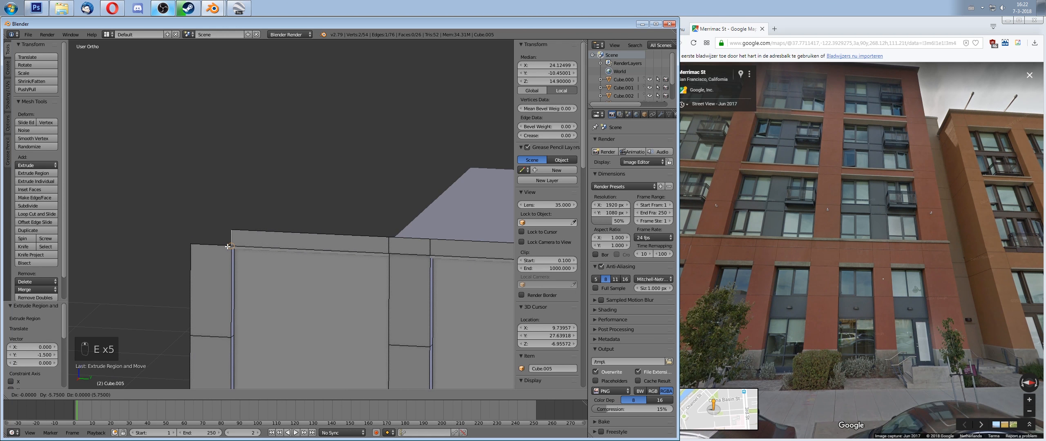
left_click(228, 247, "ctrl")
key("e")
left_click(191, 245, "ctrl")
Step: Select the pillar object together with the recessed facade object and join them into one
middle_click_drag(191, 244, 209, 273)
scroll(322, 275, "down", 5)
middle_click_drag(418, 287, 340, 240, "shift")
key("Tab")
middle_click_drag(390, 262, 346, 260)
scroll(348, 259, "down", 1)
key("Tab")
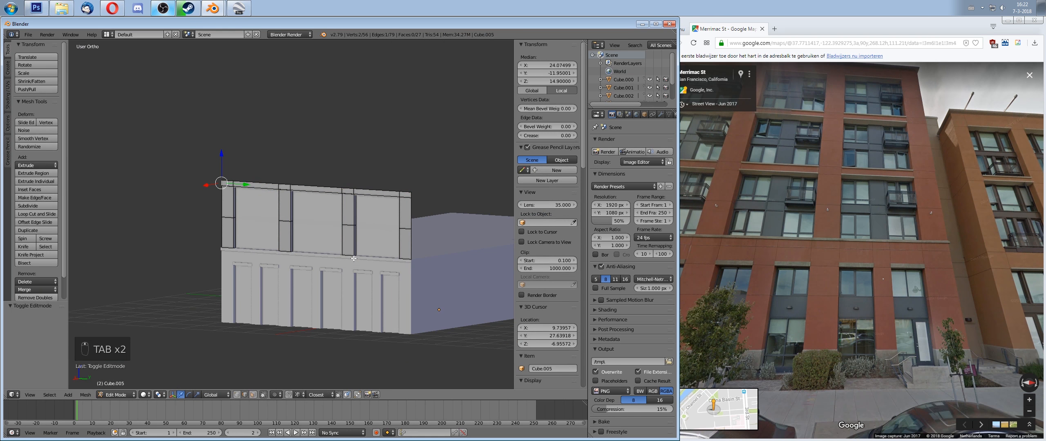
key("Tab")
left_click(313, 214, "shift")
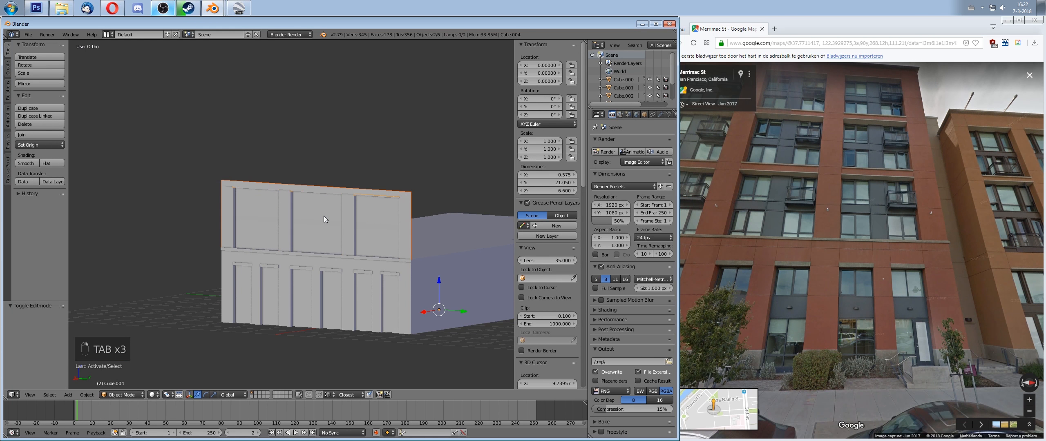
key("ctrl+j")
Step: Examine the joined upper facade in both edit and object mode
key("Tab")
key("a")
key("a")
key("a")
key("a")
middle_click_drag(374, 262, 465, 346)
scroll(385, 228, "up", 3)
key("a")
scroll(360, 265, "down", 1)
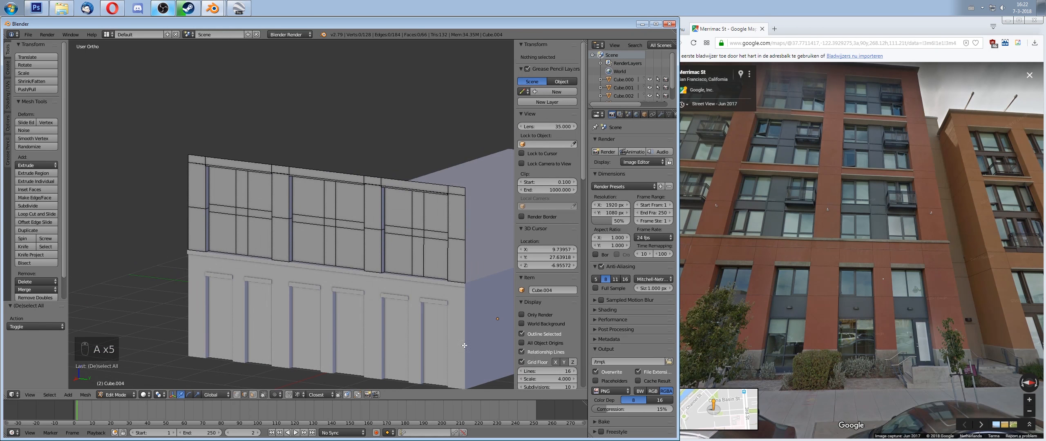
key("Tab")
key("a")
scroll(375, 288, "up", 1)
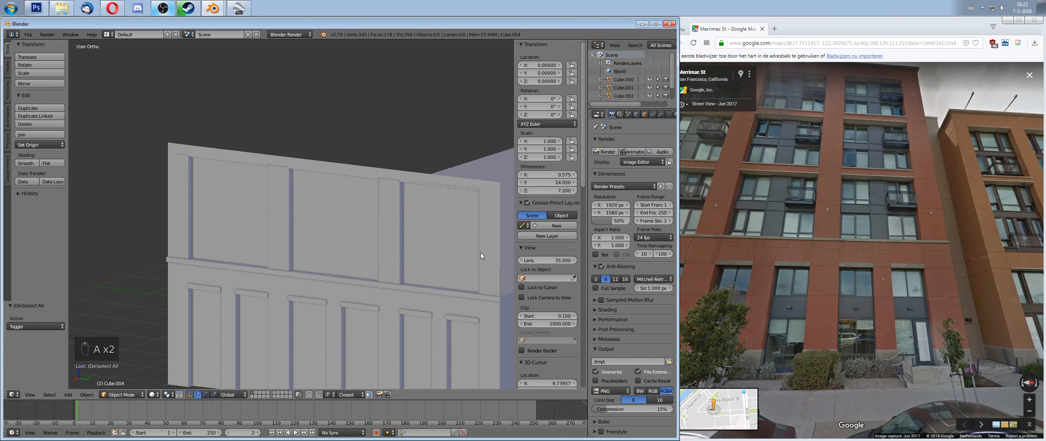
Step: Open the joined facade for mesh editing and select a vertical panel edge in the lower part of the outer bay
right_click(478, 254)
middle_click_drag(462, 256, 370, 246, "shift")
key("Tab")
right_click(372, 268)
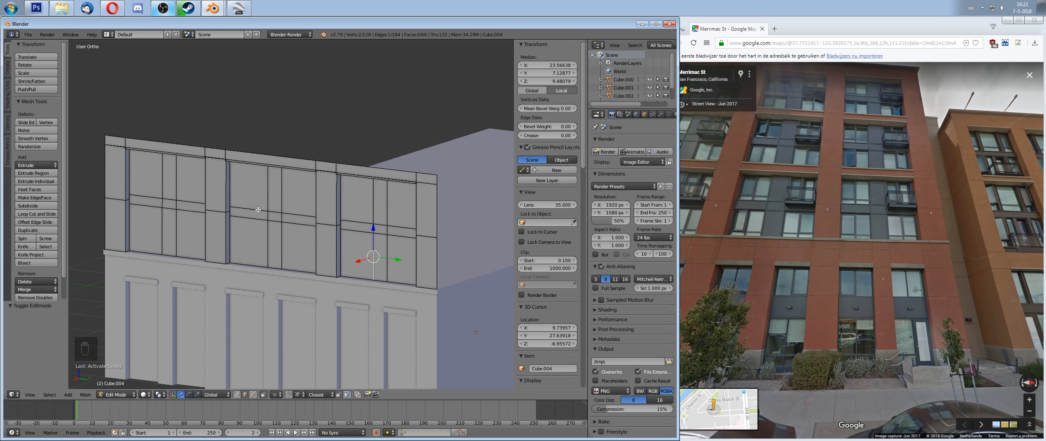
Step: Inspect the facade as a whole and its recessed bays' panel divisions up close, comparing them with the Street View reference
key("Tab")
middle_click_drag(259, 210, 334, 308)
key("a")
key("a")
key("a")
key("a")
middle_click_drag(150, 275, 286, 217)
right_click(286, 217)
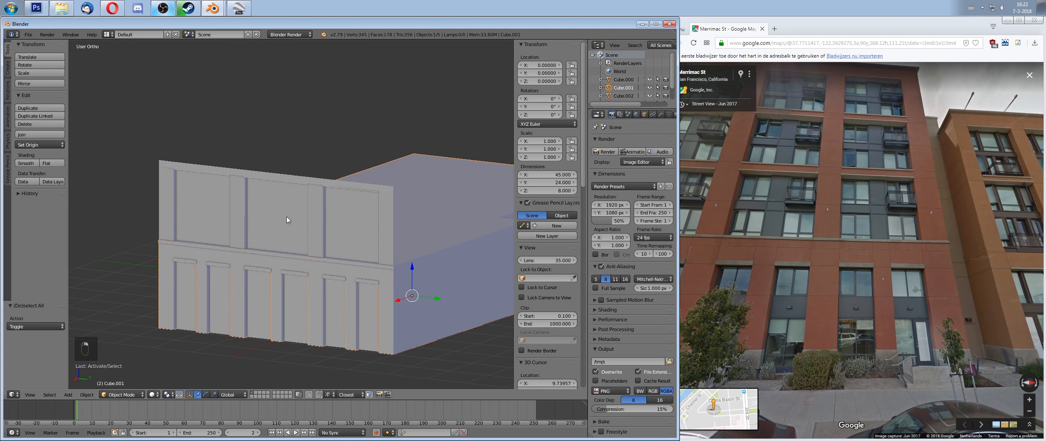
key("Tab")
key("Tab")
key("Tab")
scroll(259, 174, "up", 5)
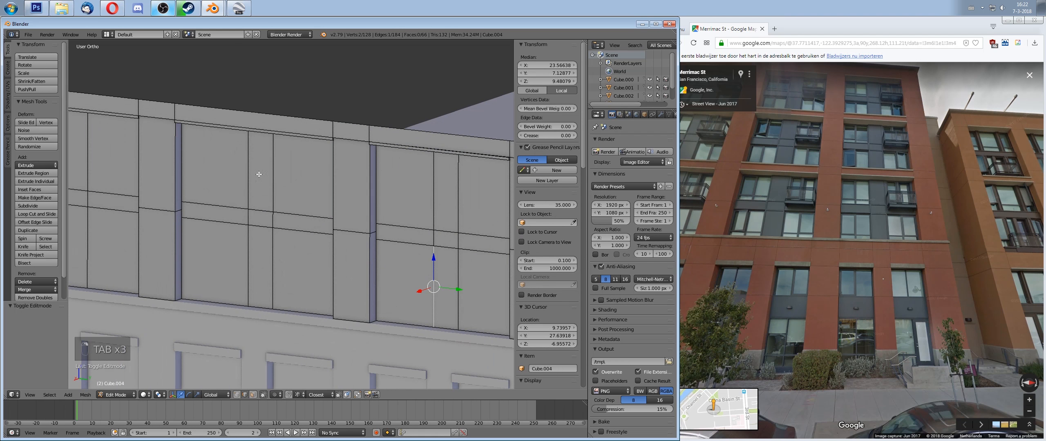
scroll(186, 131, "down", 3)
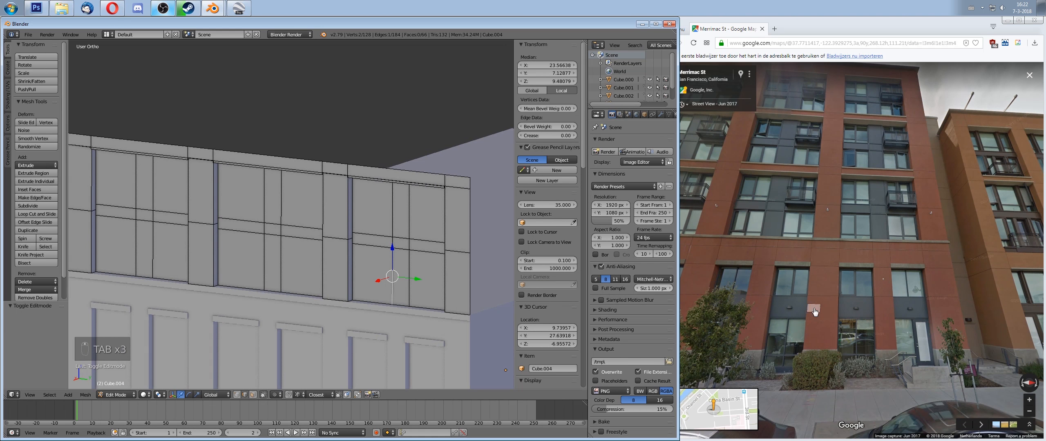
scroll(437, 229, "up", 4)
scroll(413, 229, "down", 4)
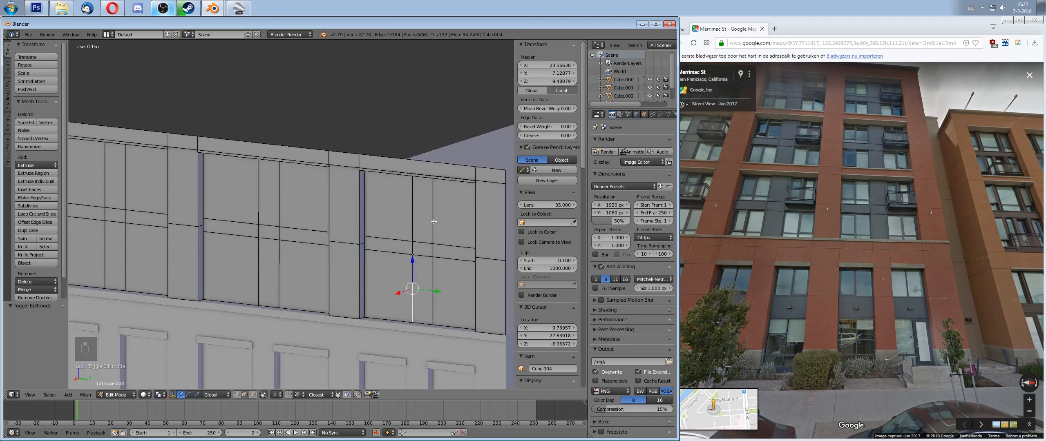
Step: Add an Array modifier to the joined upper facade object
scroll(406, 229, "up", 1)
middle_click_drag(406, 229, 368, 253)
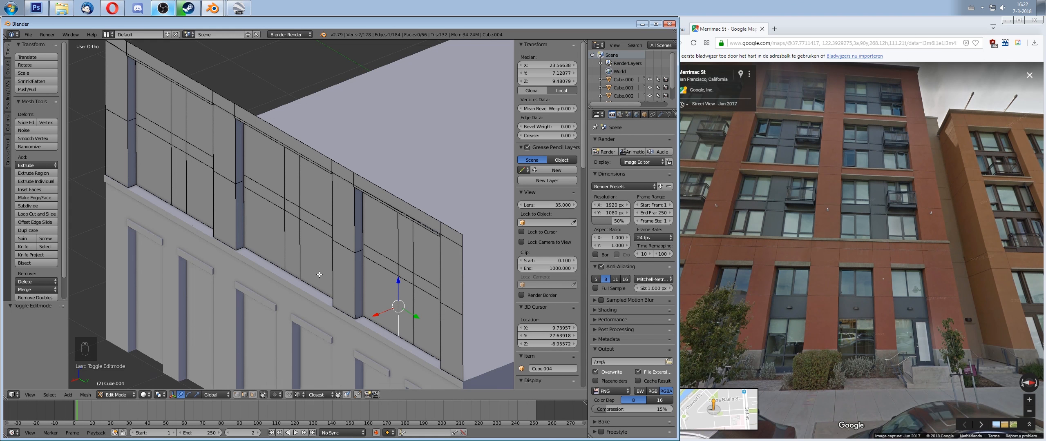
middle_click_drag(317, 273, 315, 252)
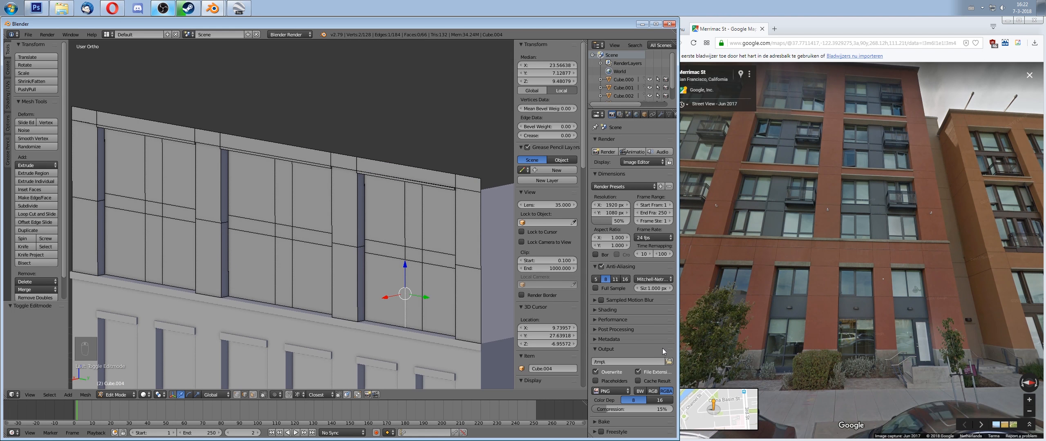
left_click(645, 115)
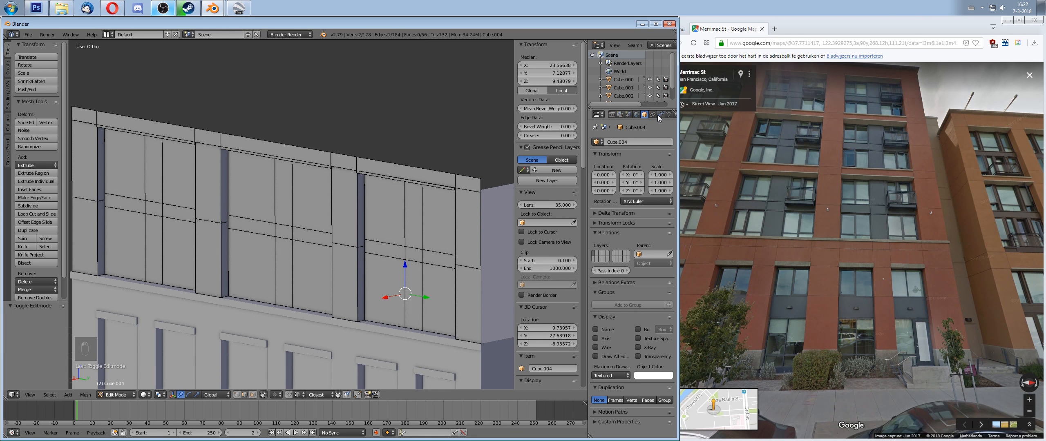
left_click(660, 115)
left_click(632, 141)
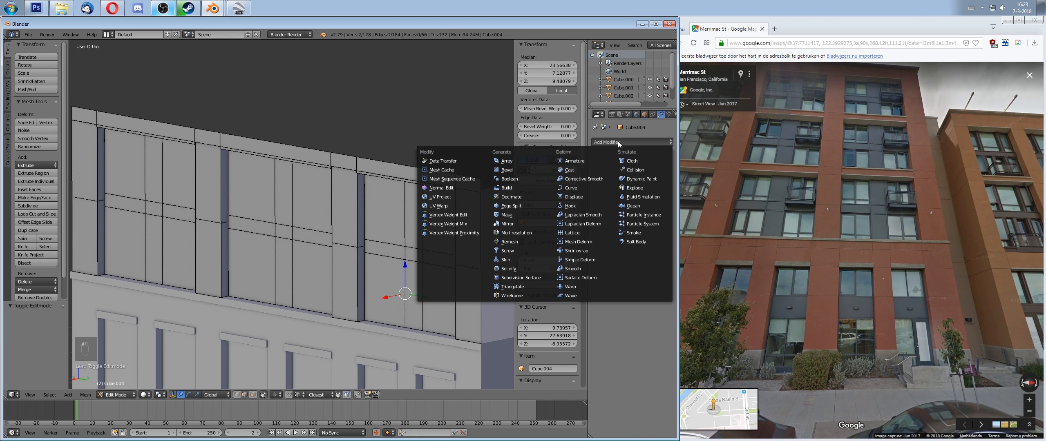
left_click(520, 163)
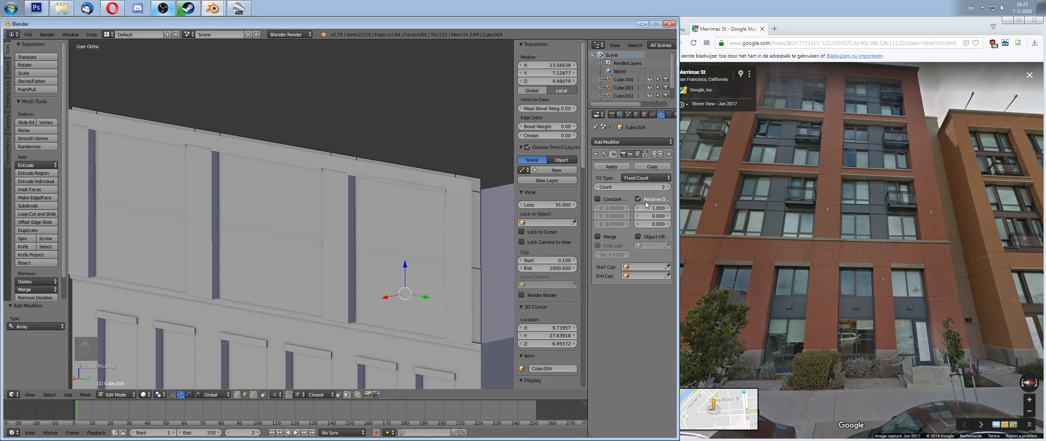
Step: Stack the facade array vertically by setting its relative offset to 0 on X and 1 on Z
left_click(638, 199)
left_click(638, 199)
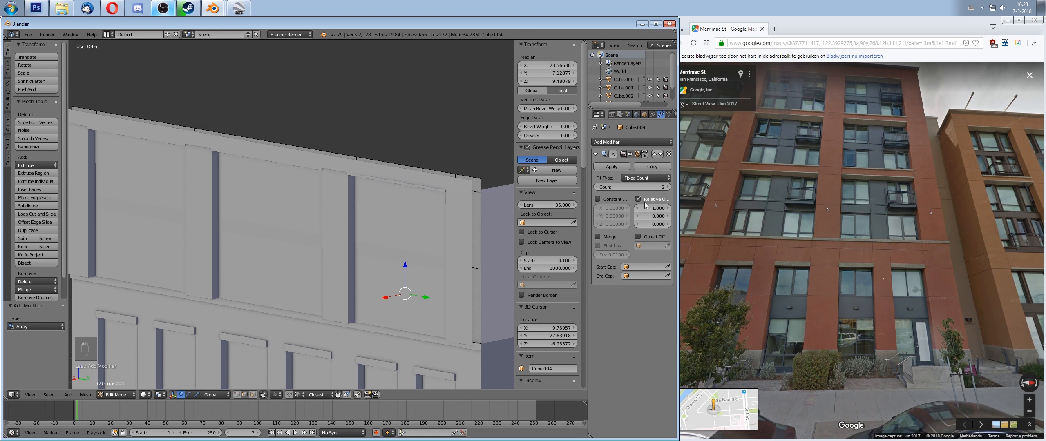
left_click(648, 224)
type("1")
key("Return")
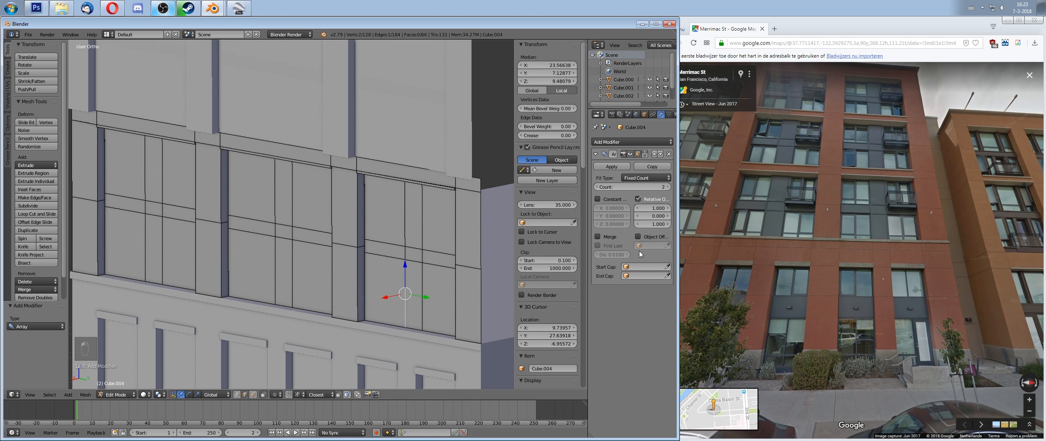
left_click(648, 208)
type("0")
key("Return")
Step: Switch to vertex selection with wireframe display and border-select the facade vertices at the middle horizontal division
scroll(425, 245, "up", 3)
middle_click_drag(425, 246, 348, 241)
scroll(348, 241, "up", 3)
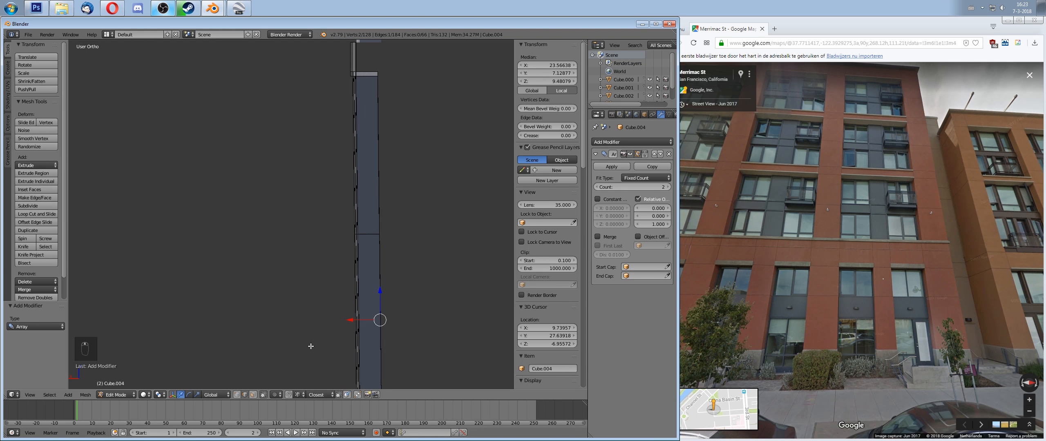
right_click(344, 254)
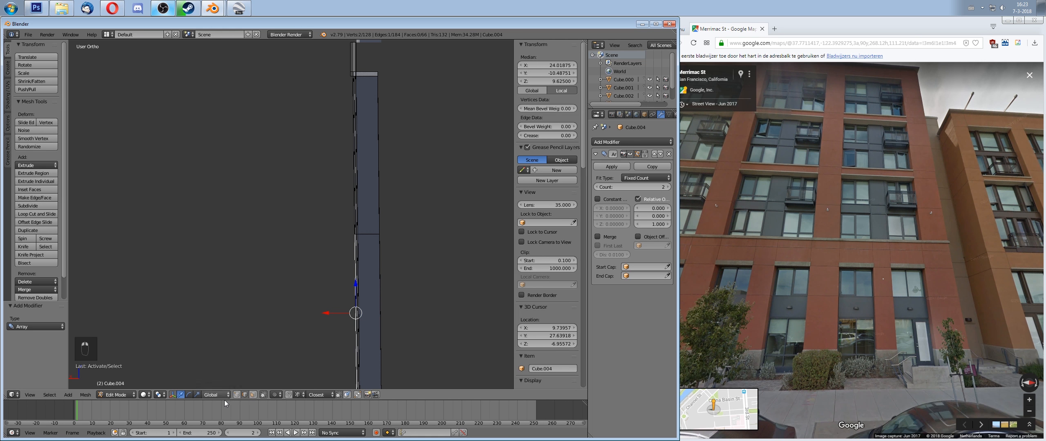
left_click(237, 394)
right_click(355, 235)
scroll(352, 245, "down", 4)
key("z")
right_click(323, 226)
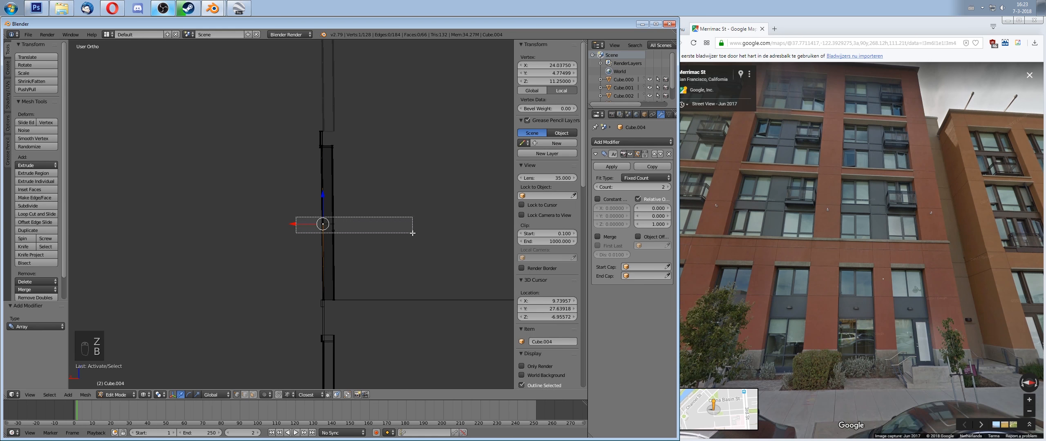
left_click_drag(413, 233, 413, 233)
Step: Border-select the recessed panels' vertices just below the middle division and move them by -0.033 along X
middle_click_drag(413, 233, 365, 249)
right_click(359, 247)
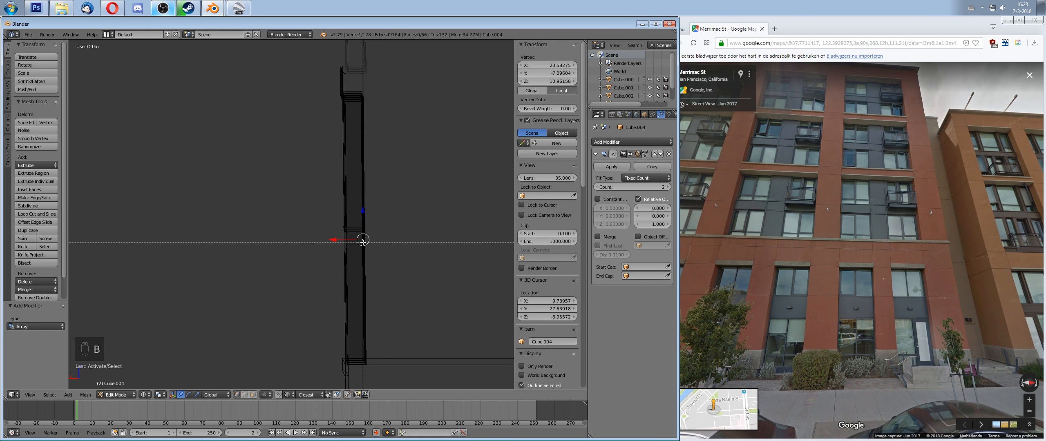
left_click_drag(362, 237, 411, 292)
middle_click_drag(411, 292, 366, 301)
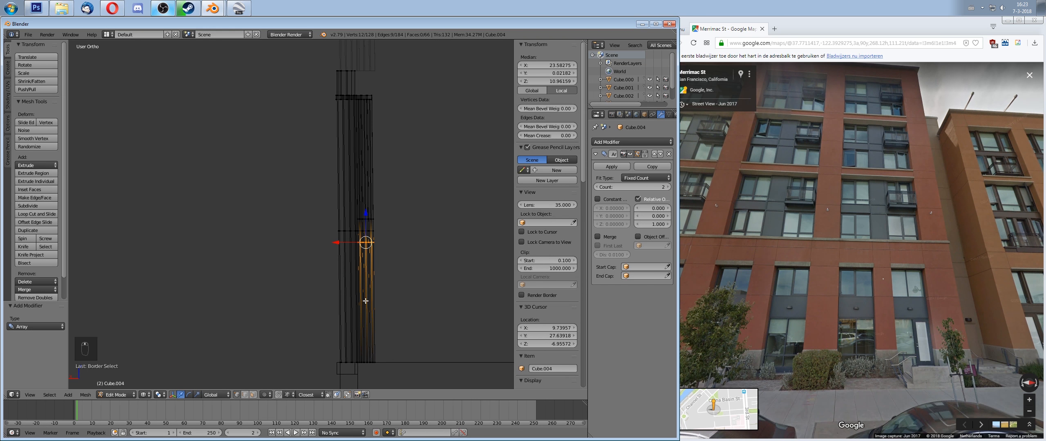
key("g")
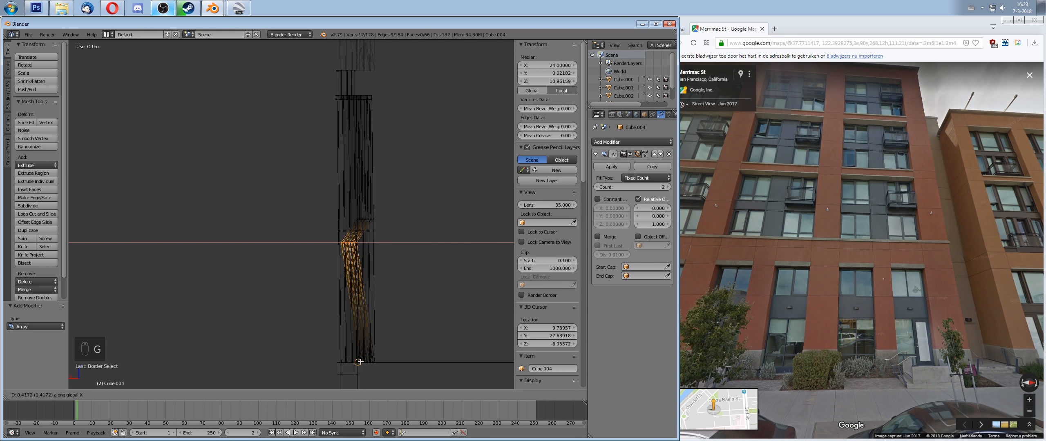
left_click(359, 362)
middle_click_drag(374, 357, 355, 347)
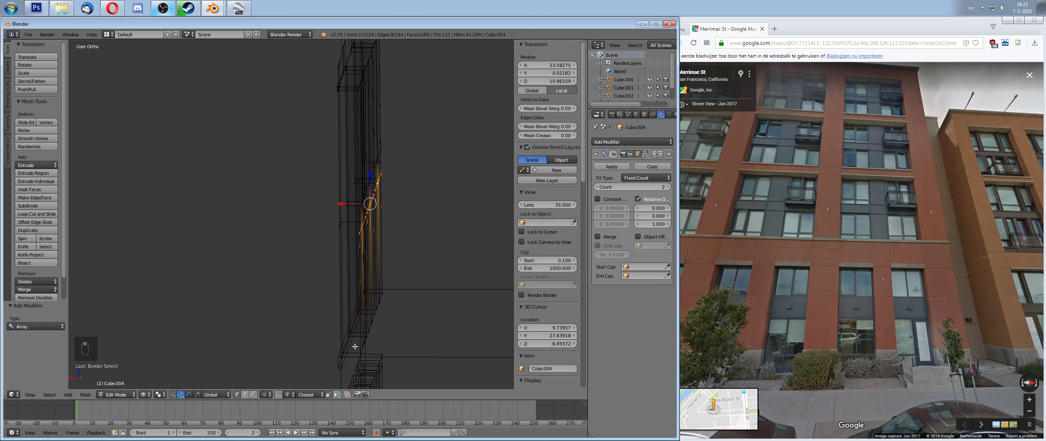
key("g")
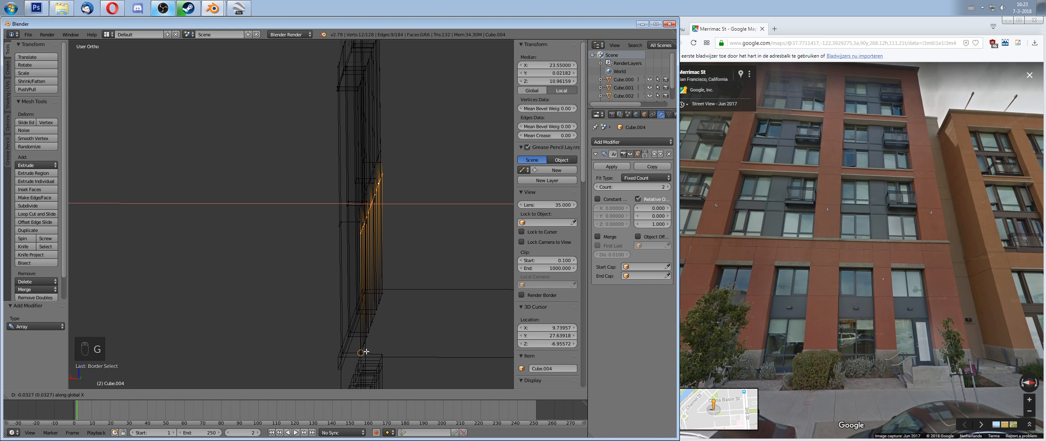
left_click(366, 352)
Step: In front view, border-select the recess-side vertices at the middle division and shift them about -0.037 along X
middle_click_drag(366, 352, 365, 212)
right_click(367, 214)
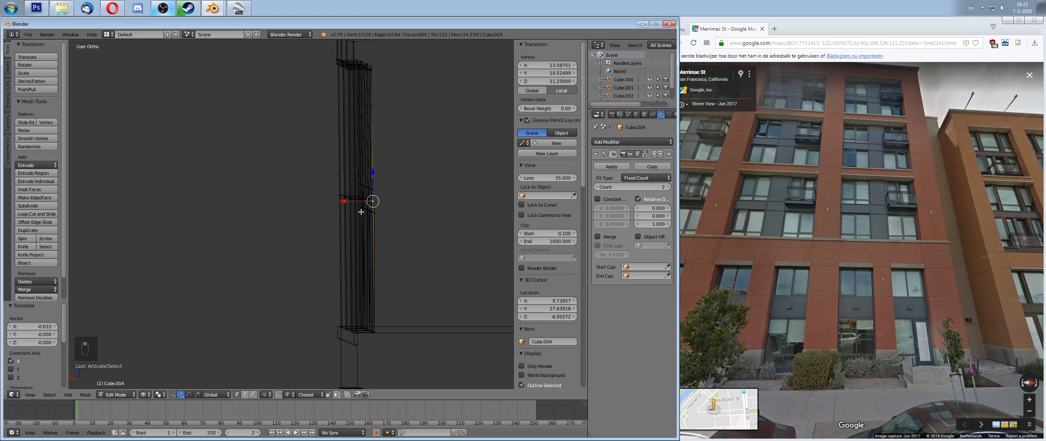
key("KP_3")
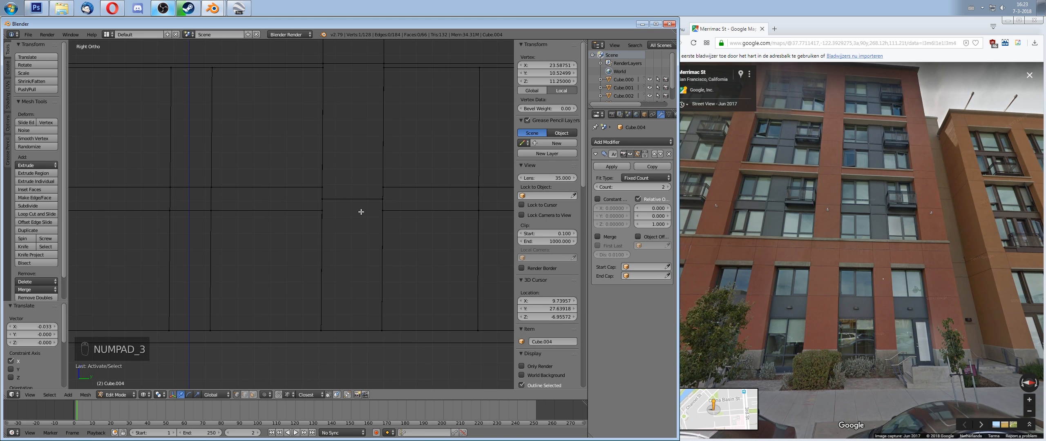
key("KP_1")
key("shift+KP_1")
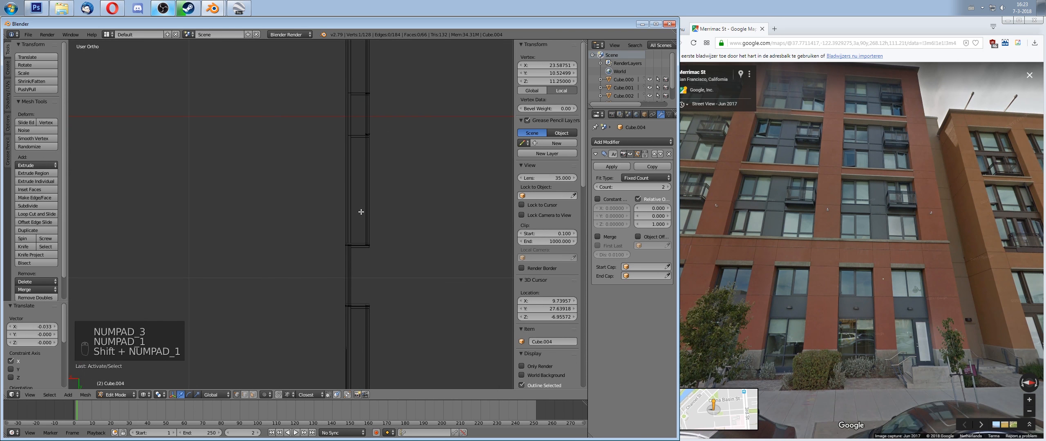
scroll(331, 198, "down", 6)
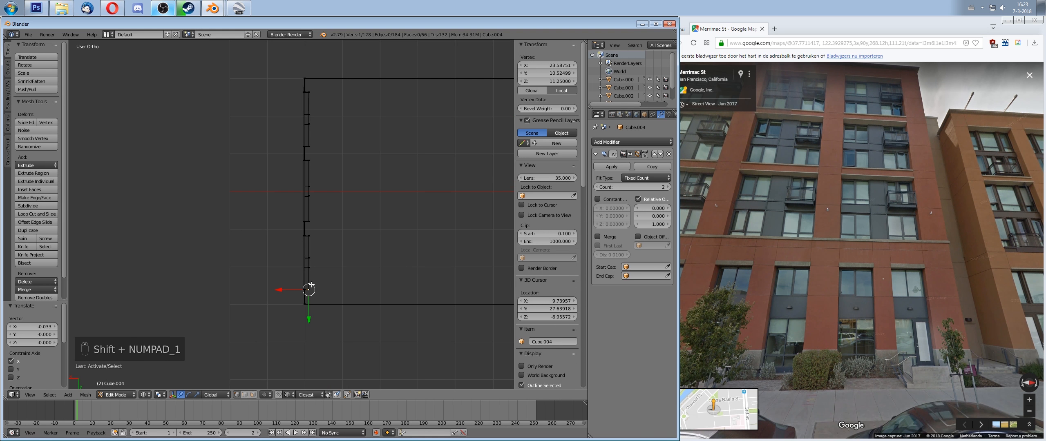
key("KP_1")
scroll(310, 283, "up", 10)
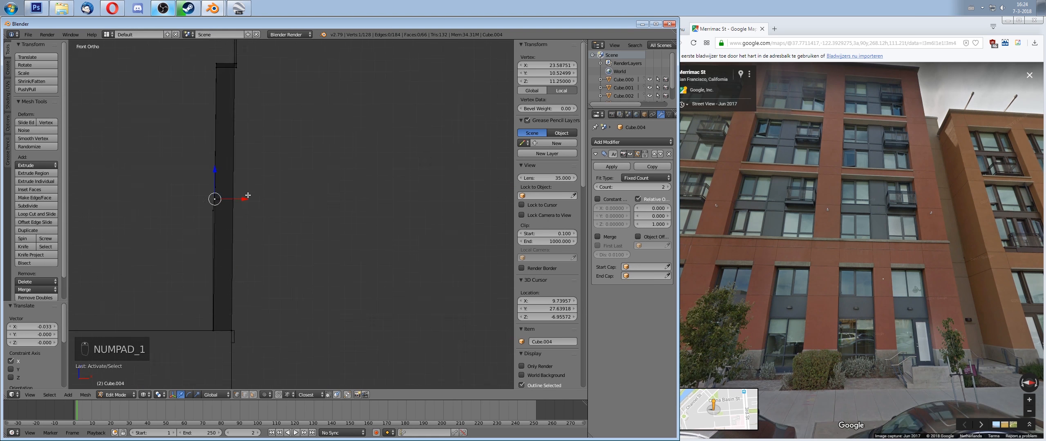
middle_click_drag(169, 191, 230, 202, "shift")
scroll(226, 201, "down", 1)
key("b")
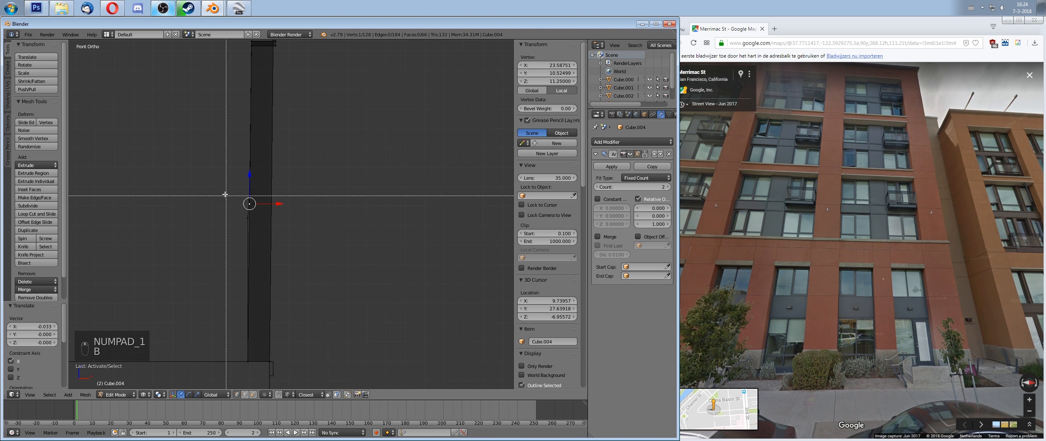
left_click_drag(228, 192, 261, 209)
key("g")
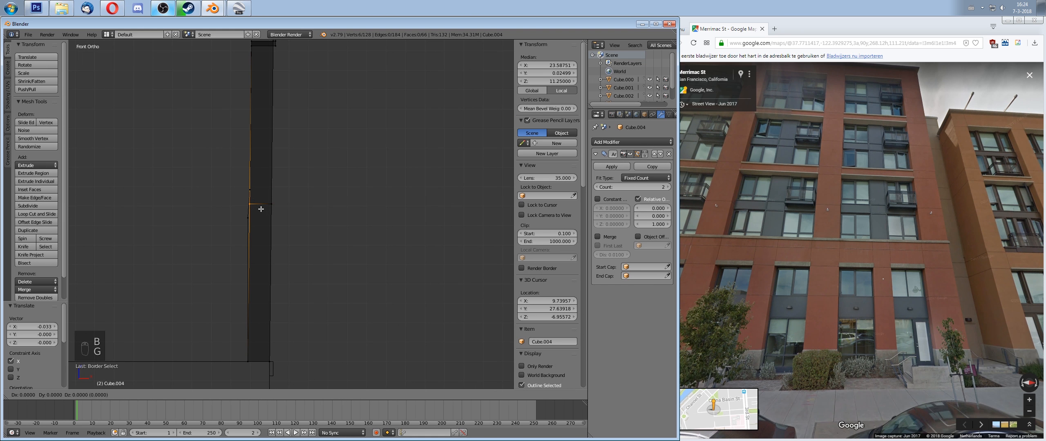
left_click(247, 217)
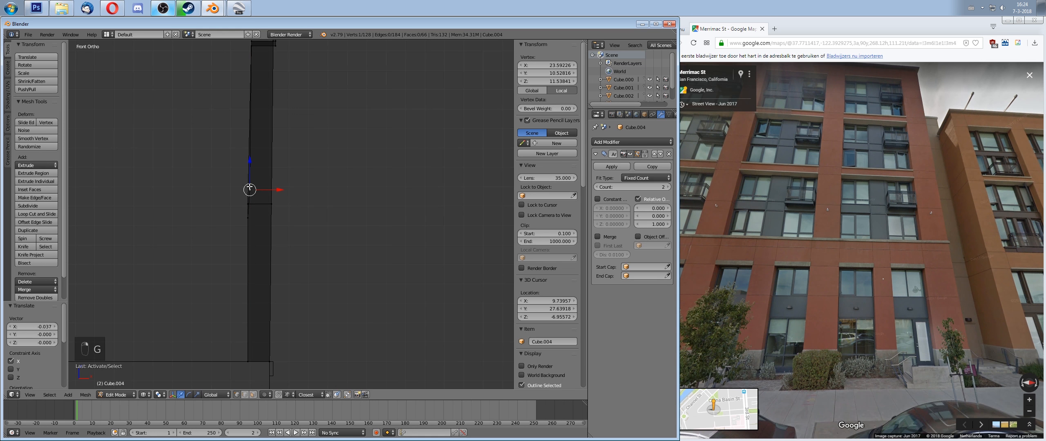
Step: Border-select the recess vertices just above the middle division and move them by -0.042 along X
key("b")
left_click_drag(247, 187, 257, 193)
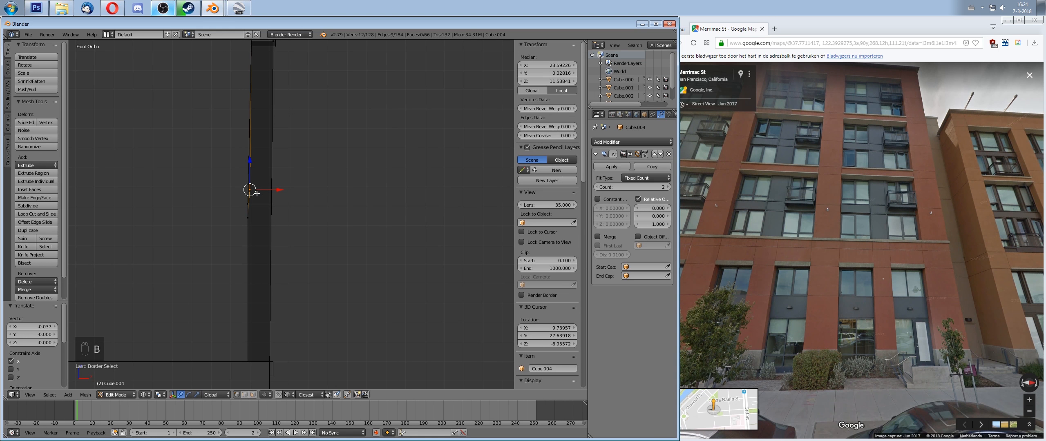
key("g")
left_click(246, 203)
Step: Border-select the vertices at the top of the recesses and move them by -0.075 along X to straighten the back face
scroll(248, 135, "up", 3, "shift")
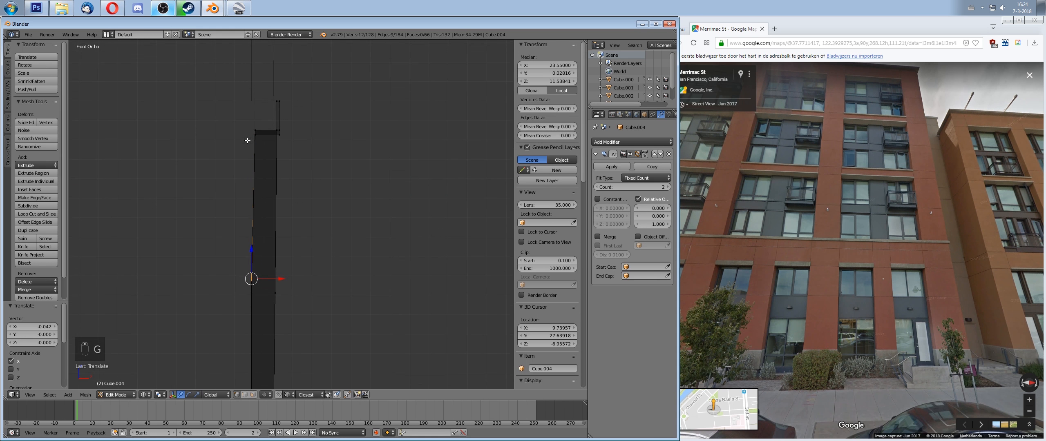
right_click(247, 127)
key("b")
left_click_drag(228, 114, 277, 165)
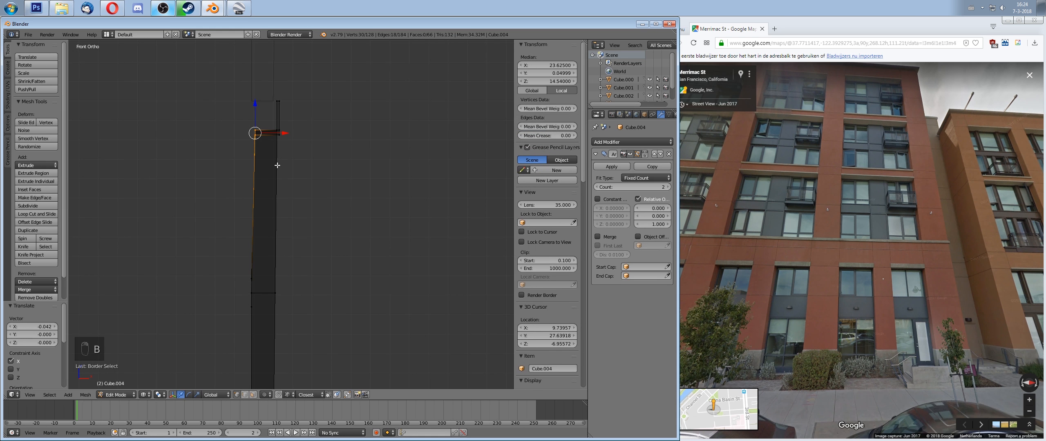
key("g")
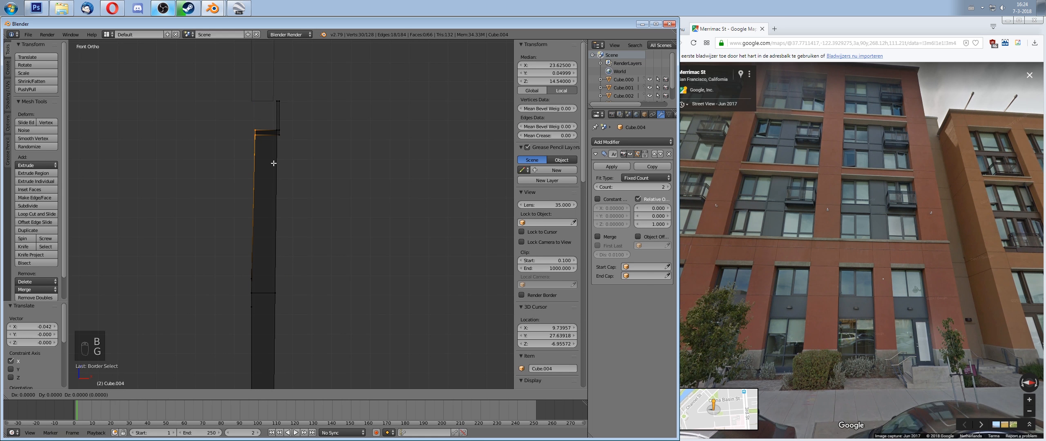
left_click(259, 205)
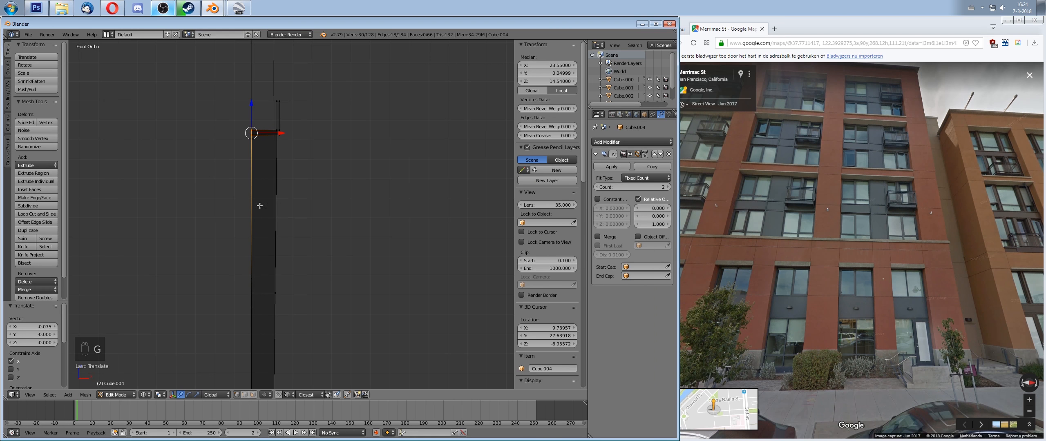
Step: Border-select the outer-face vertices at the pillars' middle division and move them by -0.038 along X
right_click(253, 132)
scroll(288, 141, "up", 1)
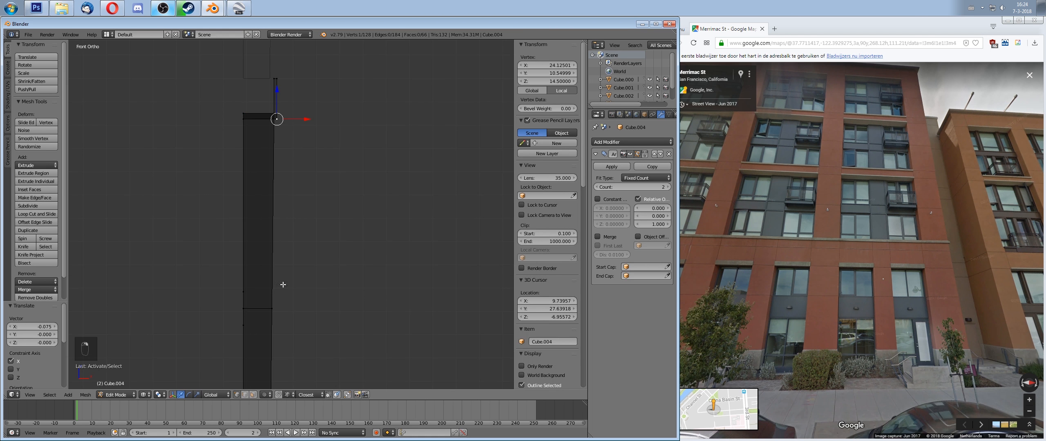
middle_click_drag(283, 285, 264, 199, "shift")
scroll(264, 198, "down", 2)
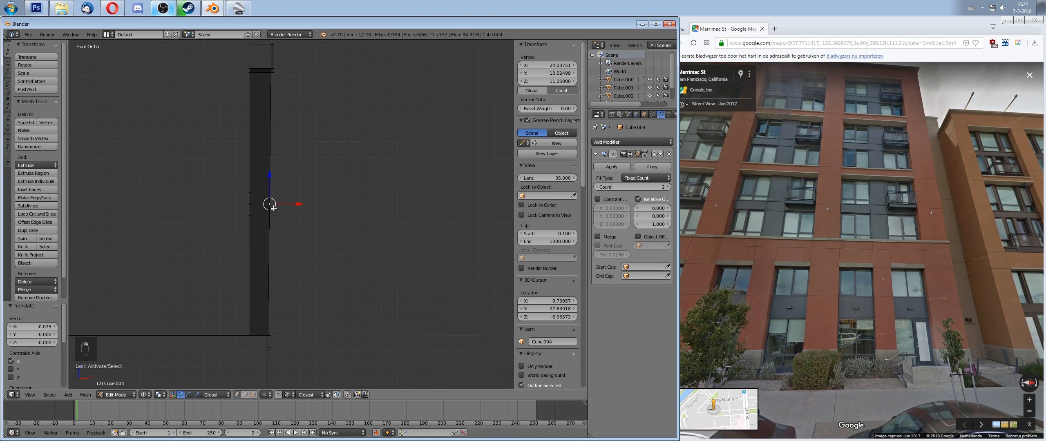
key("b")
left_click_drag(267, 200, 280, 211)
scroll(281, 214, "up", 1)
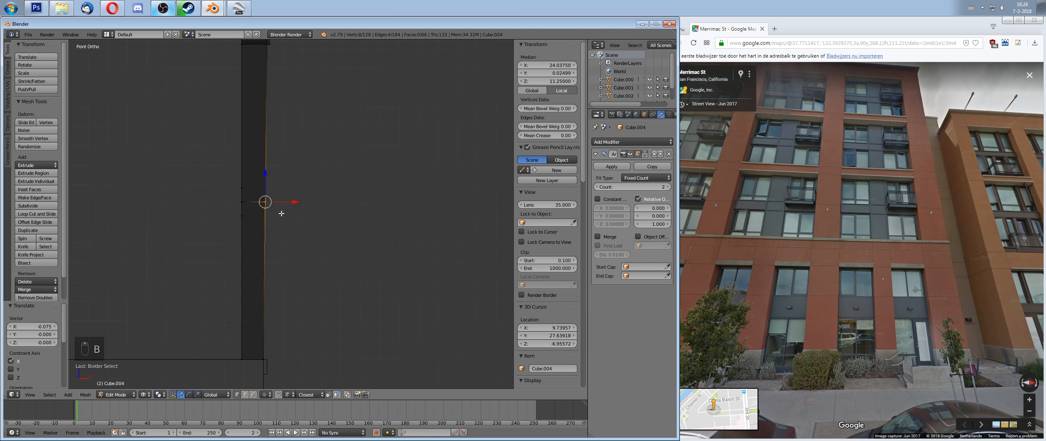
key("g")
key("x")
left_click(282, 212)
Step: Border-select the top band's vertices and move them by -0.075 along X so the outer face runs straight
middle_click_drag(282, 212, 292, 329, "shift")
right_click(280, 166)
key("b")
left_click_drag(266, 101, 302, 207)
middle_click_drag(305, 240, 297, 205, "shift")
key("g")
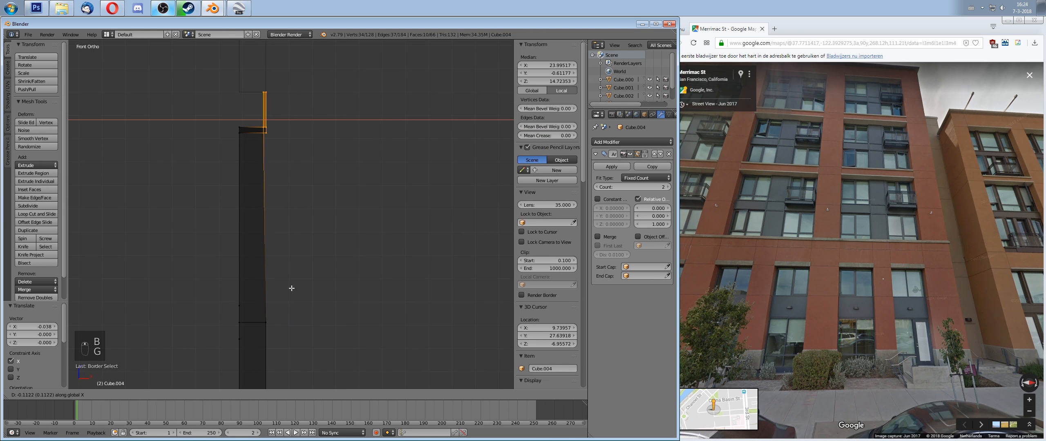
left_click(268, 320)
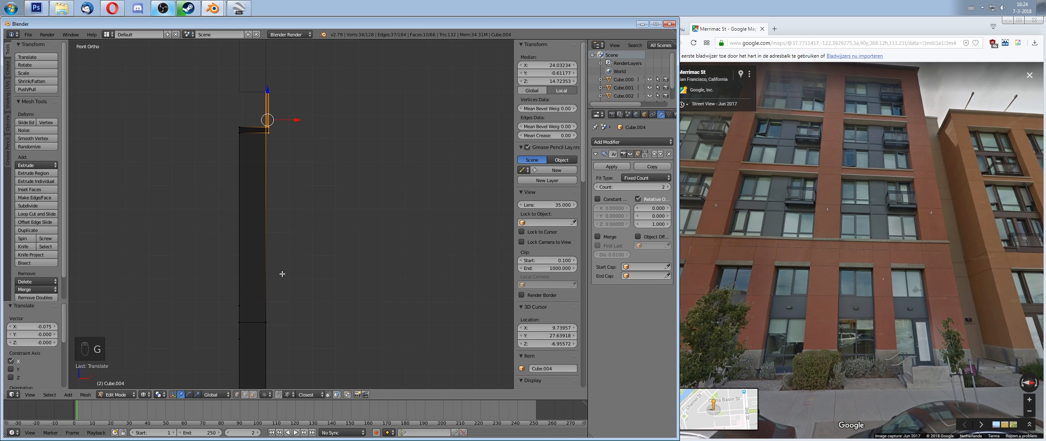
Step: Leave mesh editing and show the arrayed facade in solid shading with nothing selected
right_click(240, 151)
key("Tab")
middle_click_drag(332, 274, 309, 342)
scroll(295, 255, "down", 7)
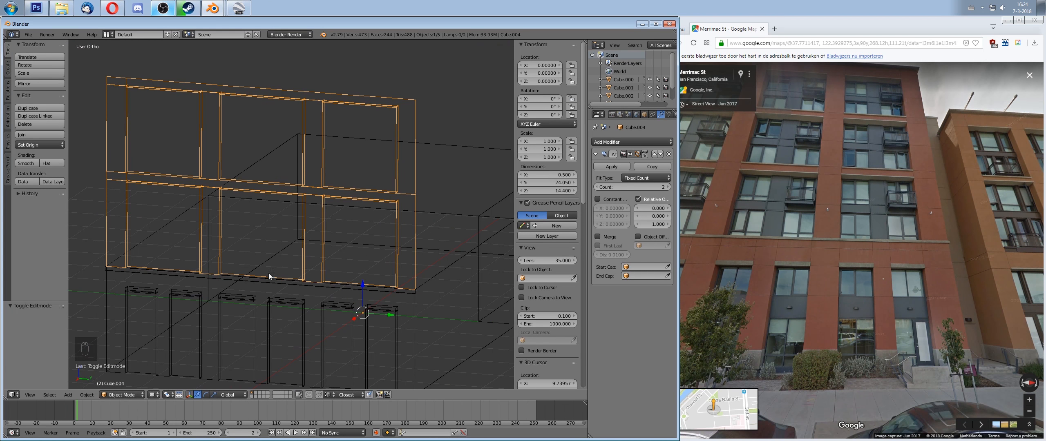
key("z")
key("a")
scroll(319, 222, "up", 5)
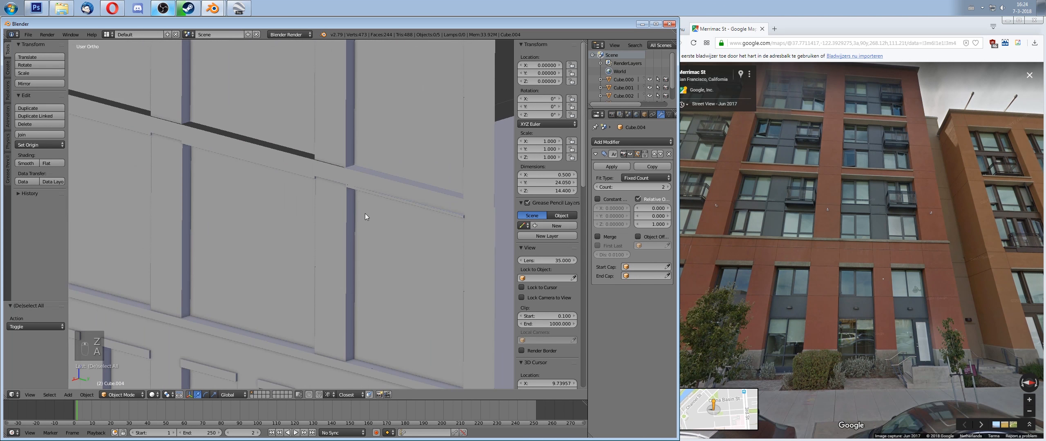
Step: Reopen the upper facade's mesh for editing, select the vertex at its top outer edge and show the mesh in wireframe
middle_click_drag(330, 267, 236, 179)
right_click(197, 114)
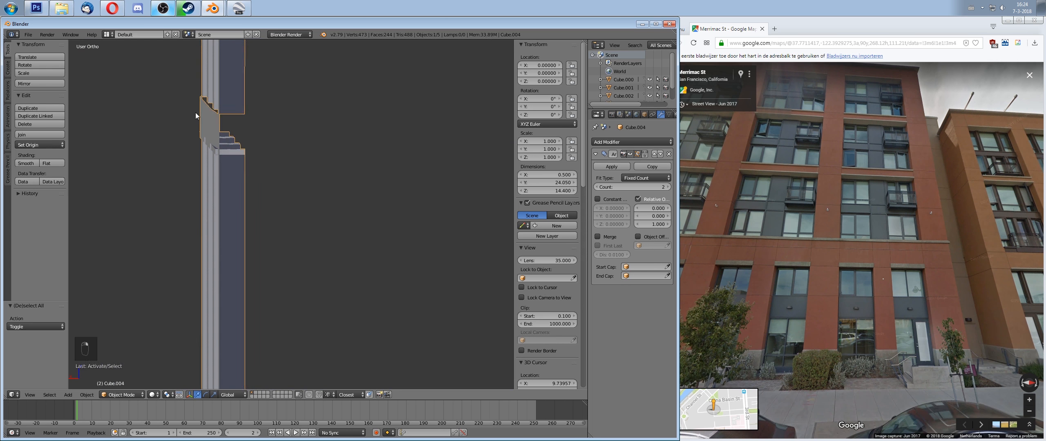
key("Tab")
right_click(217, 120)
middle_click_drag(199, 149, 198, 148)
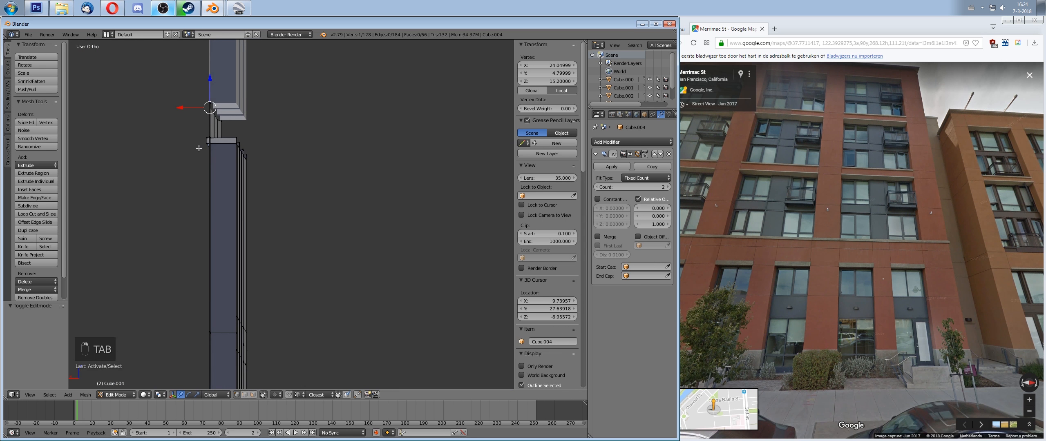
key("z")
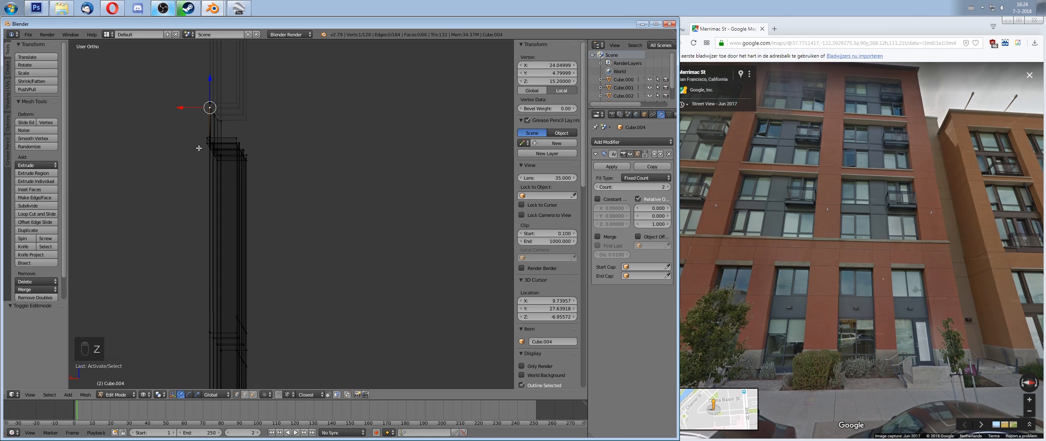
Step: Examine the facade's edge profile in front view, from the top band down to the ground floor section
key("KP_1")
scroll(253, 162, "down", 3)
scroll(332, 168, "up", 3)
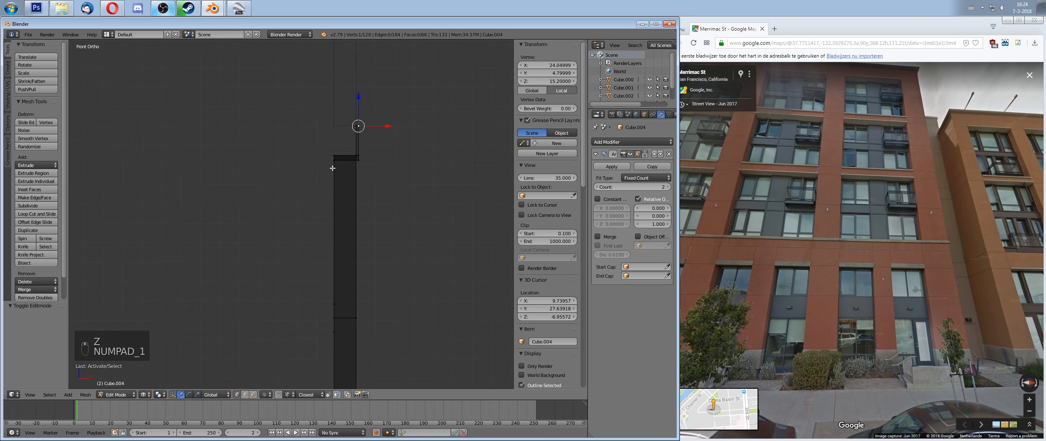
middle_click_drag(355, 157, 290, 228, "shift")
scroll(301, 219, "up", 1)
scroll(302, 220, "up", 3)
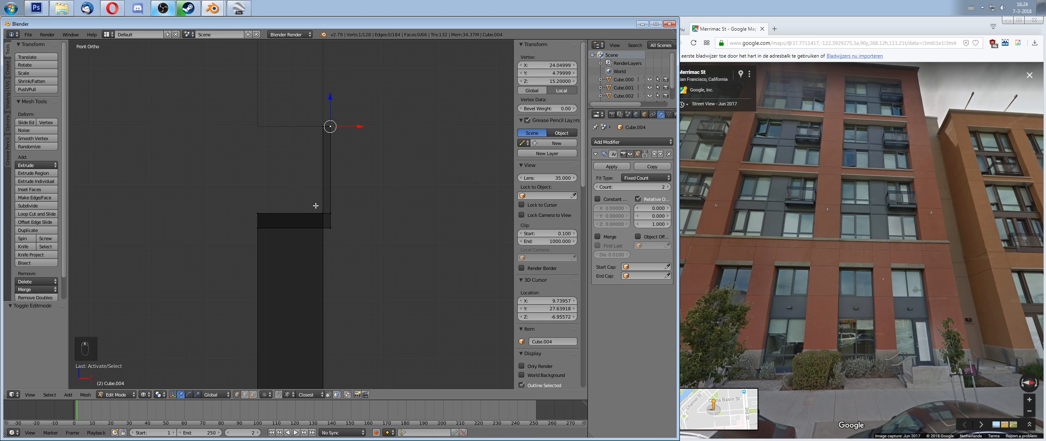
scroll(313, 205, "down", 8)
middle_click_drag(246, 300, 248, 157, "shift")
scroll(315, 288, "up", 1)
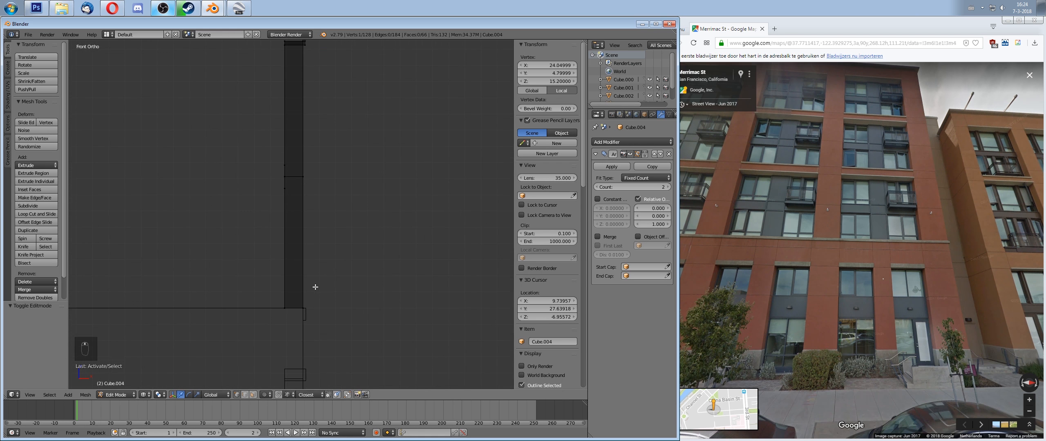
scroll(315, 288, "up", 1)
mouse_move(326, 175)
middle_mouse_down("shift")
mouse_move(323, 273)
mouse_move(249, 365)
middle_mouse_up("shift")
scroll(315, 276, "up", 3)
key("z")
Step: Select the top band's front faces above and between the recesses and move them by -0.050 along X
left_click(253, 396)
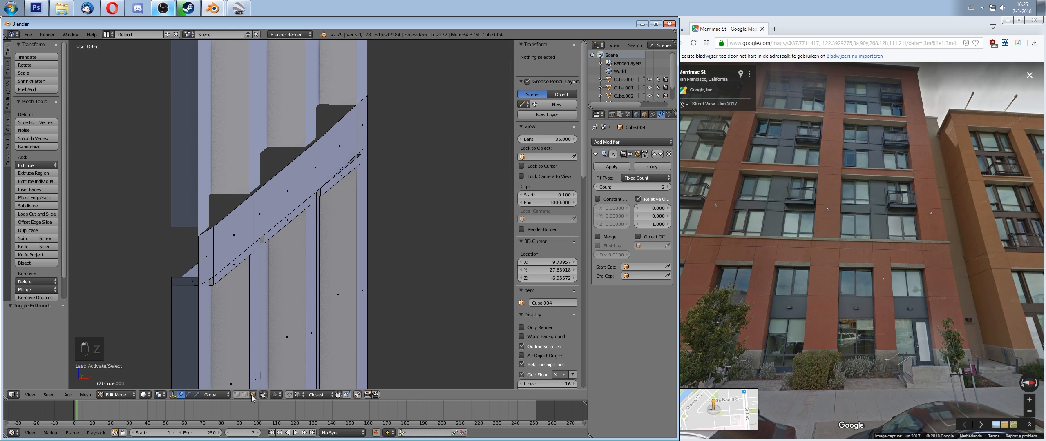
right_click(226, 243)
key("g")
right_click(227, 244)
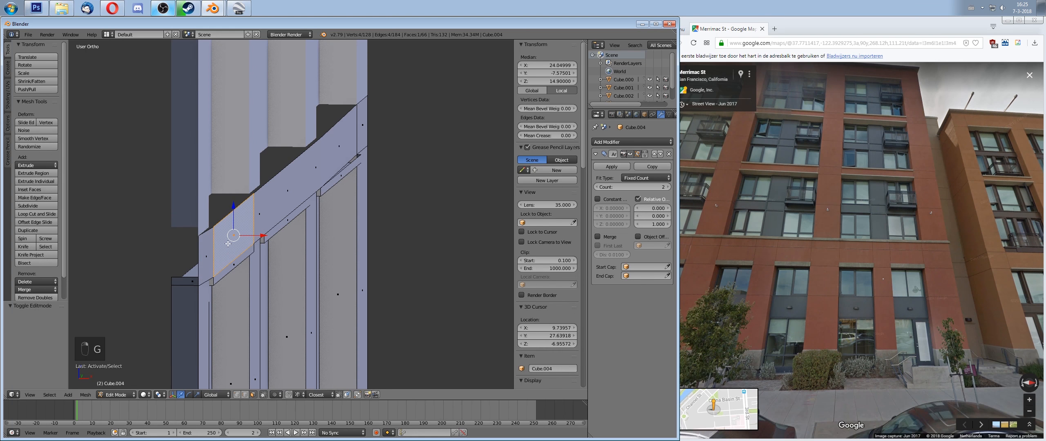
middle_click_drag(294, 201, 275, 211)
right_click(281, 192, "shift")
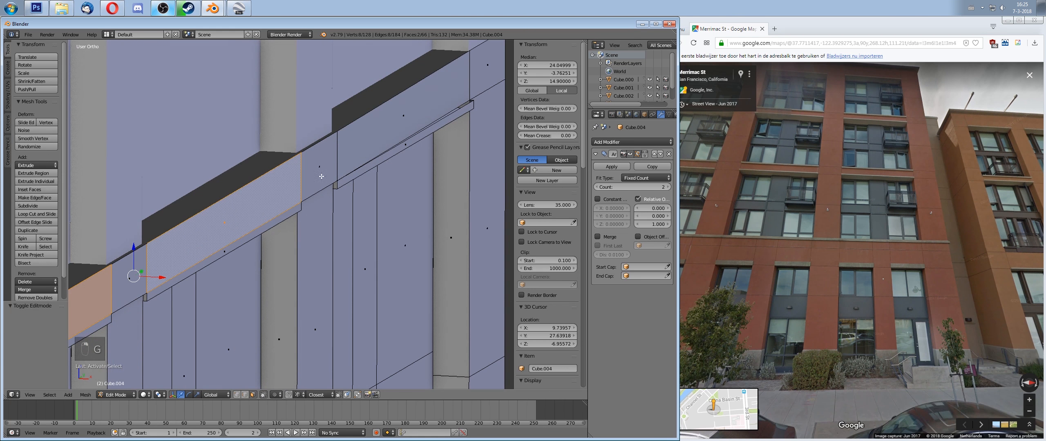
right_click(381, 143, "shift")
scroll(381, 143, "down", 1, "shift")
right_click(308, 168, "shift")
right_click(129, 269, "shift")
scroll(446, 130, "down", 1)
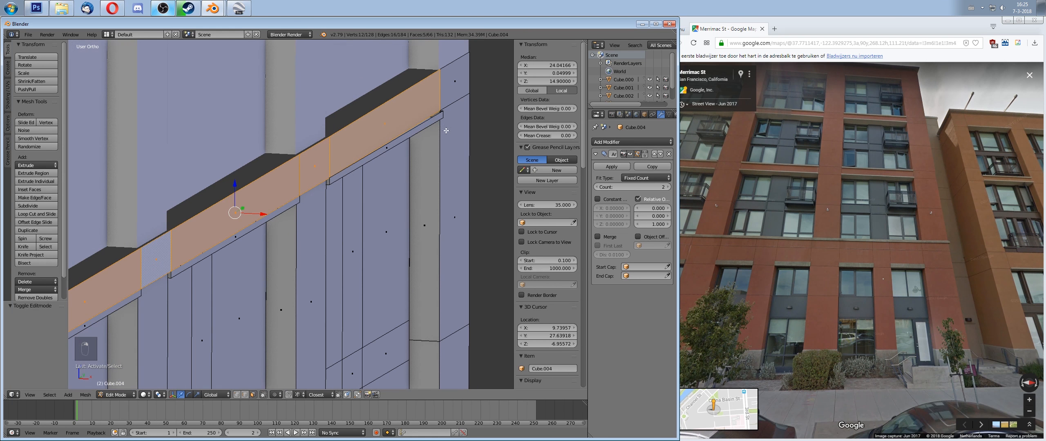
middle_click_drag(327, 167, 371, 143, "shift")
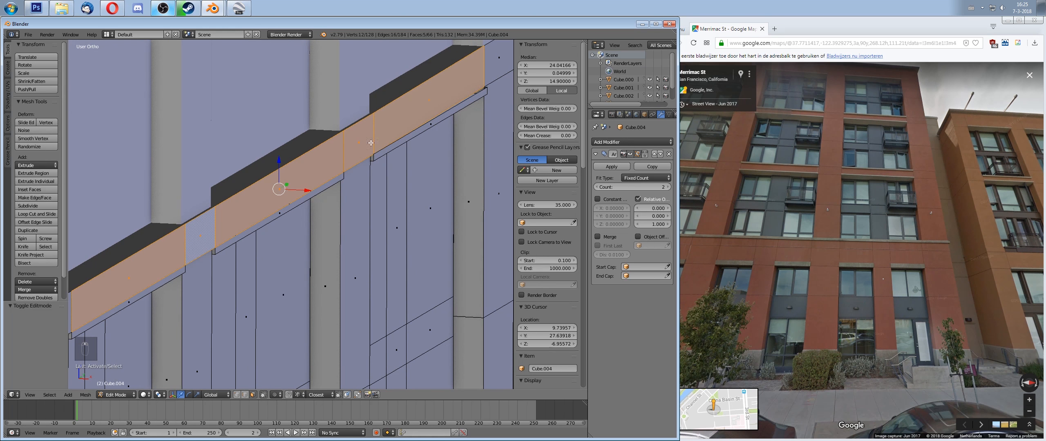
right_click(390, 131, "shift")
middle_click_drag(196, 260, 272, 216, "shift")
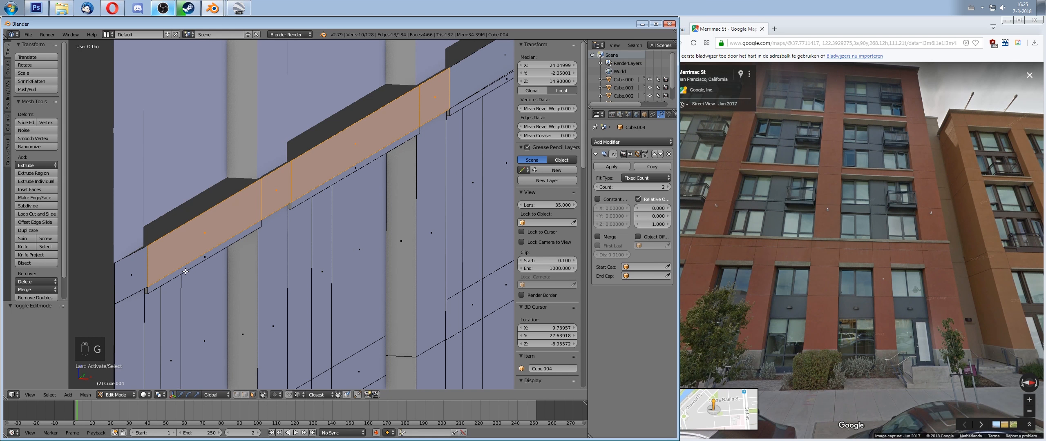
key("x")
left_click(145, 285, "ctrl")
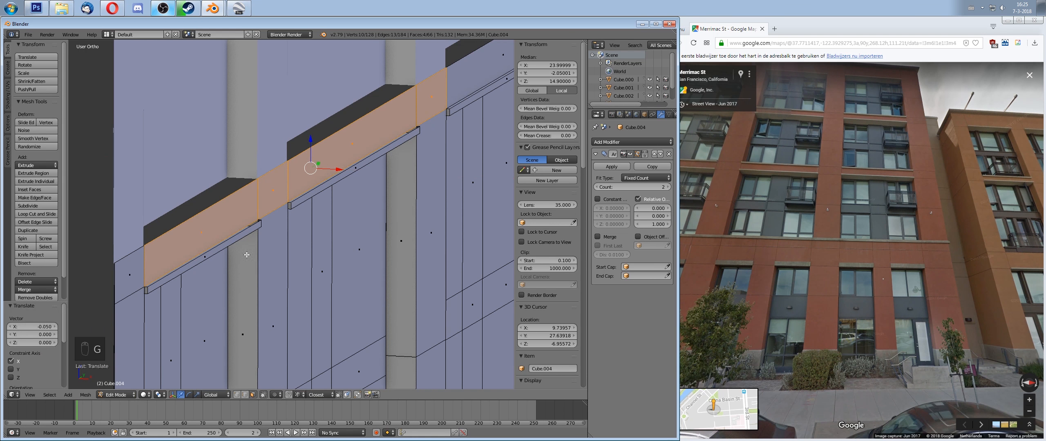
Step: Undo the last changes to the edges under the top band and extrude the band's lower edges above the recesses
middle_click_drag(247, 255, 323, 248, "shift")
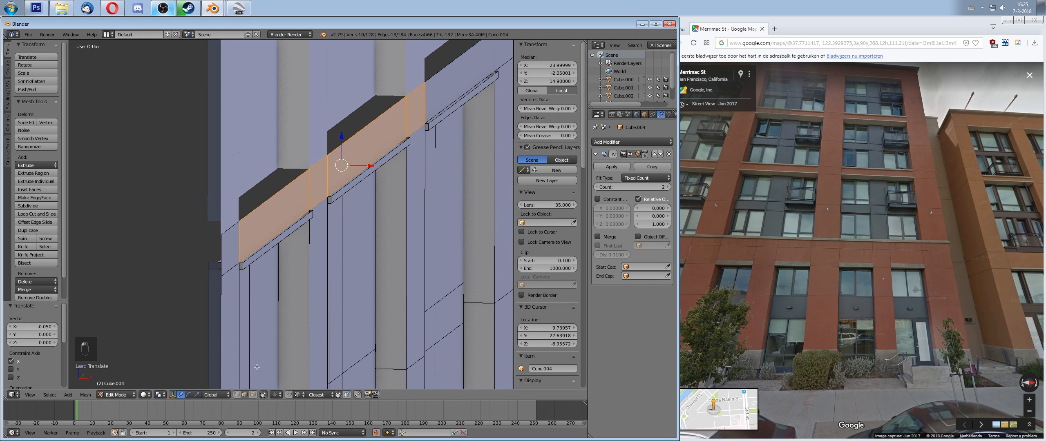
right_click(266, 246)
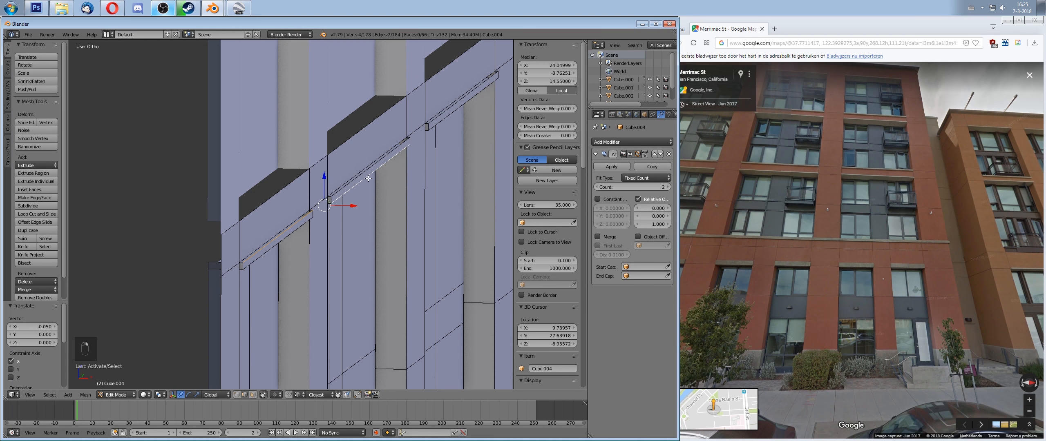
key("ctrl+z")
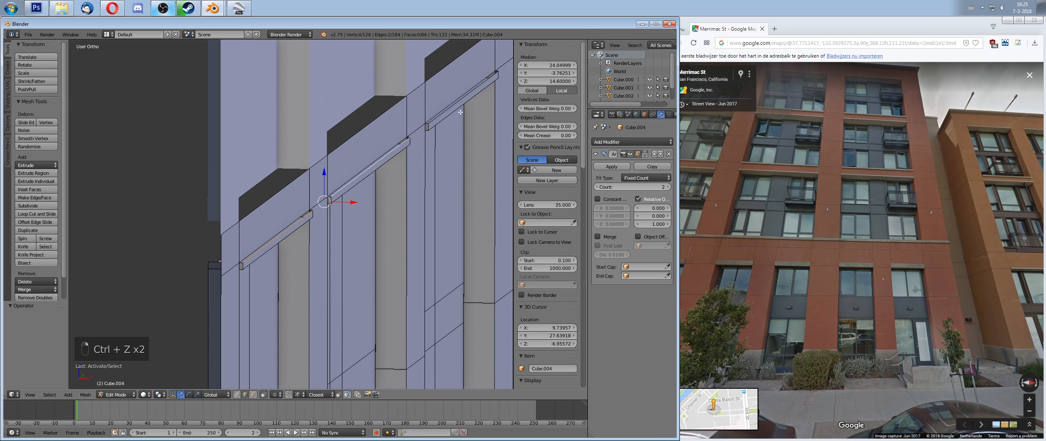
middle_click_drag(478, 102, 310, 258)
middle_click_drag(393, 242, 330, 233)
key("e")
left_click(394, 225)
Step: Clear the selection, check the outer facade from the outside and select the top edge of the inner pillar
key("Tab")
key("Tab")
key("a")
key("a")
key("a")
scroll(375, 286, "up", 2)
key("a")
scroll(331, 233, "down", 7)
right_click(311, 197)
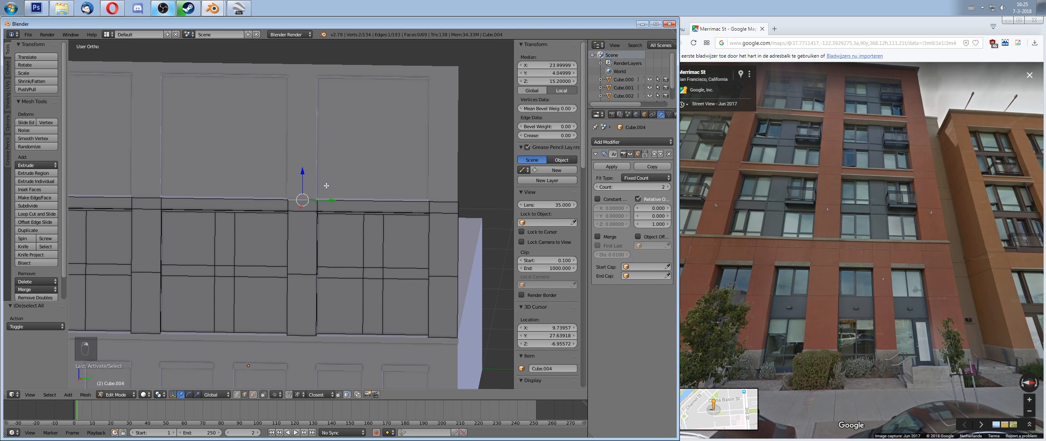
middle_click_drag(406, 269, 416, 274)
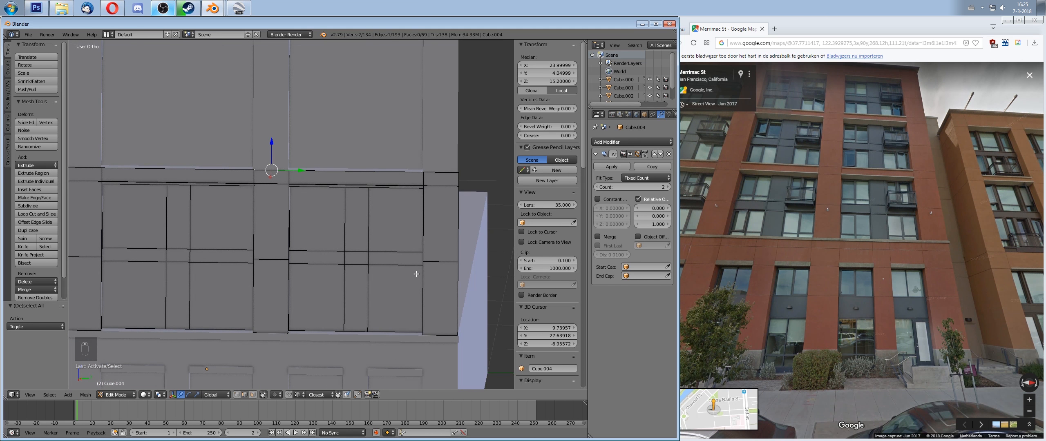
Step: Compare the facade's outer face and both corner ends with the building body from the front and from above
key("KP_1")
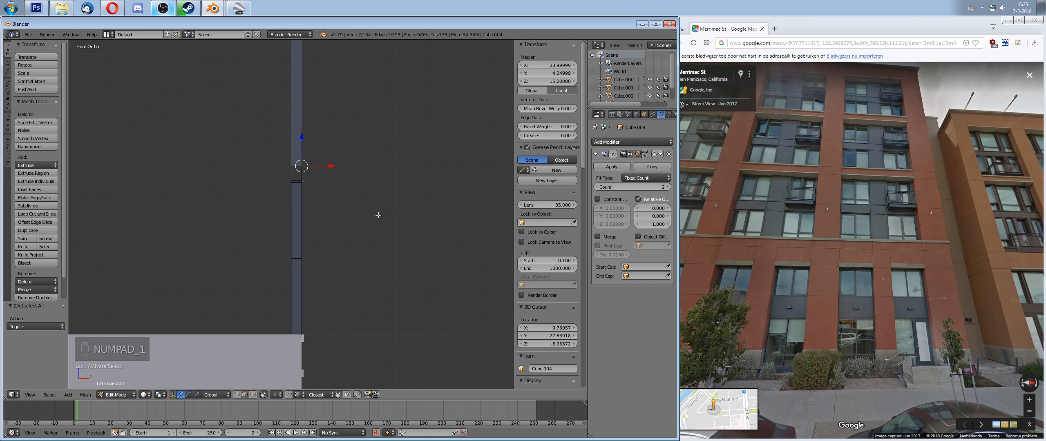
key("KP_7")
scroll(257, 197, "down", 5)
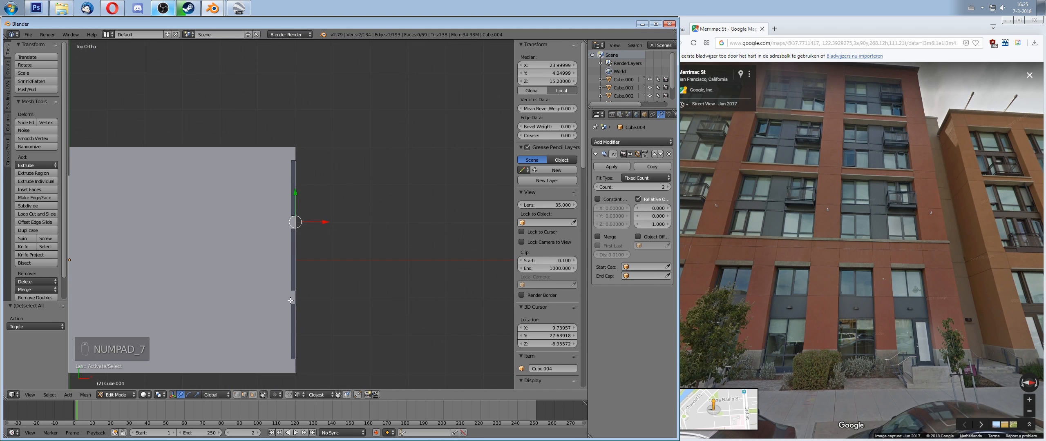
middle_click_drag(258, 197, 267, 131, "shift")
scroll(266, 131, "up", 5)
middle_click_drag(289, 347, 277, 223, "shift")
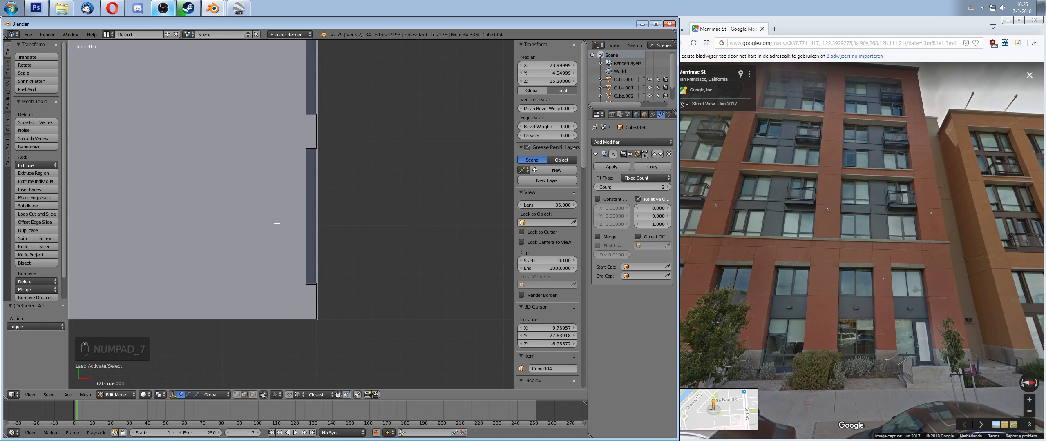
key("Tab")
mouse_move(313, 151)
middle_mouse_down("shift")
mouse_move(306, 51)
mouse_move(308, 137)
middle_mouse_up("shift")
scroll(314, 80, "up", 4)
middle_click_drag(312, 85, 283, 246, "shift")
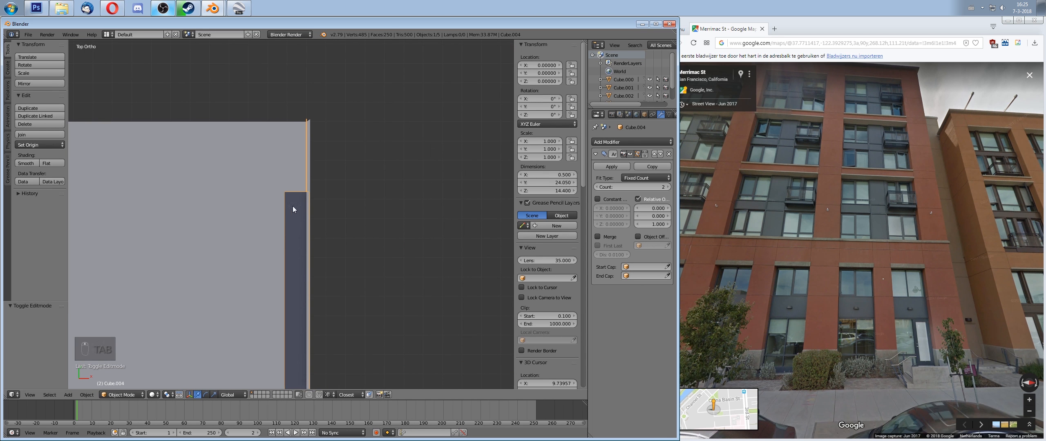
scroll(307, 123, "up", 2)
middle_click_drag(321, 84, 310, 160, "shift")
scroll(312, 163, "up", 2)
key("Tab")
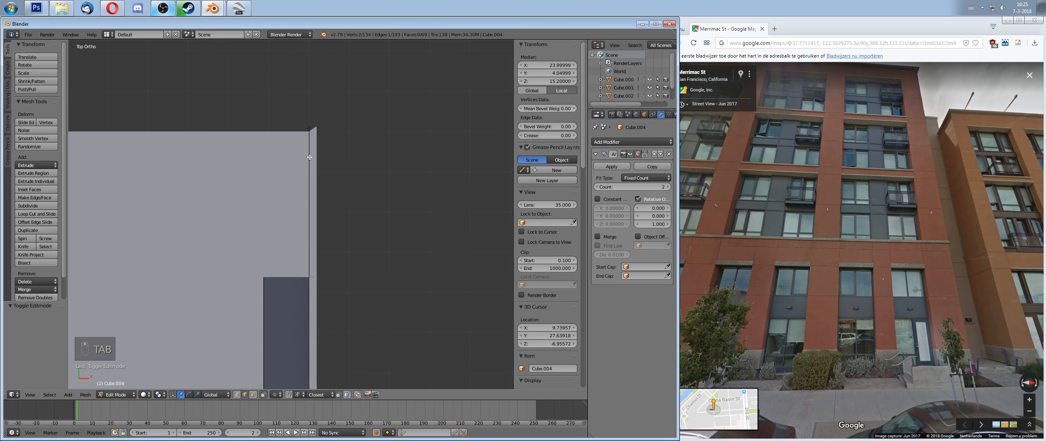
scroll(310, 164, "down", 6)
middle_click_drag(282, 309, 287, 262, "shift")
scroll(294, 249, "up", 9)
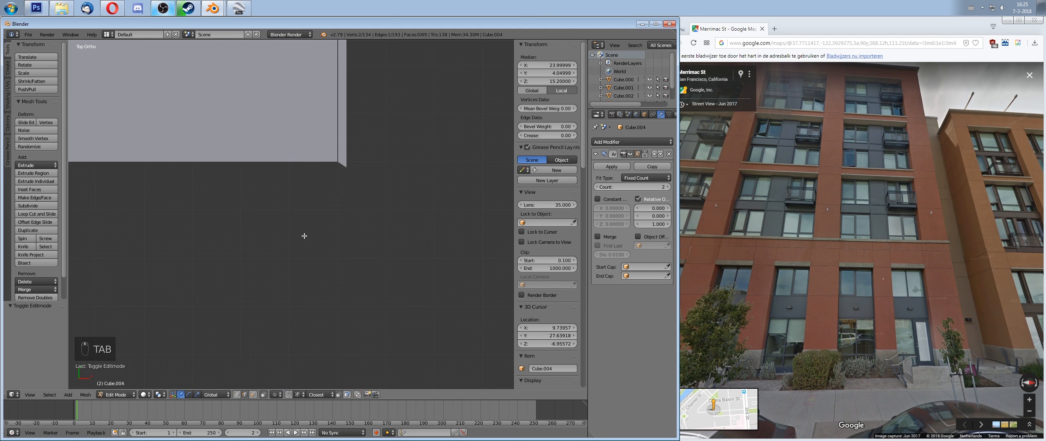
Step: Leave mesh editing and check the stacked facade in wireframe and textured shading, including from the front
key("Tab")
middle_click_drag(417, 337, 347, 280)
key("z")
middle_click_drag(324, 376, 350, 279)
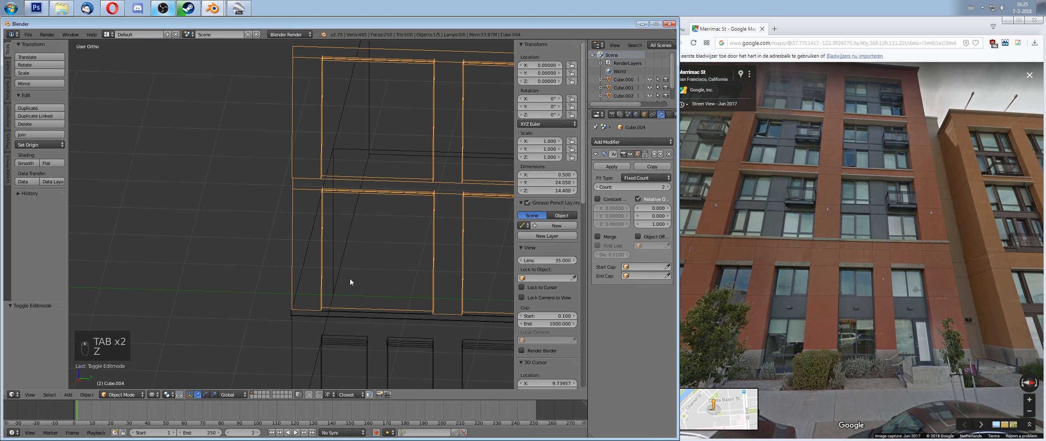
left_click(152, 394)
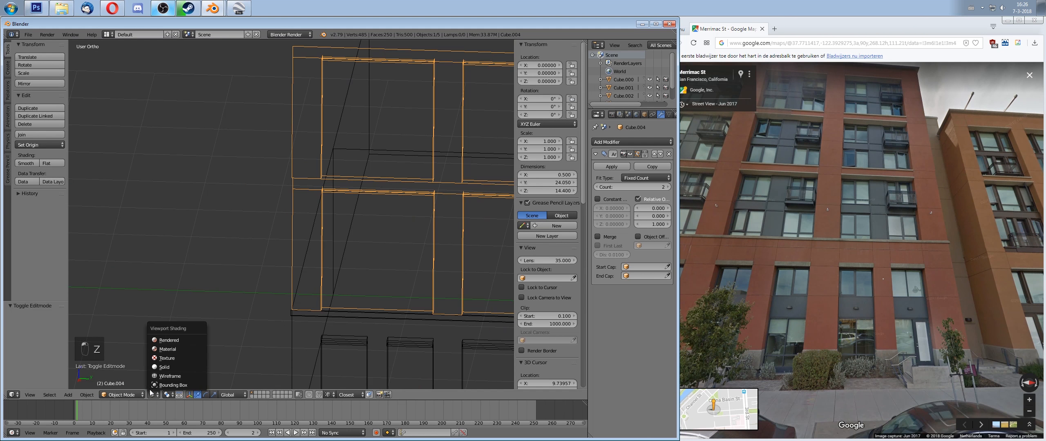
left_click(161, 366)
scroll(407, 293, "down", 2)
mouse_move(407, 294)
middle_mouse_down()
mouse_move(373, 291)
mouse_move(396, 284)
mouse_move(390, 273)
mouse_move(389, 304)
middle_mouse_up()
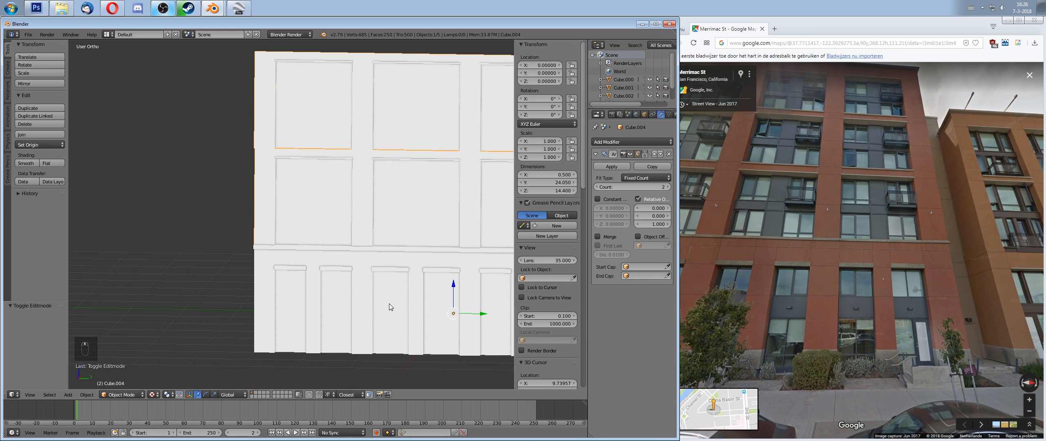
key("KP_1")
key("KP_1")
key("z")
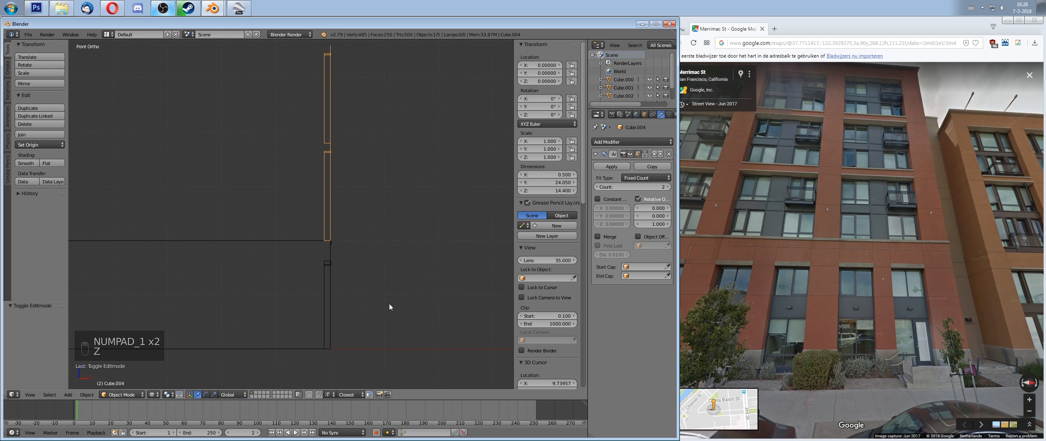
key("z")
Step: Reopen the facade mesh, select the edges at the corner pillar's middle division and move them by -0.025 along Y
middle_click_drag(389, 304, 263, 252)
scroll(320, 286, "up", 3)
scroll(275, 267, "down", 3)
scroll(285, 210, "up", 4)
right_click(223, 180)
key("Tab")
middle_click_drag(223, 181, 256, 255)
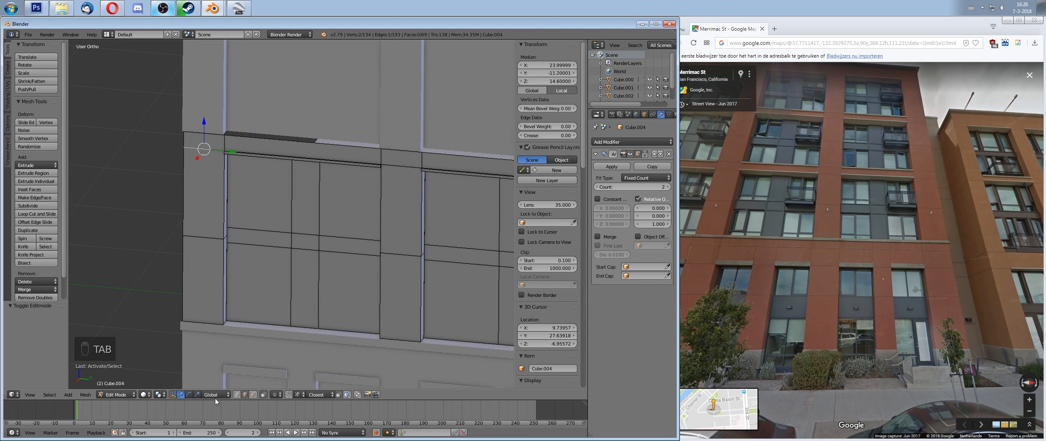
middle_click_drag(184, 287, 163, 282)
scroll(245, 294, "down", 2)
middle_click_drag(311, 306, 297, 264)
scroll(324, 309, "up", 3)
right_click(302, 180, "alt+shift")
scroll(336, 288, "up", 3)
middle_click_drag(245, 298, 281, 331)
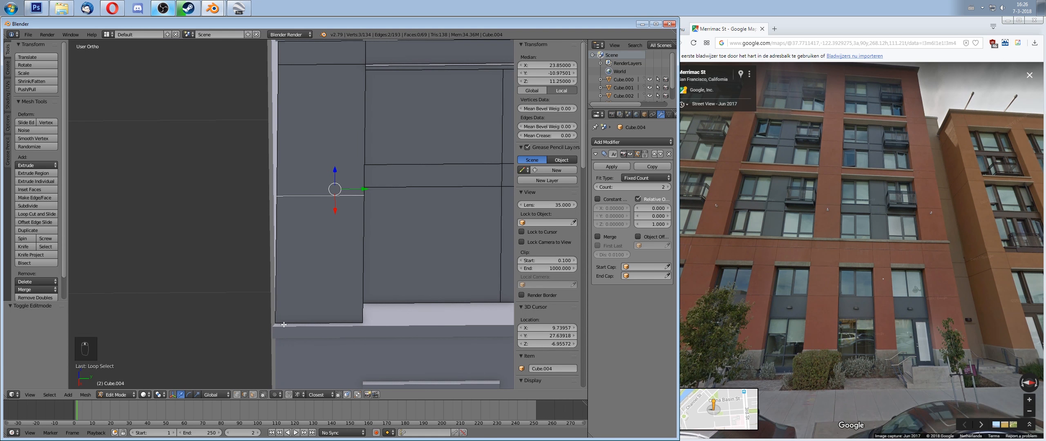
key("g")
key("y")
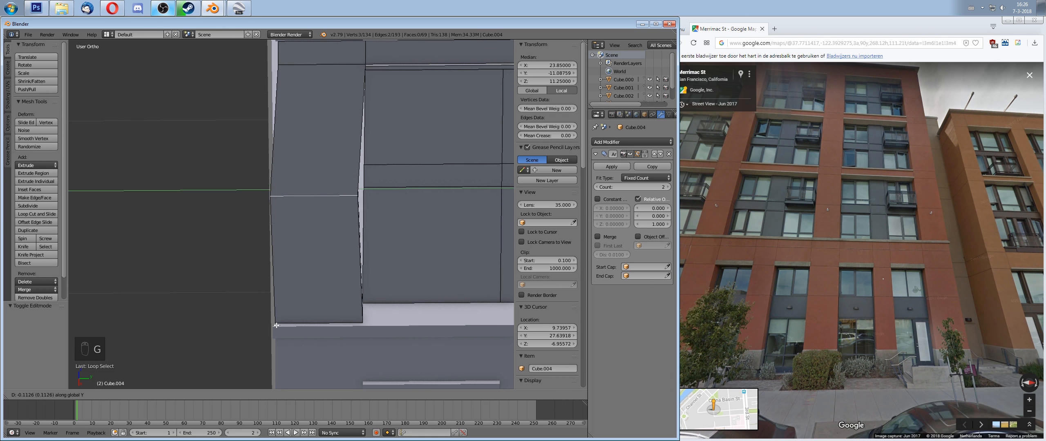
left_click(267, 318)
Step: Loop-select the horizontal edges along the underside of the top band and move them by -0.050 along Y
scroll(285, 225, "down", 4)
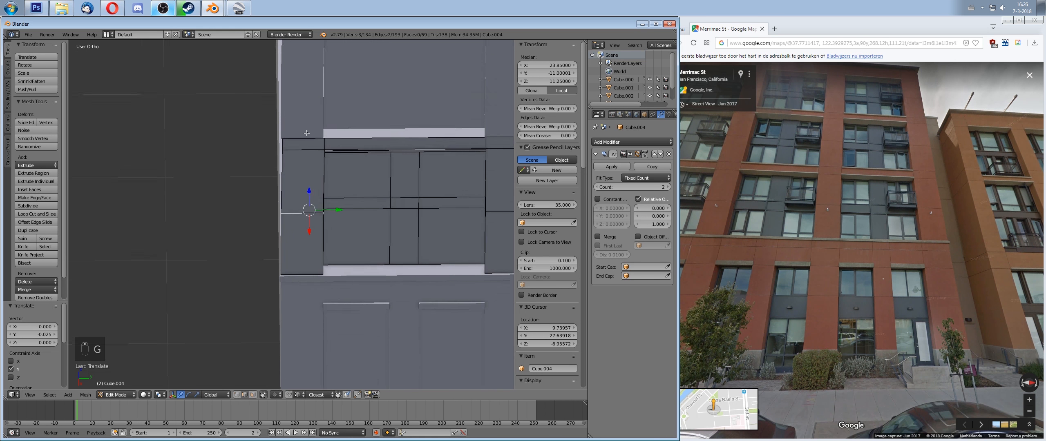
scroll(310, 146, "up", 3)
middle_click_drag(311, 180, 273, 221)
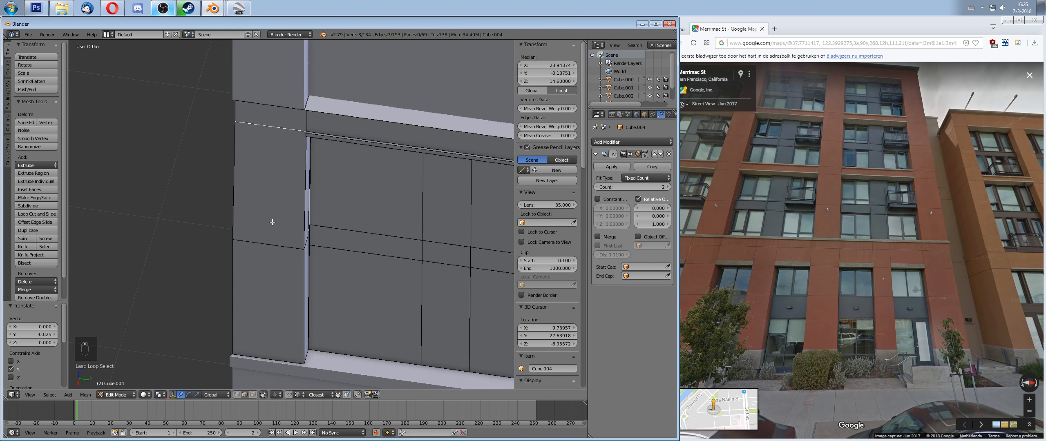
key("g")
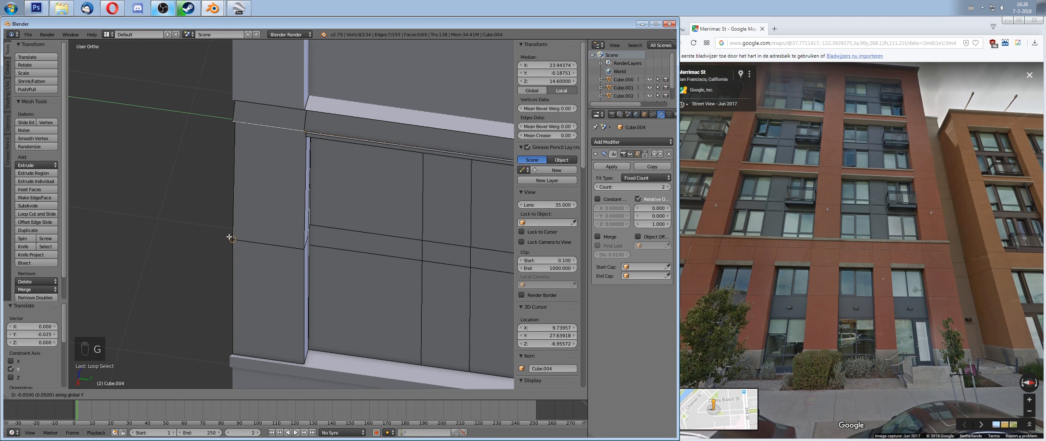
left_click(233, 237)
Step: Move the lower and upper edges of the top band at the corner pillar by -0.050 along Y
key("z")
right_click(269, 124)
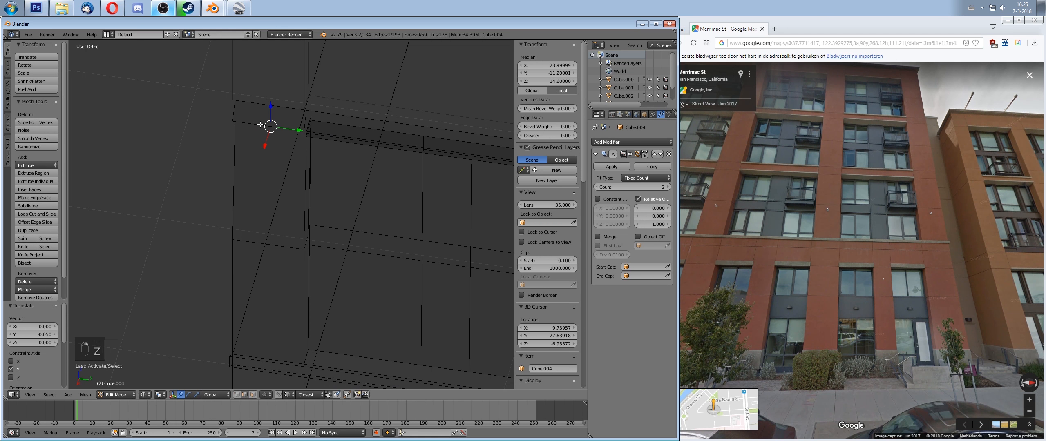
key("z")
key("g")
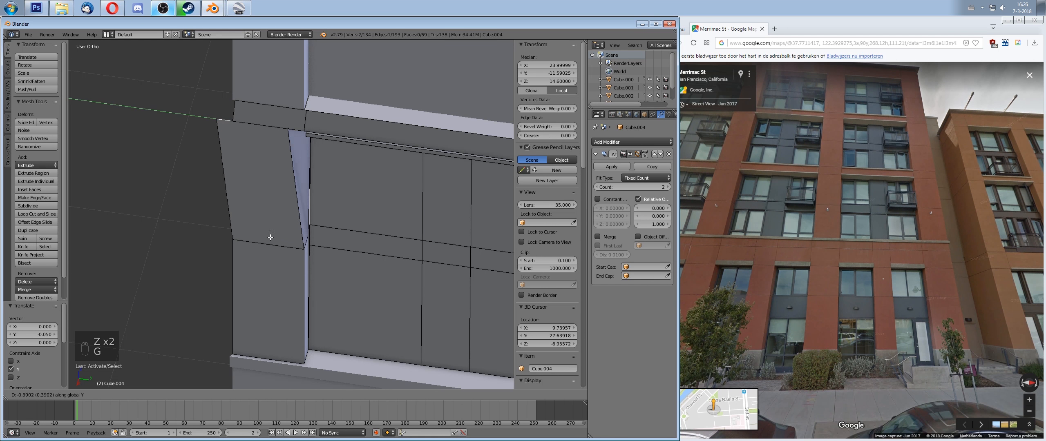
left_click(238, 243)
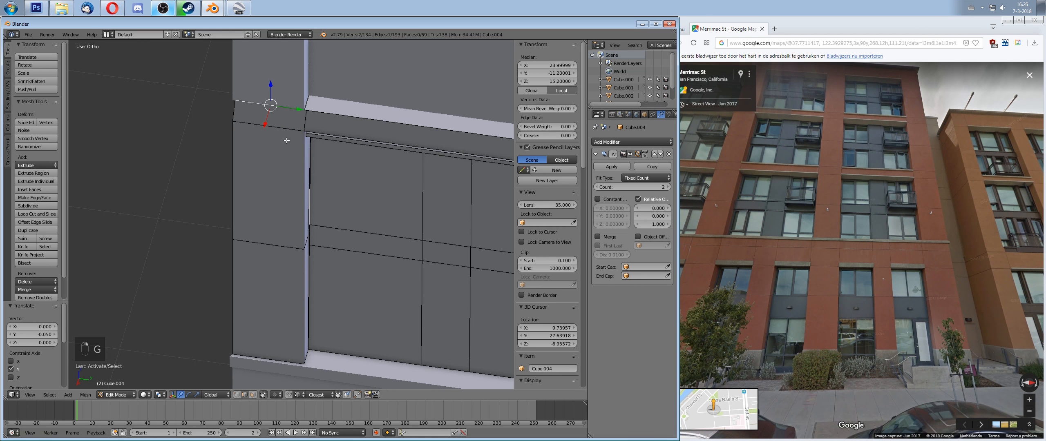
key("g")
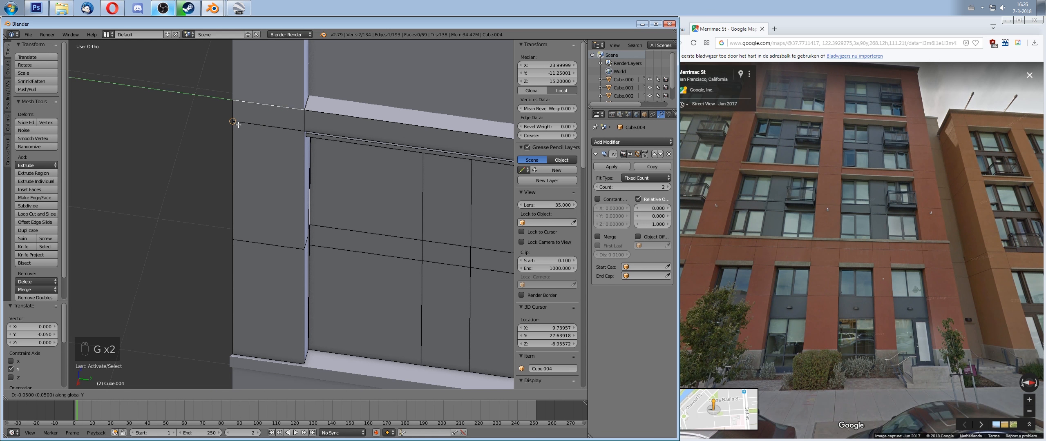
left_click(238, 124)
Step: Undo the recent individual edge moves on the corner pillar and the top band
scroll(303, 203, "down", 3)
middle_click_drag(303, 203, 345, 243)
key("ctrl+z")
key("ctrl+z")
key("ctrl+z")
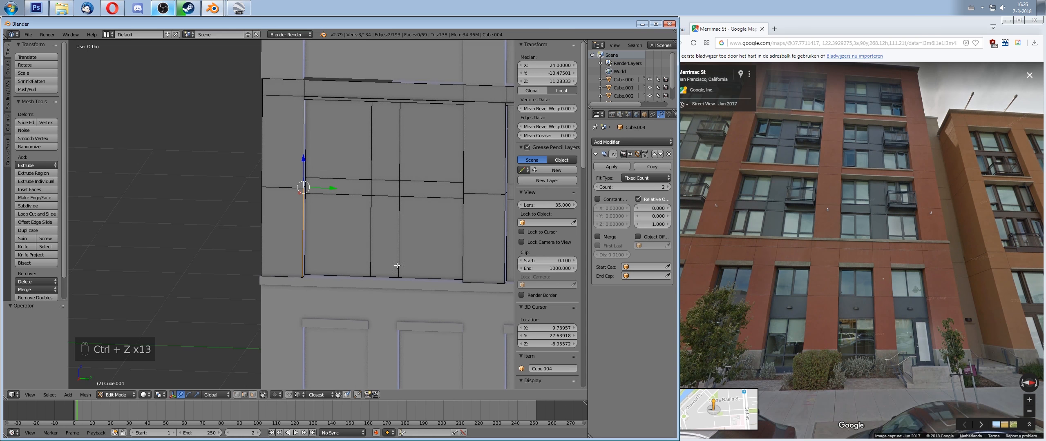
Step: In the right-side wireframe view, border-select the lower middle division edges of all recessed window bays and move them by -0.022 along Y
key("a")
key("KP_1")
key("KP_3")
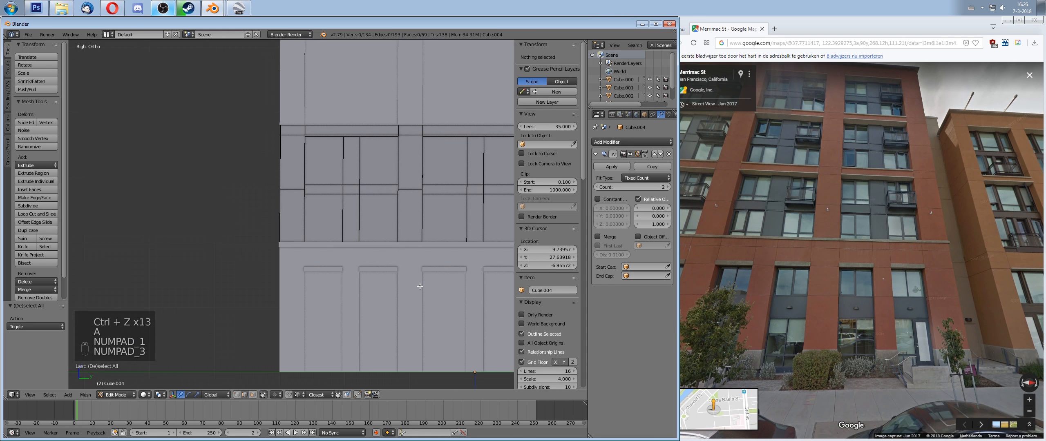
key("z")
middle_click_drag(445, 283, 343, 276, "shift")
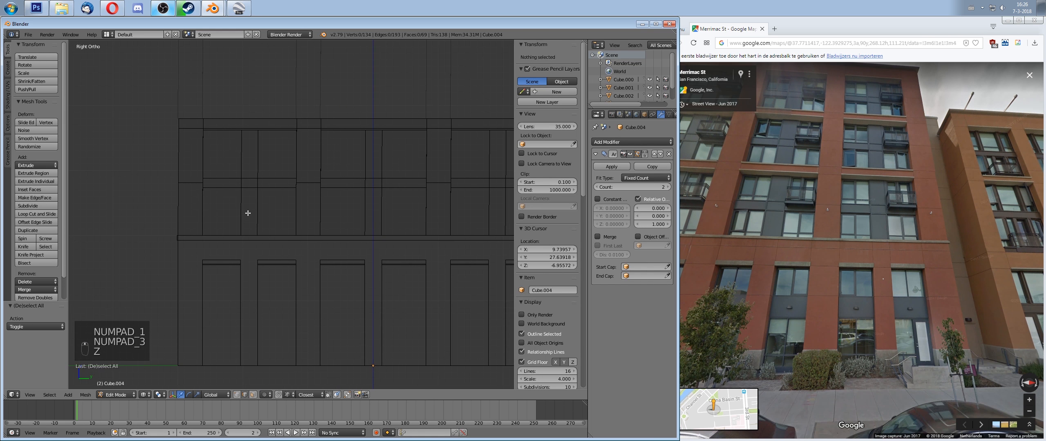
middle_click_drag(248, 213, 218, 227, "shift")
scroll(229, 219, "down", 1)
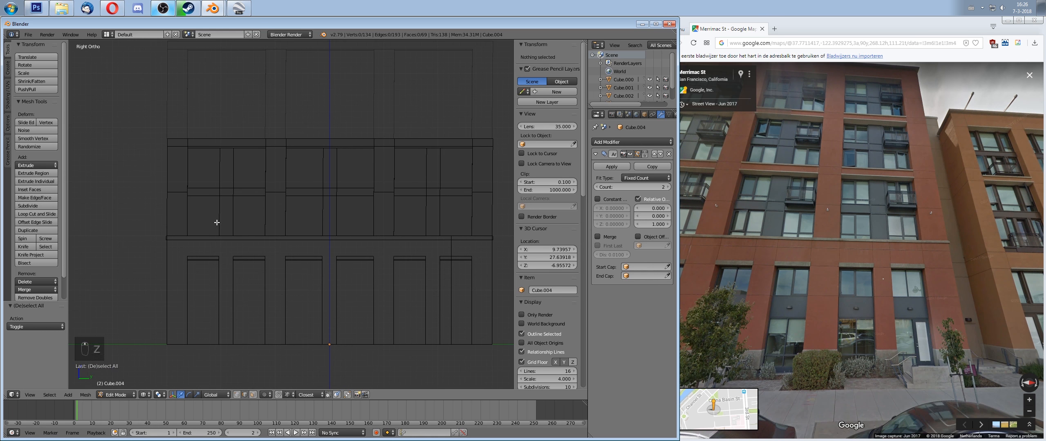
key("b")
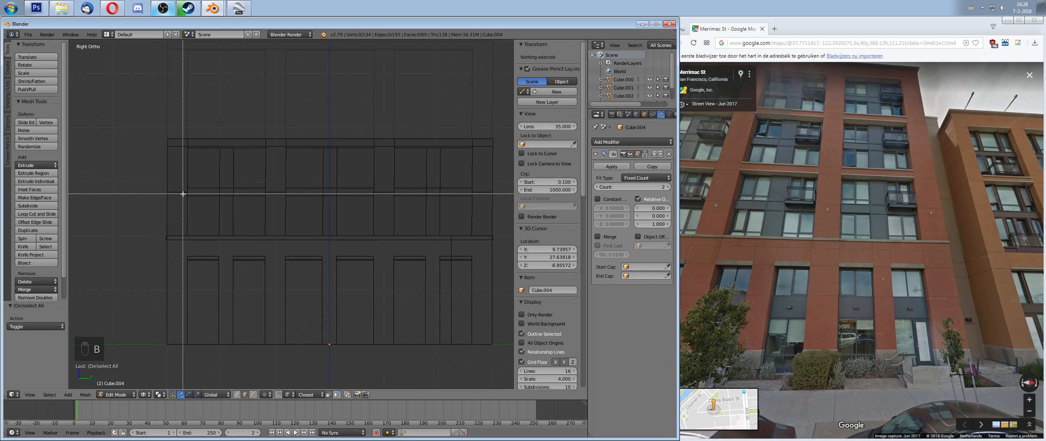
left_click_drag(462, 198, 487, 200)
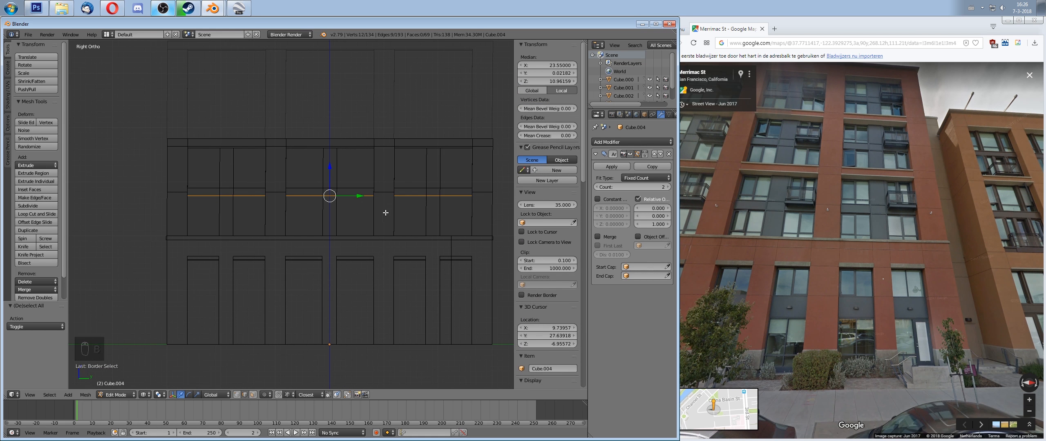
key("g")
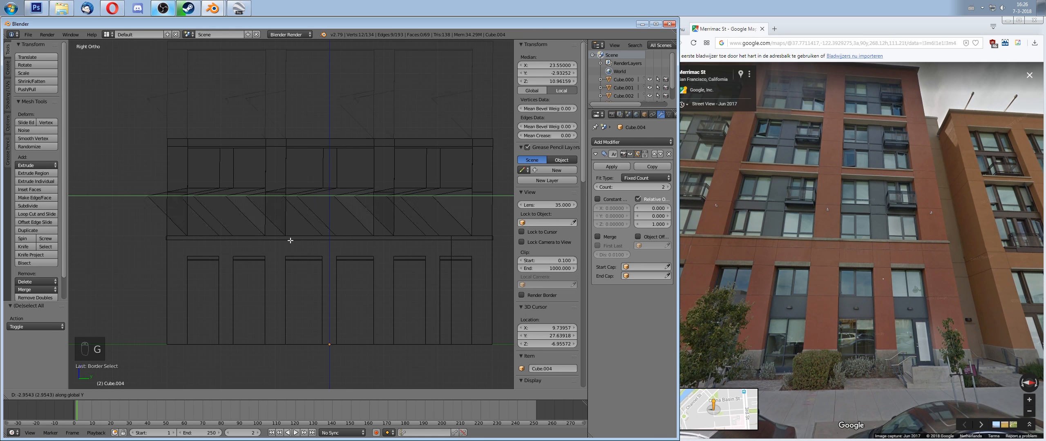
left_click(182, 228)
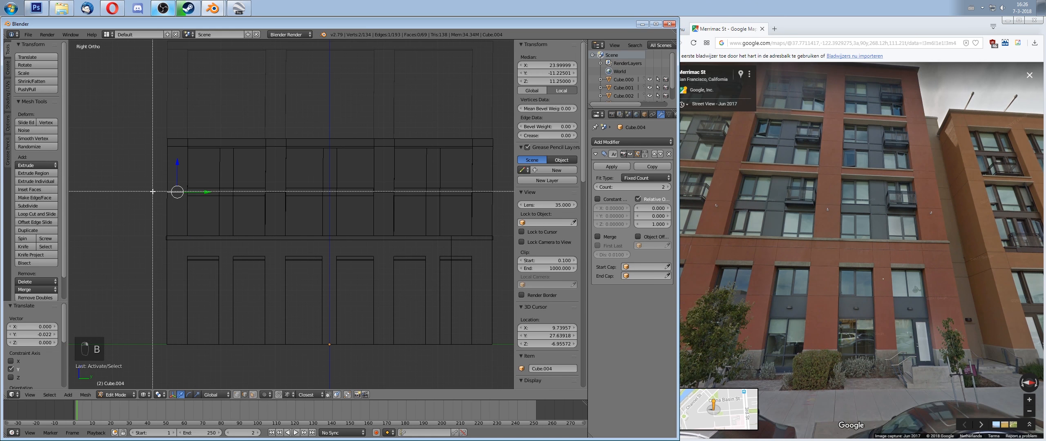
Step: Border-select the middle division edges of all the pillars and move them together by -0.025 along Y
left_click_drag(518, 195, 511, 194)
key("g")
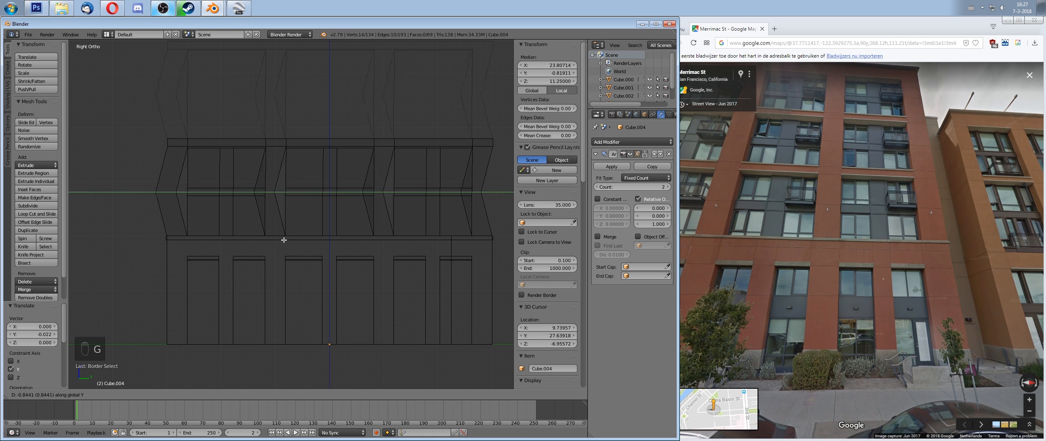
left_click(162, 233)
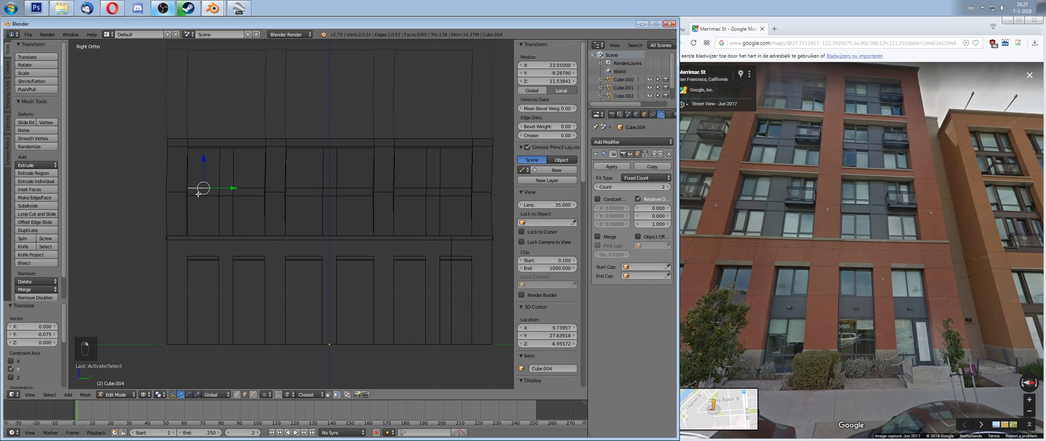
key("b")
key("ctrl+z")
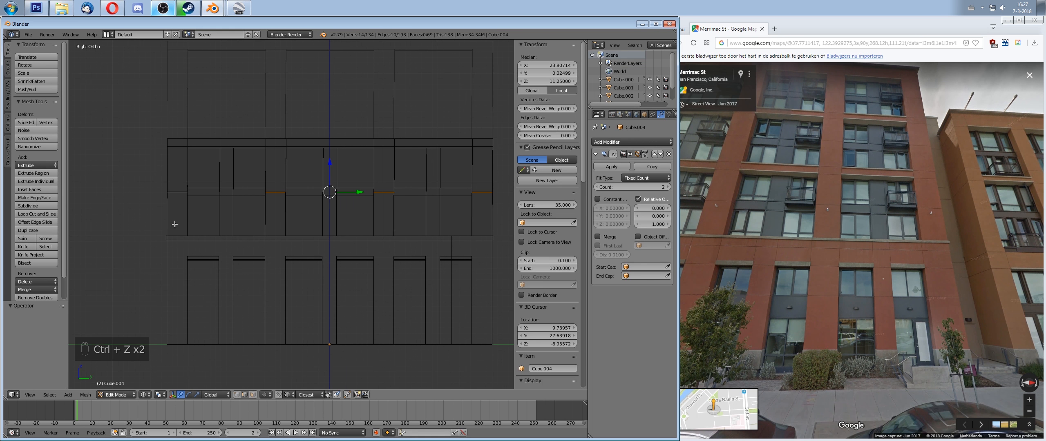
scroll(175, 224, "up", 5)
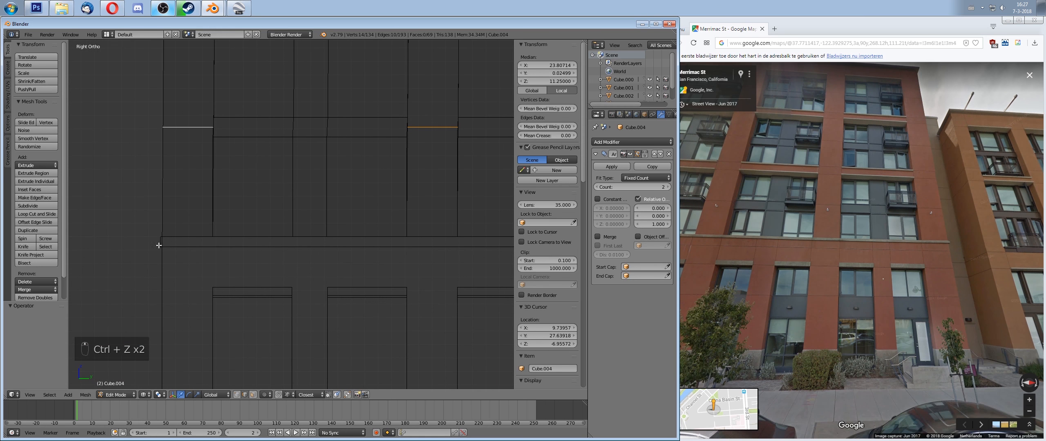
key("g")
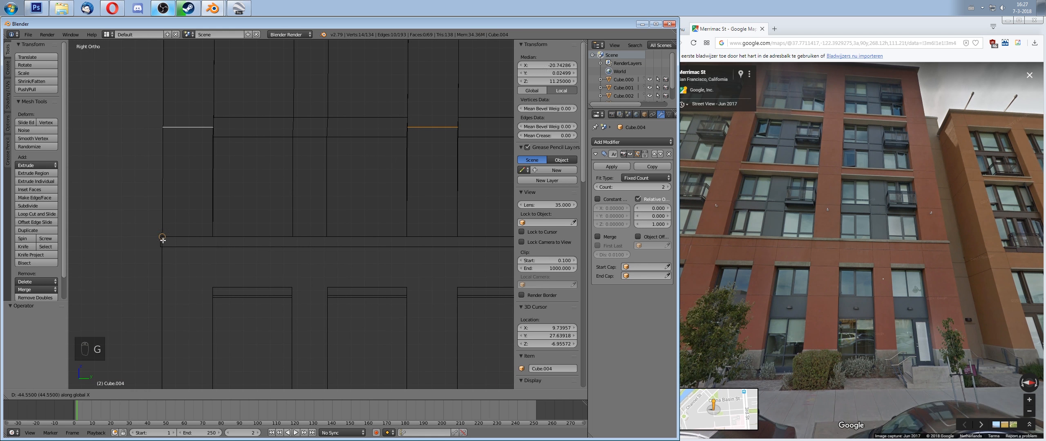
right_click(159, 220)
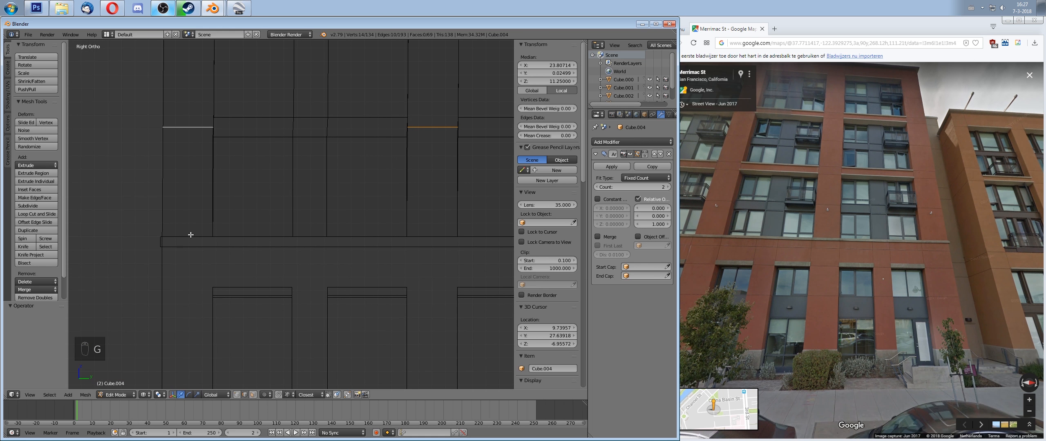
key("g")
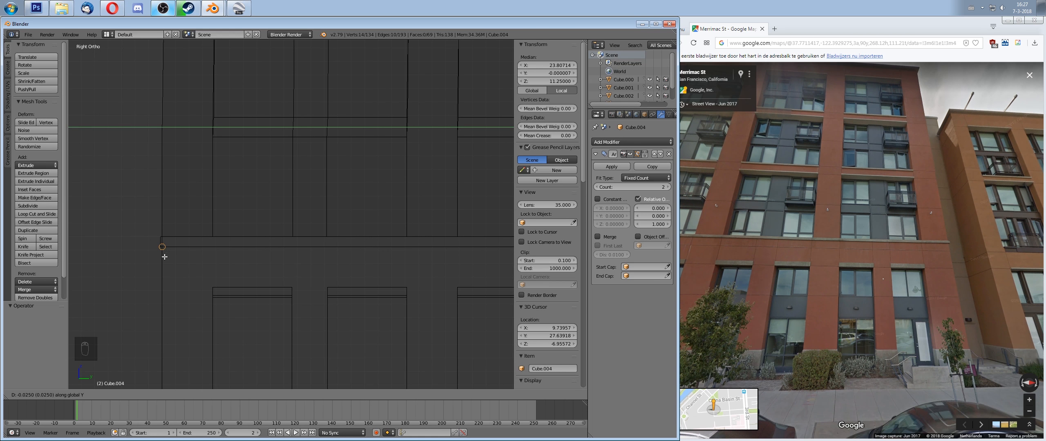
left_click(163, 255)
Step: Border-select the horizontal edges along the underside of the top band across the whole facade and move them by -0.050 along Y
scroll(329, 184, "down", 4)
middle_click_drag(229, 135, 219, 195, "shift")
scroll(212, 188, "down", 2)
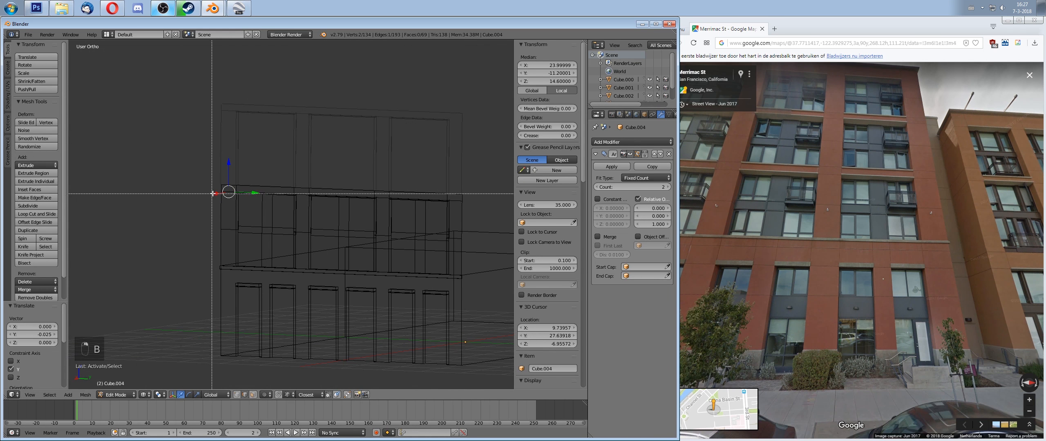
key("b")
key("KP_3")
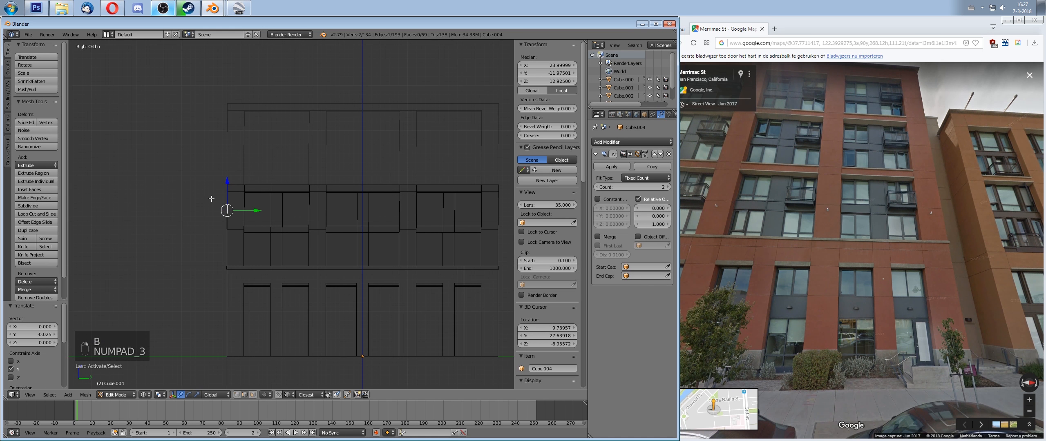
key("b")
left_click_drag(219, 189, 510, 200)
scroll(276, 201, "up", 6)
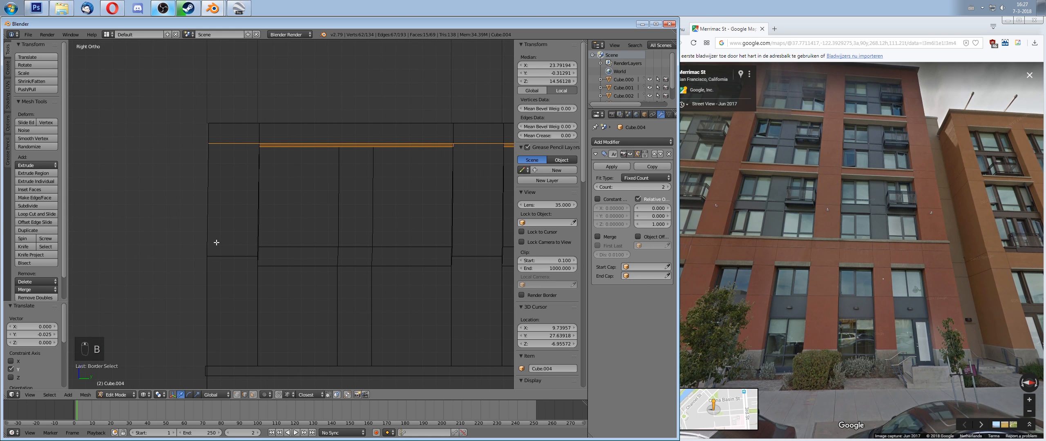
key("g")
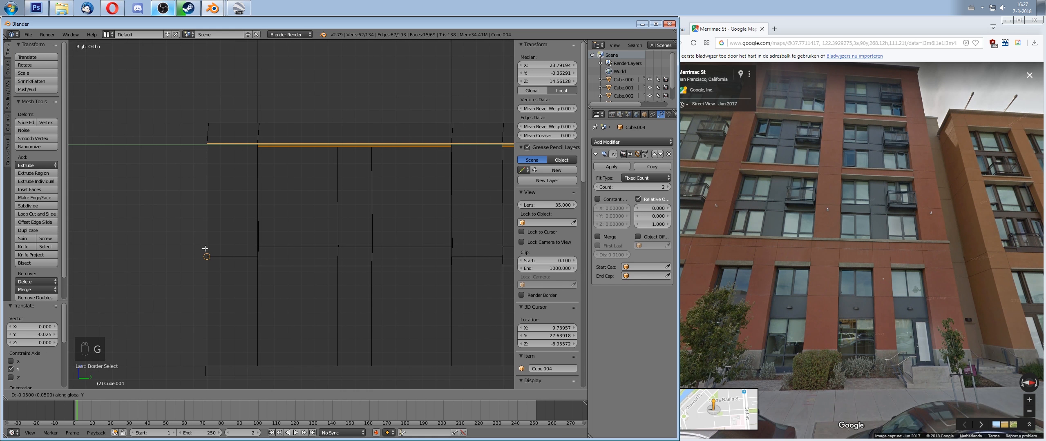
left_click(206, 248)
Step: Border-select the top band's upper edges across the full facade width and move them by -0.050 along Y
scroll(213, 251, "down", 3)
scroll(214, 251, "down", 1)
middle_click_drag(266, 172, 196, 196, "shift")
right_click(197, 196)
scroll(208, 198, "down", 2)
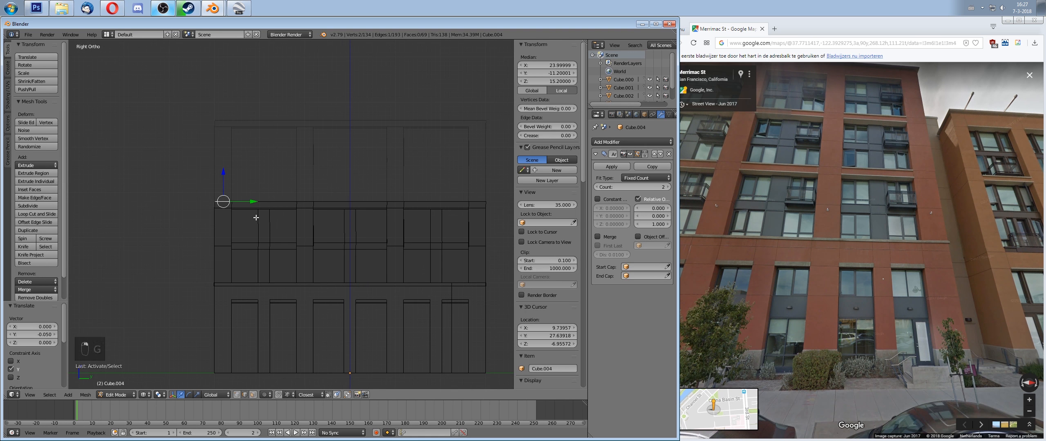
middle_click_drag(262, 217, 243, 224, "shift")
key("b")
left_click_drag(200, 206, 468, 213)
scroll(236, 202, "up", 5)
key("g")
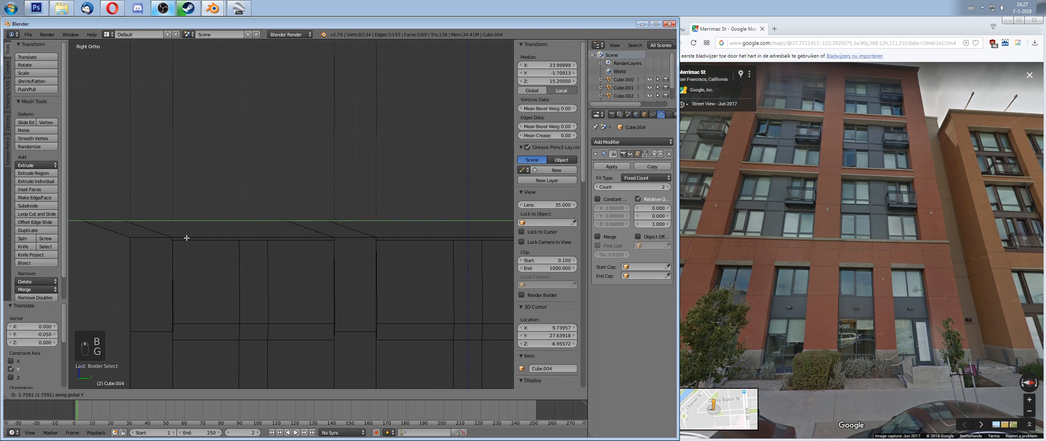
left_click(127, 238)
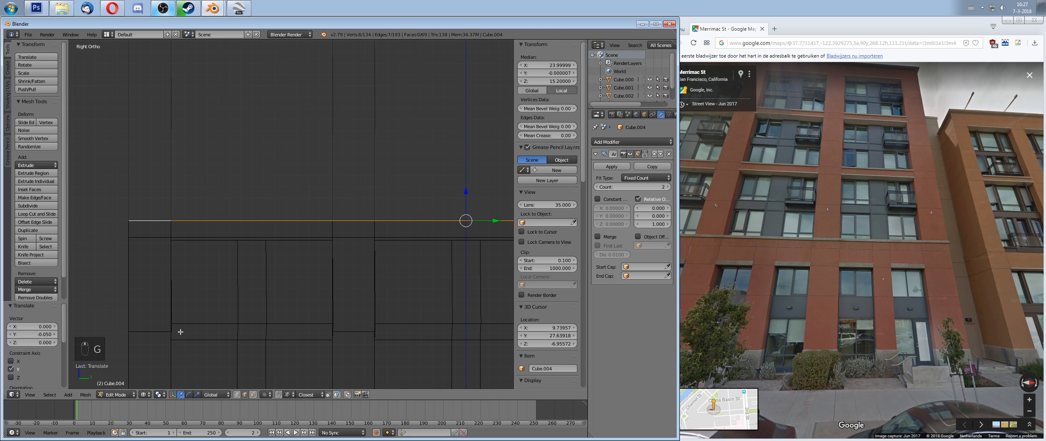
Step: Border-select the upper middle division edges of the first window bay and move them by -0.028 along Y to meet the pillar edge
middle_click_drag(180, 332, 177, 314, "shift")
right_click(197, 309)
scroll(257, 308, "down", 1)
scroll(253, 310, "up", 1)
scroll(252, 310, "up", 2)
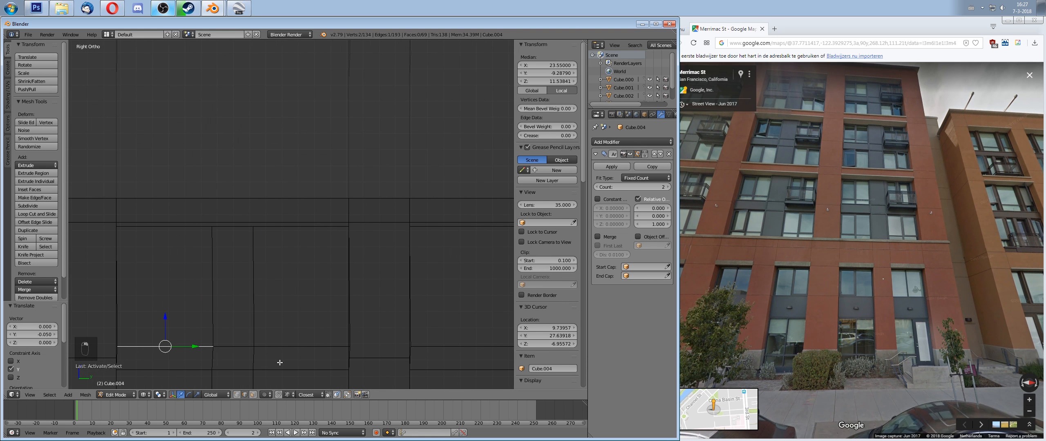
middle_click_drag(280, 360, 285, 325, "shift")
key("n")
middle_click_drag(209, 335, 222, 300, "shift")
key("b")
left_click_drag(132, 287, 445, 301)
key("g")
key("y")
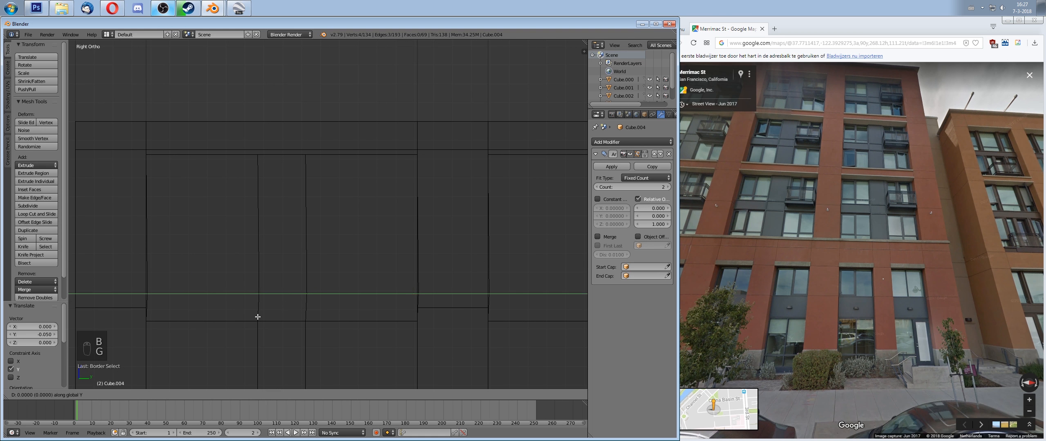
left_click(145, 309)
Step: Border-select the upper middle division edges of the remaining two window bays and move them by -0.028 along Y
scroll(411, 301, "down", 4)
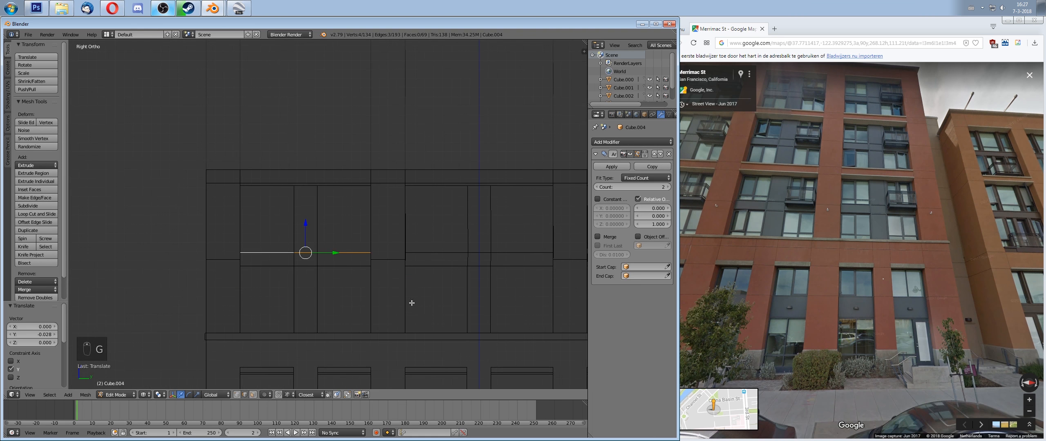
middle_click_drag(412, 301, 306, 299, "shift")
right_click(342, 257)
middle_click_drag(343, 263, 276, 261, "shift")
key("b")
left_click_drag(222, 236, 561, 249)
scroll(213, 260, "up", 4)
middle_click_drag(146, 303, 213, 272, "shift")
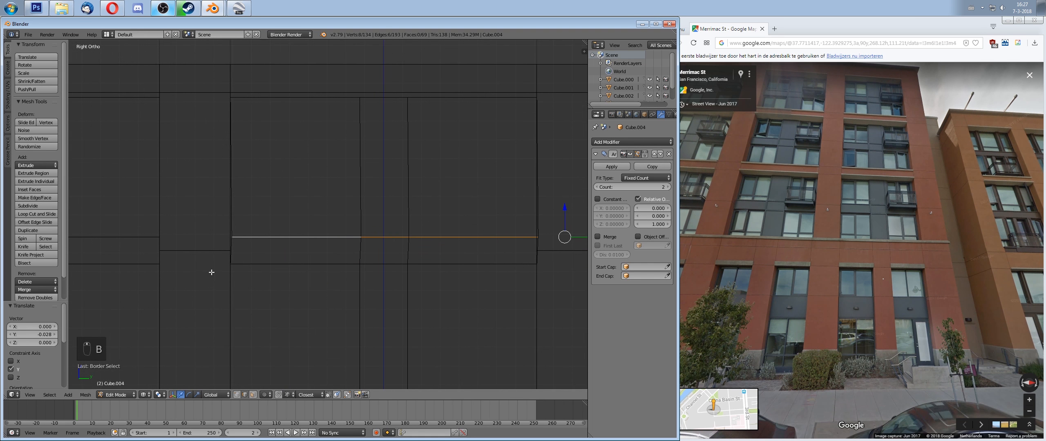
key("g")
key("y")
left_click(230, 254)
Step: Clear the selection and examine the realigned facade edges against the building body in wireframe and solid shading from several angles
scroll(367, 297, "down", 6)
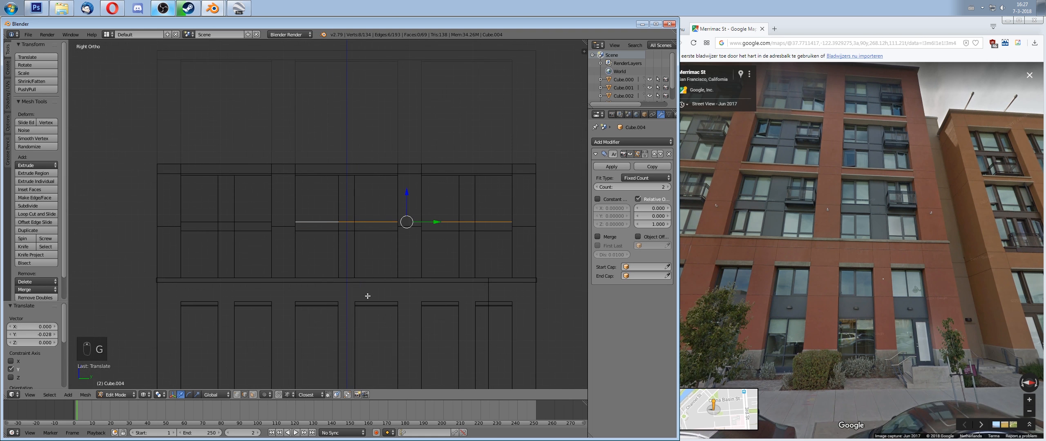
middle_click_drag(404, 269, 338, 279, "shift")
scroll(377, 256, "up", 4)
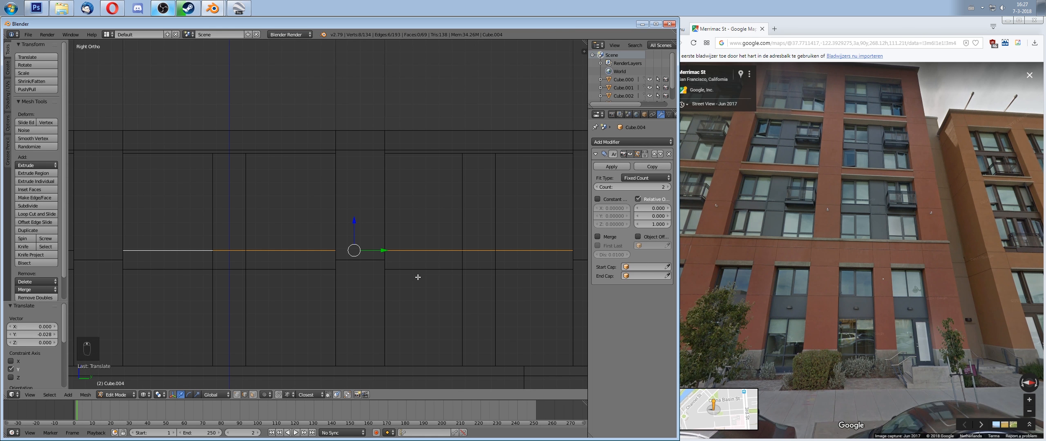
middle_click_drag(418, 277, 457, 273, "shift")
scroll(425, 278, "down", 2)
key("Tab")
middle_click_drag(528, 304, 488, 292)
key("Tab")
key("z")
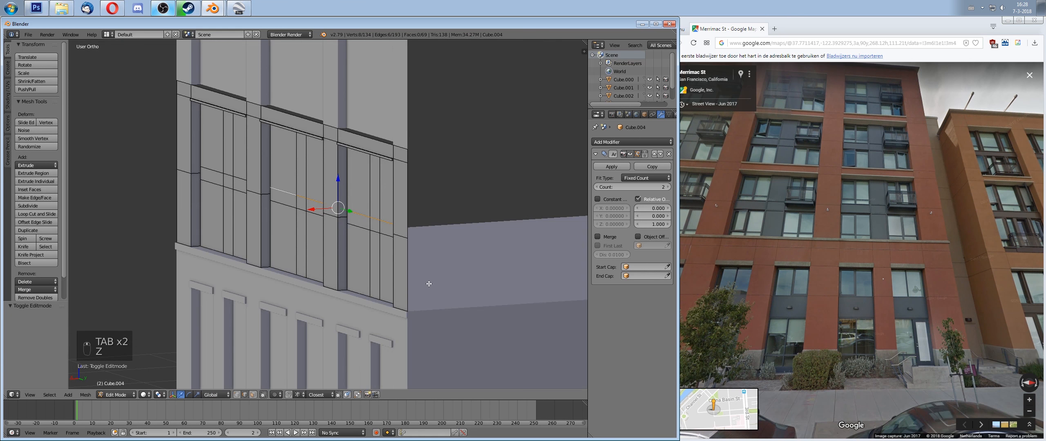
mouse_move(427, 282)
middle_mouse_down()
mouse_move(361, 254)
mouse_move(331, 285)
mouse_move(310, 249)
mouse_move(303, 256)
mouse_move(253, 233)
mouse_move(280, 264)
mouse_move(276, 275)
mouse_move(364, 320)
mouse_move(350, 291)
mouse_move(384, 313)
middle_mouse_up()
key("a")
scroll(332, 285, "up", 3)
scroll(474, 323, "down", 3)
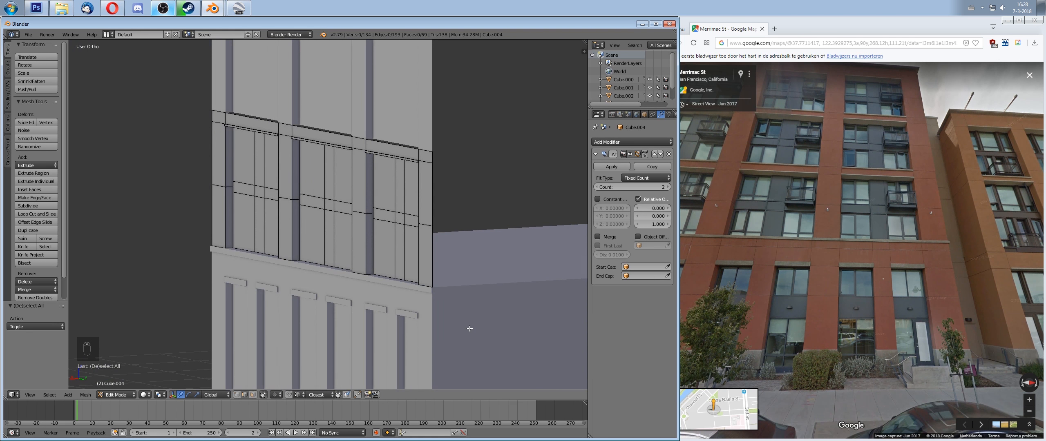
key("z")
key("z")
key("t")
middle_click_drag(497, 280, 362, 270)
key("t")
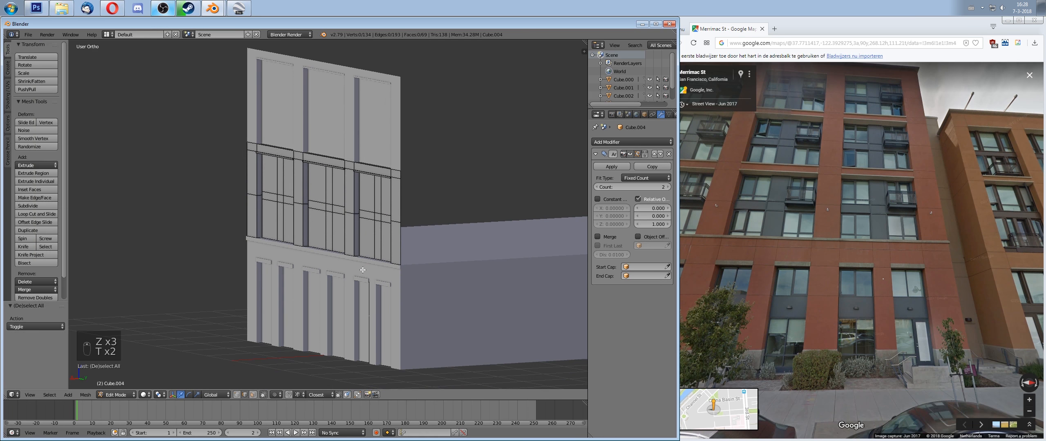
Step: Enable backface culling in the viewport shading and examine the openings along the upper facade's band
key("n")
scroll(539, 347, "down", 10)
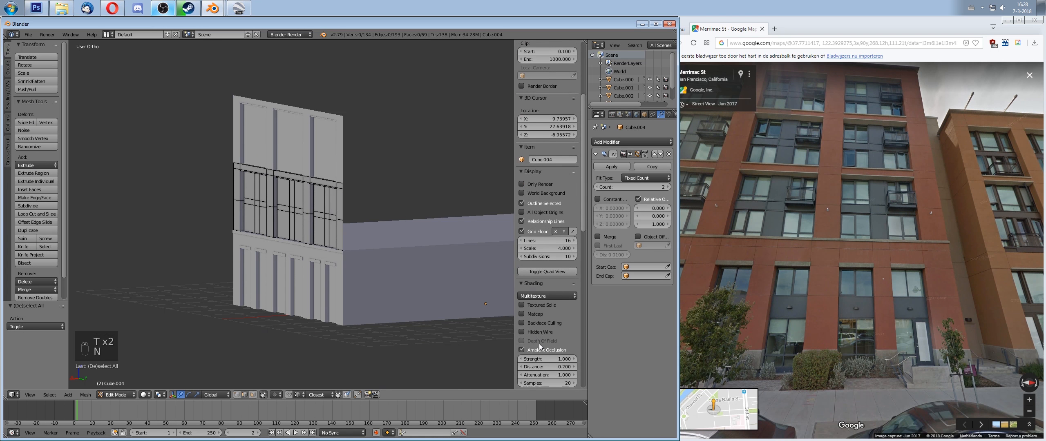
scroll(369, 213, "up", 7)
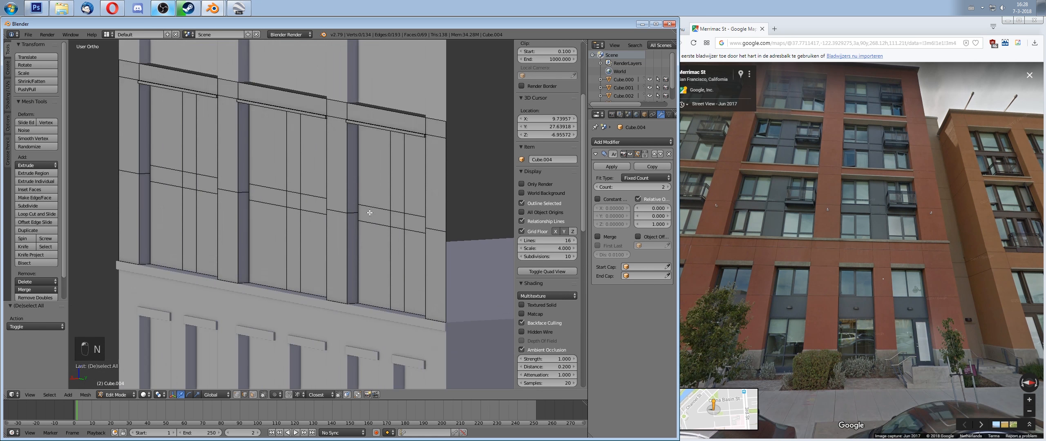
middle_click_drag(369, 213, 362, 268)
scroll(308, 210, "up", 2)
scroll(384, 245, "down", 5)
key("a")
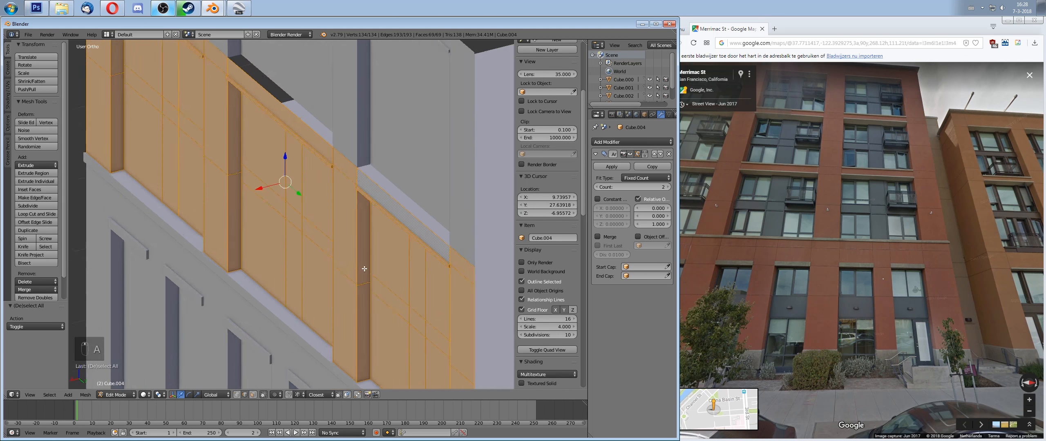
key("Tab")
scroll(404, 204, "up", 4)
middle_click_drag(404, 203, 329, 272)
key("Tab")
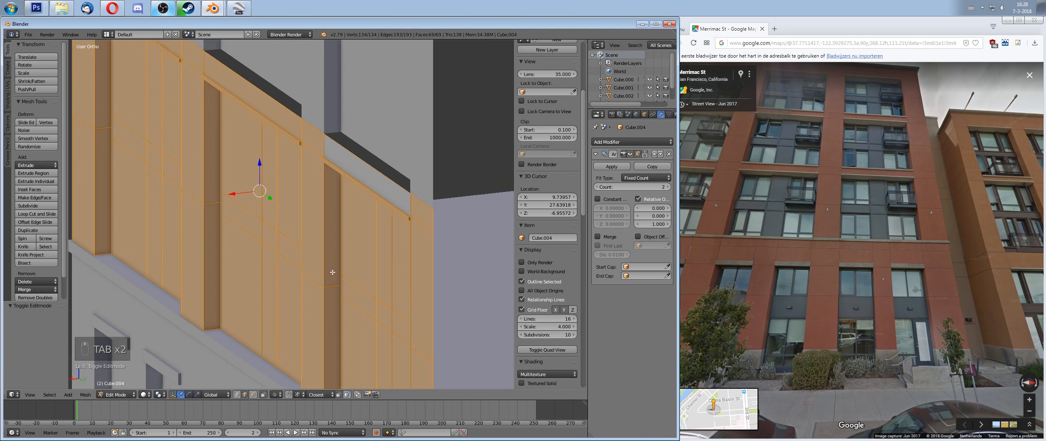
Step: Select the face loops of the narrow trim strips beneath the upper band on all three window bays
scroll(370, 170, "up", 3)
right_click(382, 167)
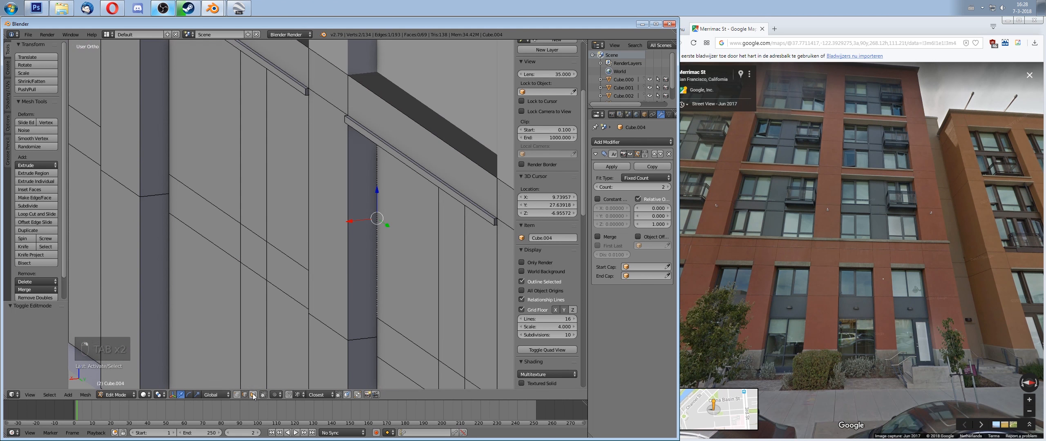
right_click(424, 172, "alt")
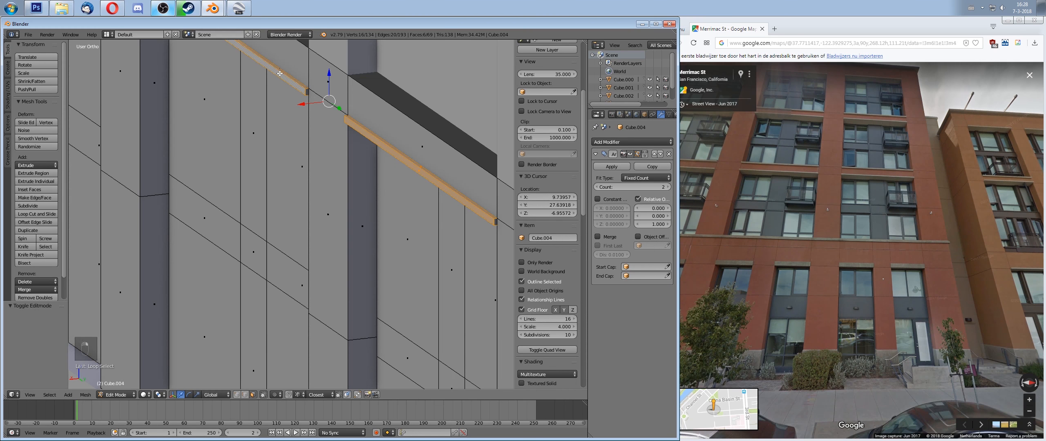
middle_click_drag(279, 73, 288, 126, "shift")
right_click(320, 147, "alt+shift")
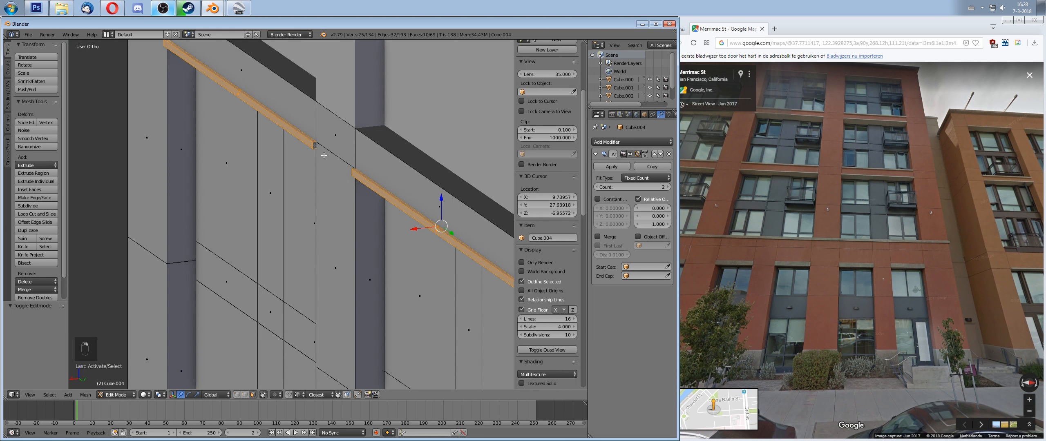
middle_click_drag(407, 277, 305, 207, "shift")
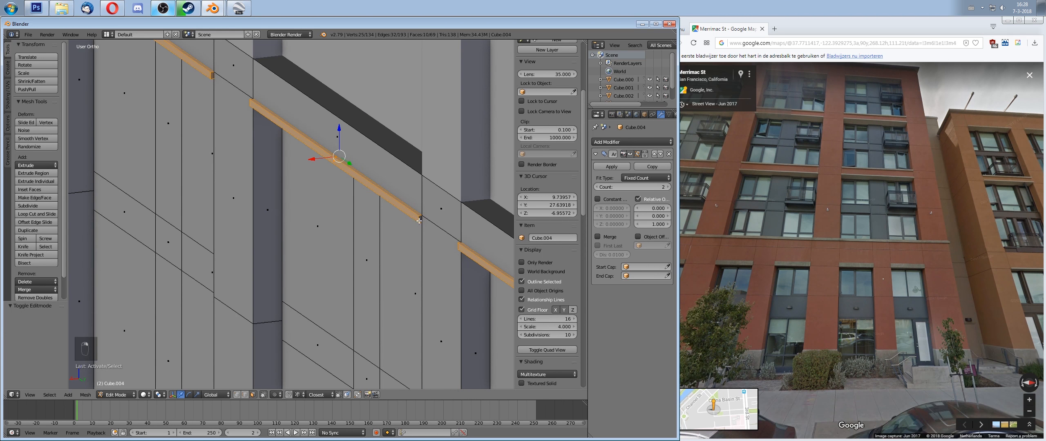
middle_click_drag(464, 290, 323, 224, "shift")
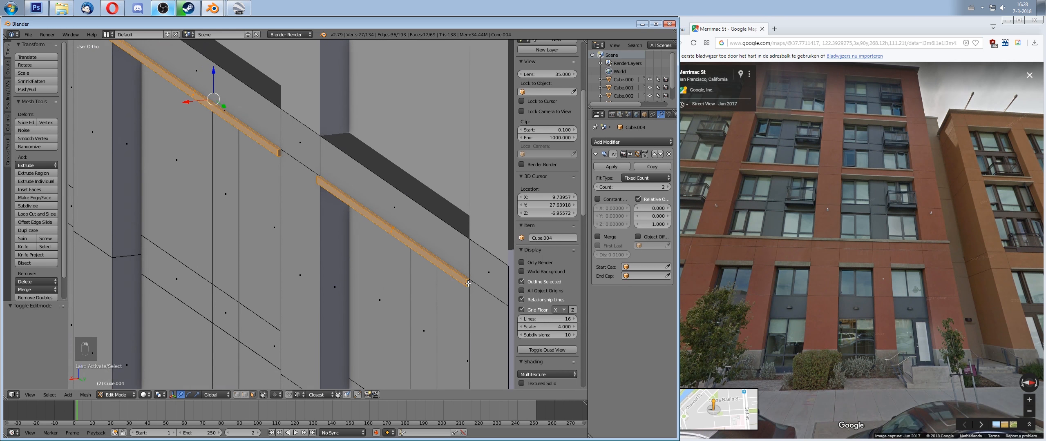
middle_click_drag(469, 284, 238, 201)
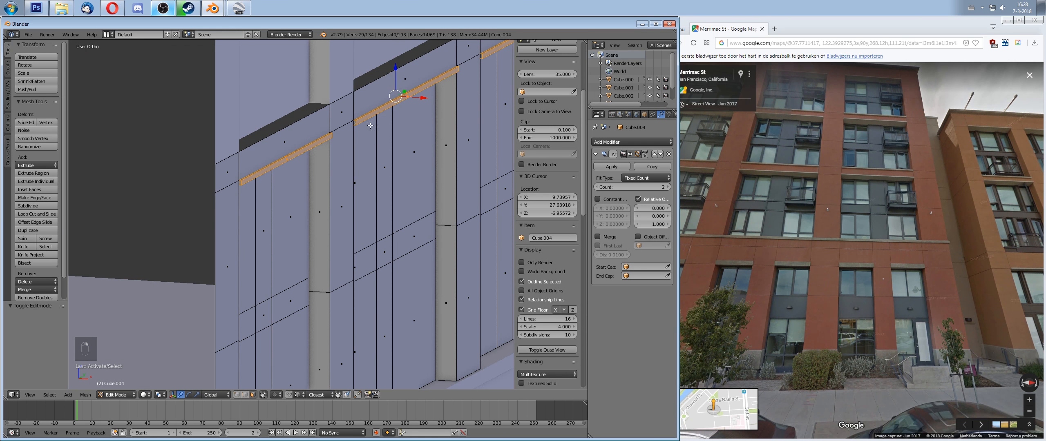
middle_click_drag(370, 125, 313, 222, "shift")
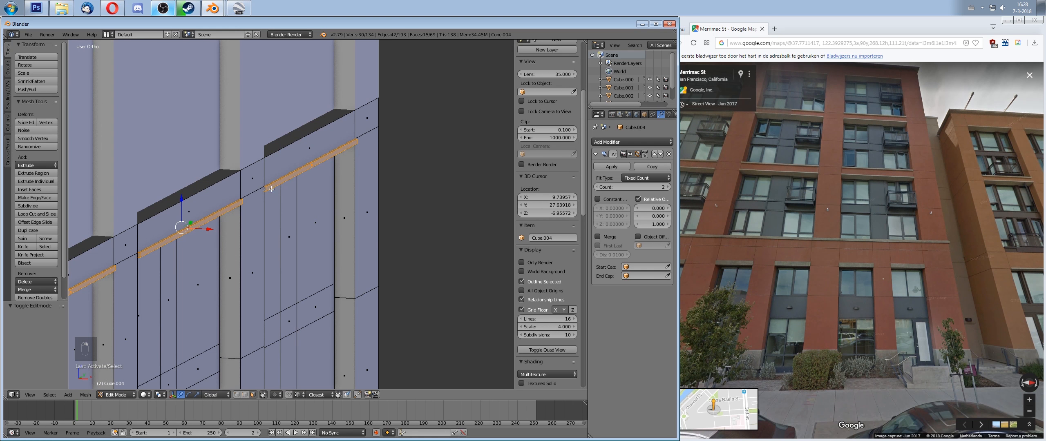
scroll(212, 264, "down", 2)
middle_click_drag(202, 286, 281, 273, "shift")
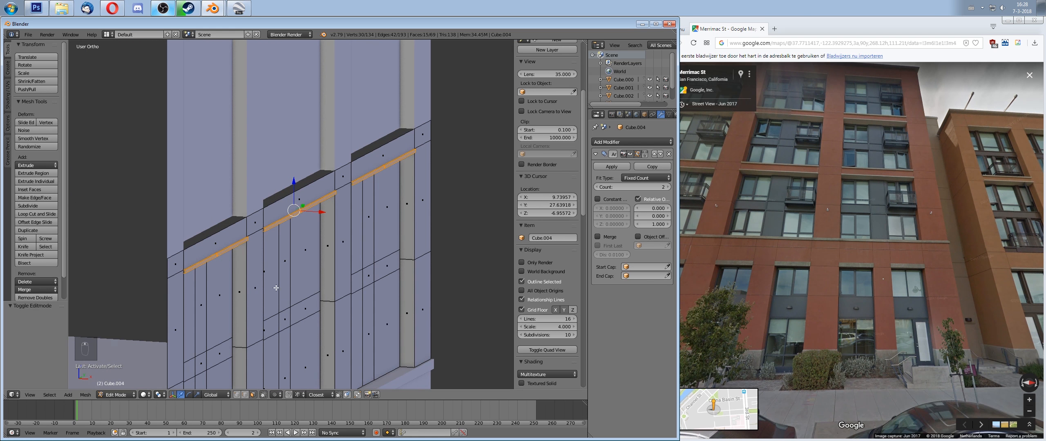
Step: Duplicate the selected trim strip faces in place and separate the copy into its own object
key("shift+d")
key("p")
left_click(307, 280)
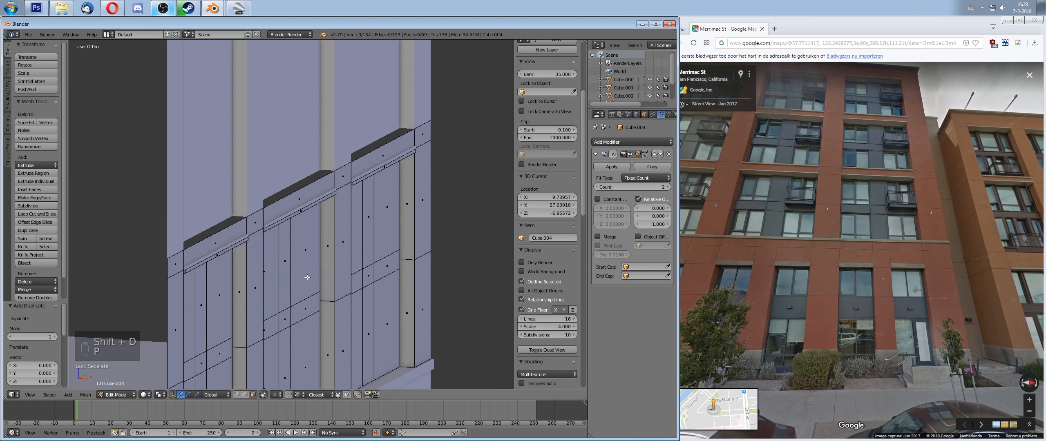
Step: Edit the separated trim strips object with all its faces selected and remove its Array modifier
key("Tab")
key("Tab")
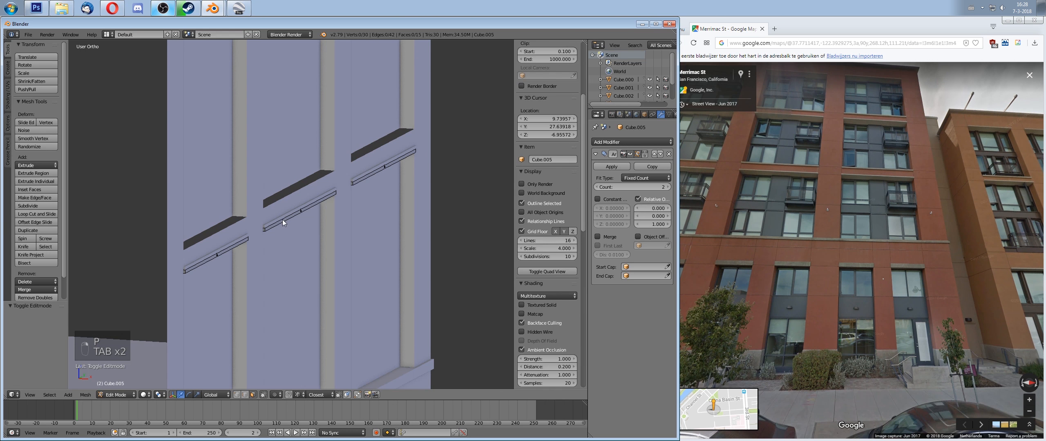
key("Tab")
key("Tab")
scroll(578, 246, "up", 5)
key("a")
key("a")
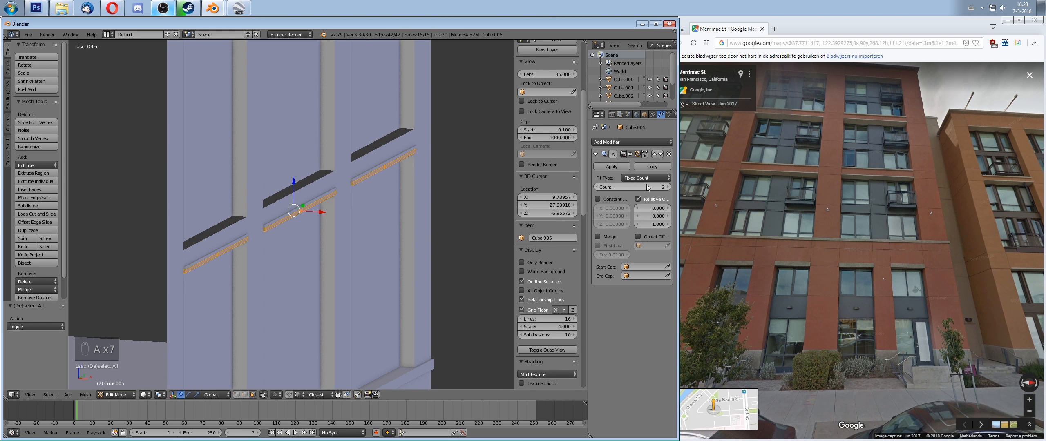
left_click(669, 154)
middle_click_drag(313, 271, 347, 251, "shift")
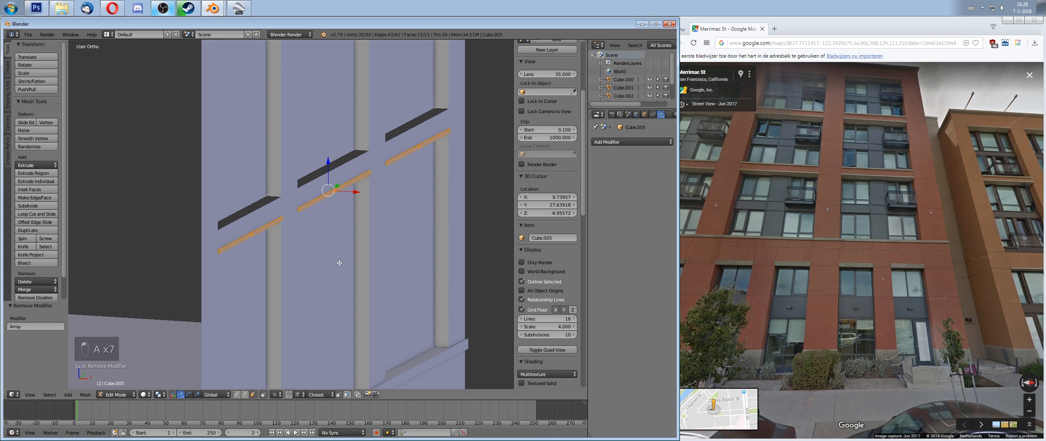
Step: Rotate the separated strips 180° about X and move them up 0.580 along Z onto the open ledges, closing the edit
key("r")
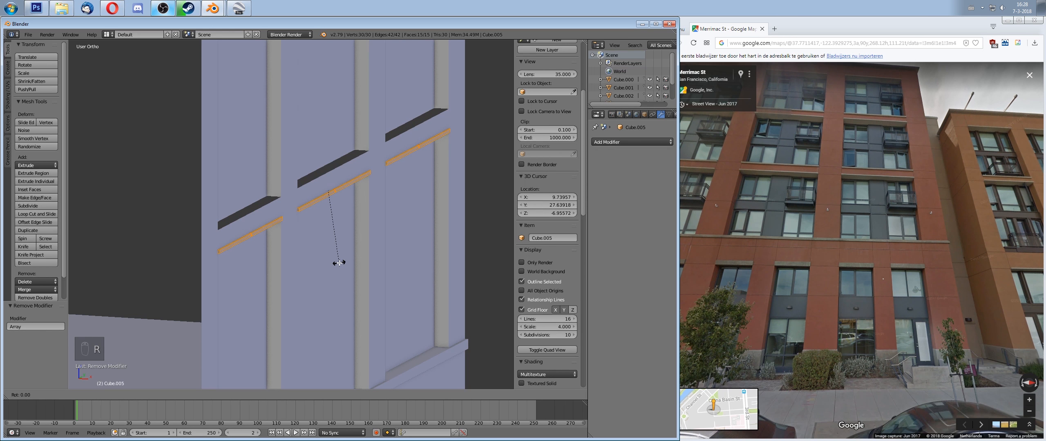
key("Return")
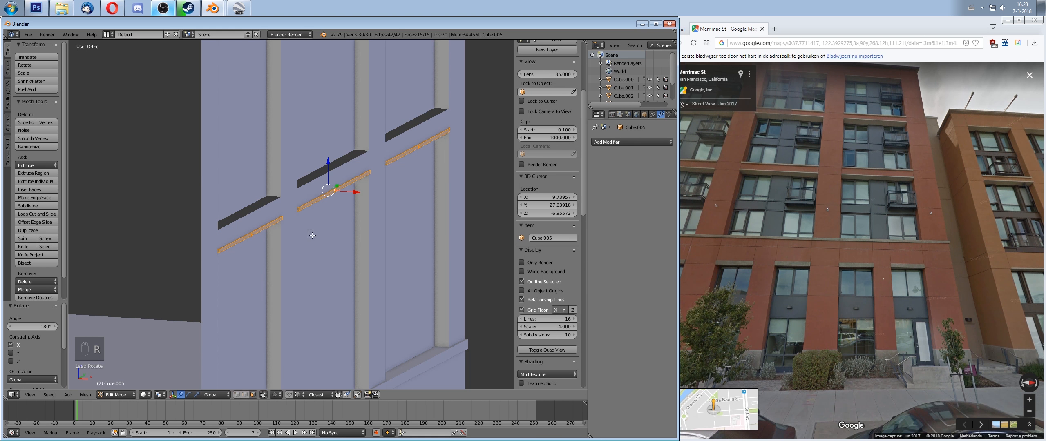
key("g")
left_click(270, 197, "ctrl")
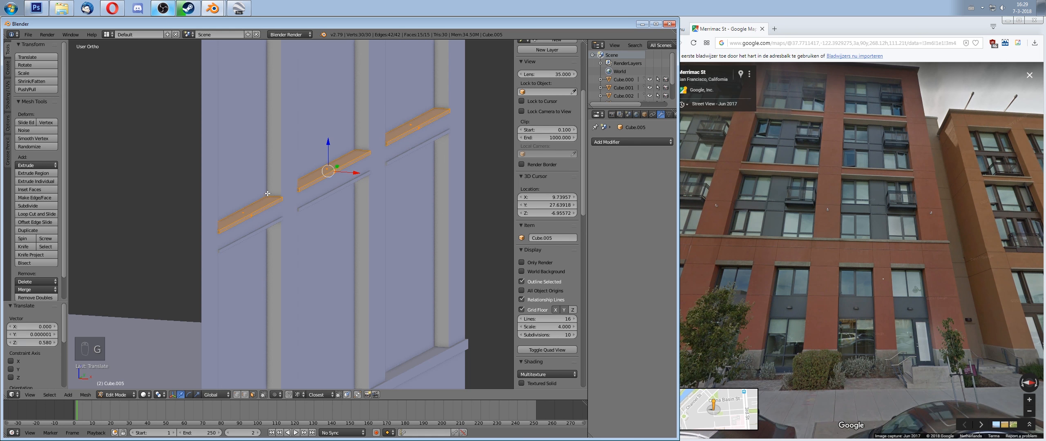
middle_click_drag(299, 260, 359, 320)
key("Tab")
key("a")
key("a")
Step: Check the upper storeys in the Street View reference and set the upper facade's array count to 3
left_click_drag(903, 204, 923, 247)
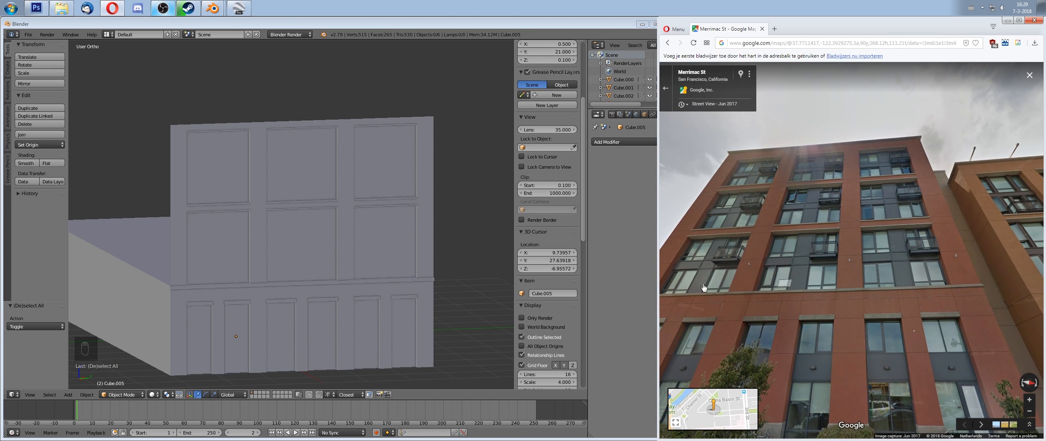
middle_click_drag(368, 350, 439, 241)
right_click(370, 172)
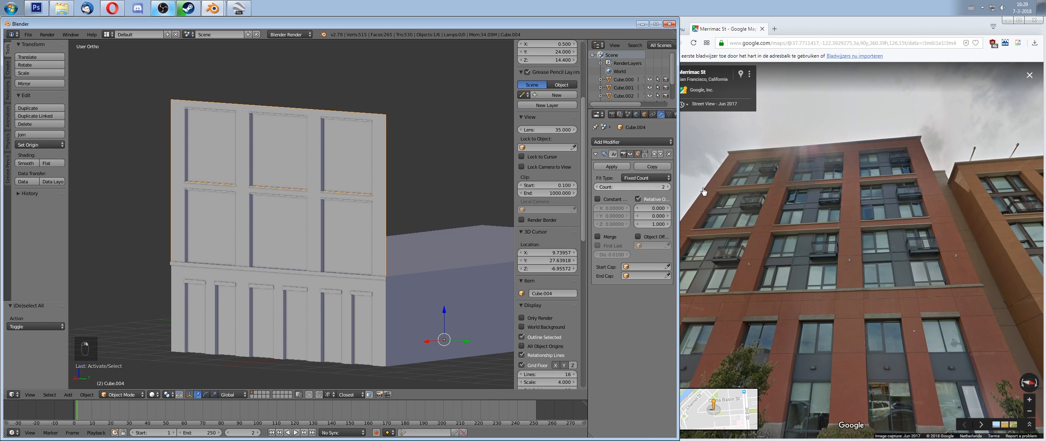
left_click(666, 187)
scroll(353, 209, "down", 4)
middle_click_drag(332, 247, 383, 244)
middle_click_drag(357, 217, 357, 261)
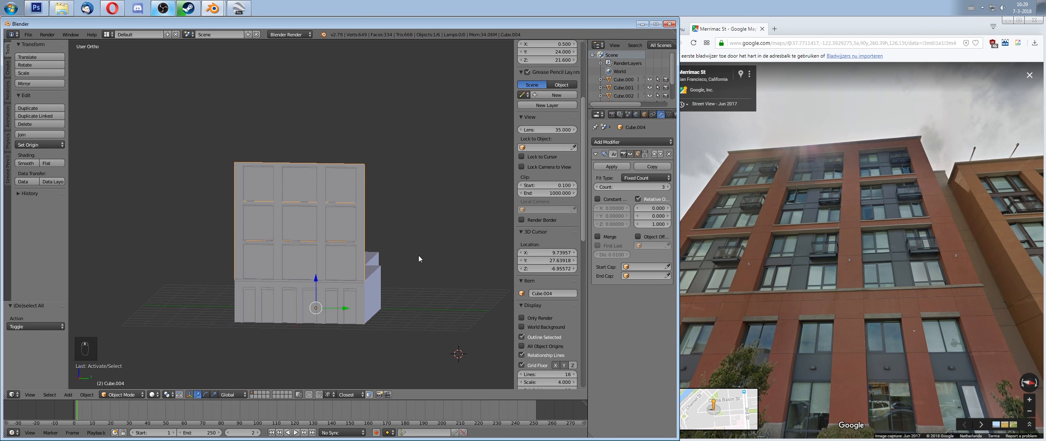
Step: Compare the top storeys and roof edge in Street View with the arrayed facade mesh
left_click(950, 215)
scroll(902, 179, "up", 3)
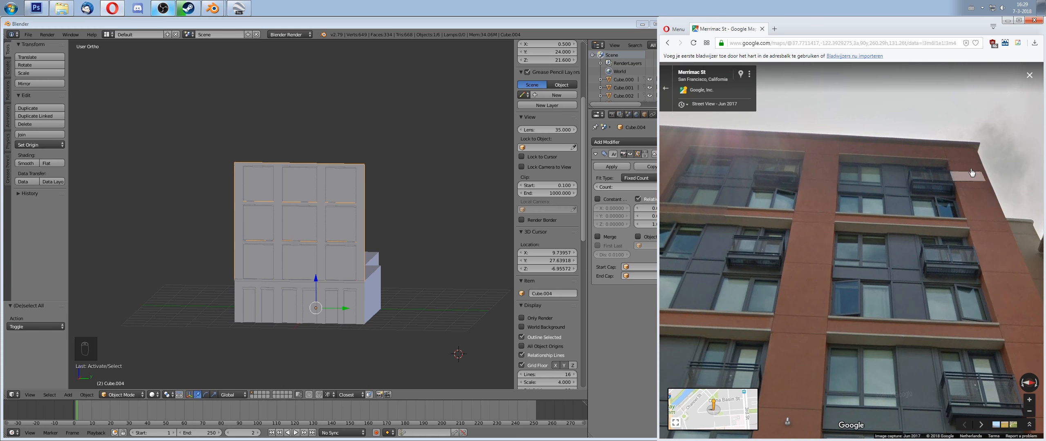
left_click_drag(940, 247, 933, 229)
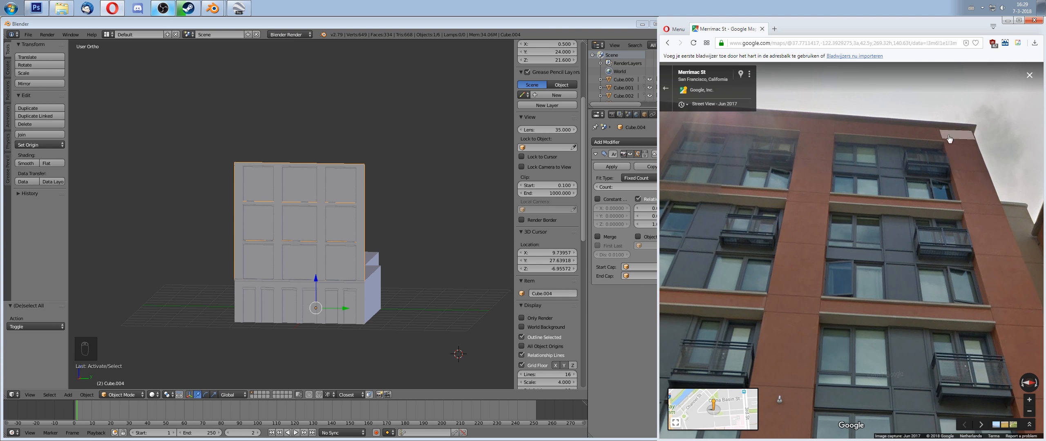
middle_click_drag(359, 180, 338, 172)
key("Tab")
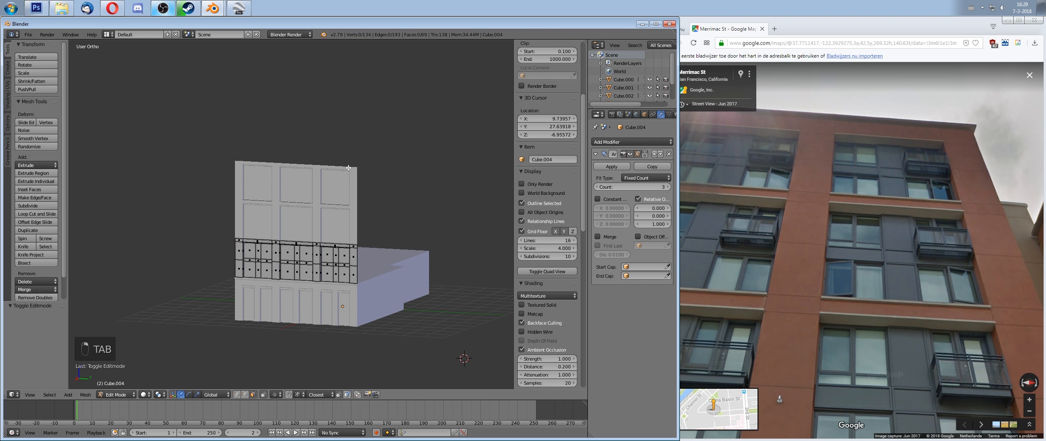
key("Tab")
key("Tab")
key("Tab")
key("Tab")
scroll(372, 323, "up", 3)
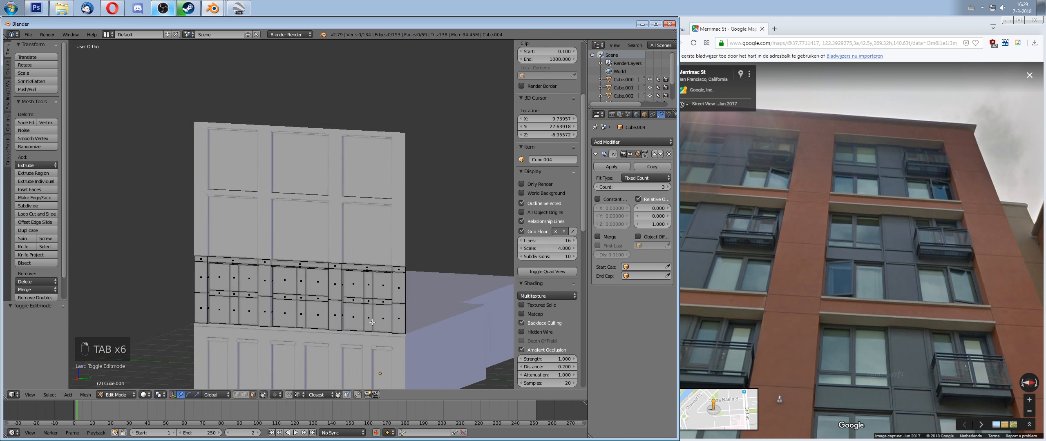
scroll(448, 299, "up", 2)
left_click(955, 131)
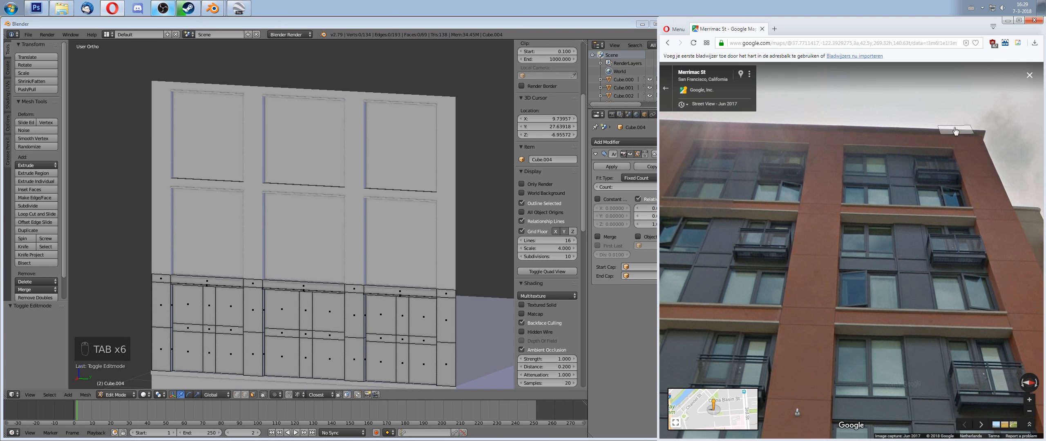
middle_click_drag(348, 221, 317, 229)
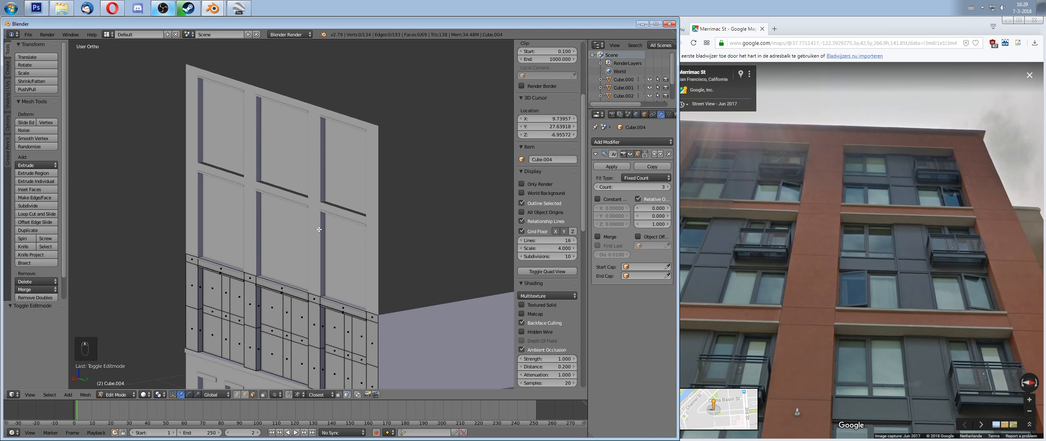
scroll(317, 228, "up", 1)
Step: Duplicate the separated ledge strips within their mesh and move the copy up 7.2 along Z to the next storey
key("Tab")
right_click(305, 309)
key("Tab")
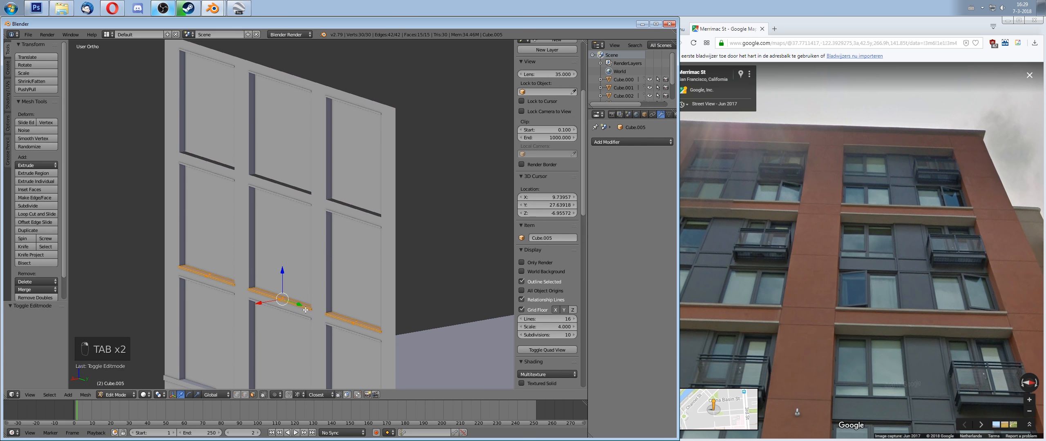
key("shift+d")
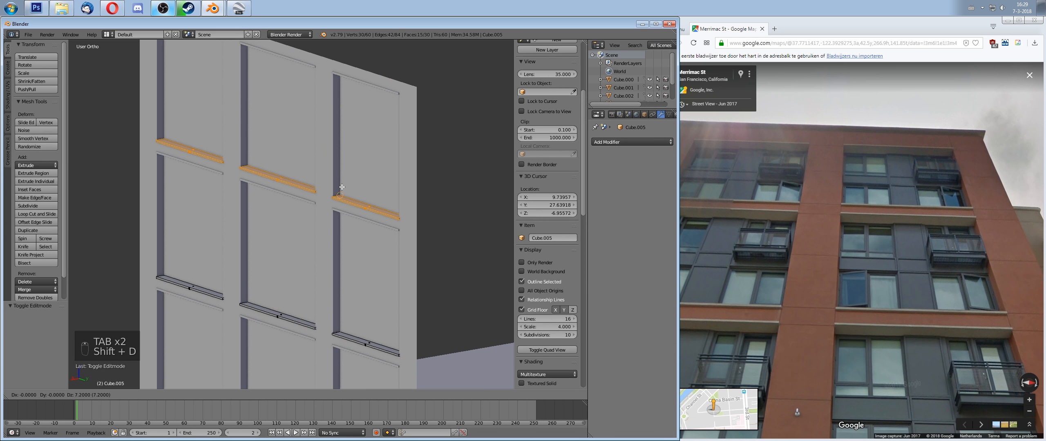
left_click(342, 191)
scroll(322, 274, "down", 1)
key("Tab")
scroll(322, 275, "down", 1)
middle_click_drag(322, 275, 442, 323)
key("a")
key("a")
scroll(358, 318, "down", 5)
scroll(407, 278, "up", 2)
Step: Try an array count of 6 on the upper facade, return it to 3 and clear the selection
right_click(353, 188)
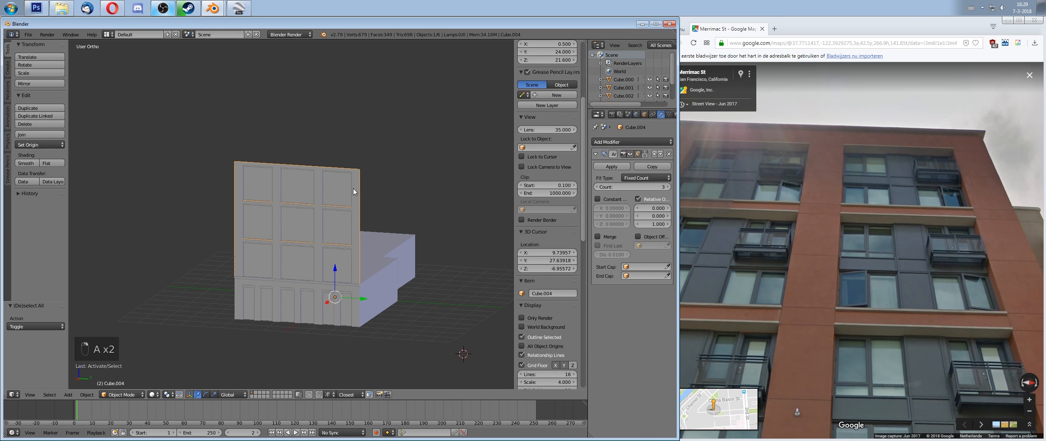
left_click(668, 187)
left_click(668, 187)
left_click(669, 187)
scroll(443, 275, "down", 5)
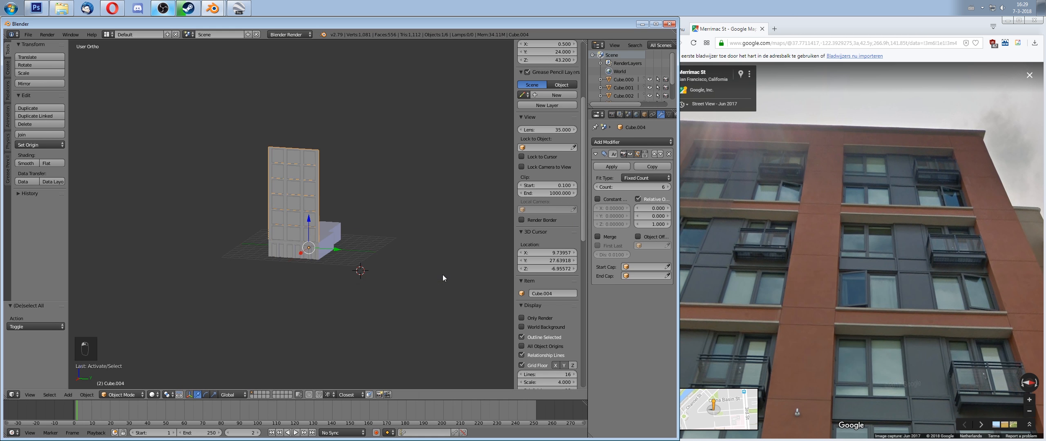
middle_click_drag(443, 274, 643, 219)
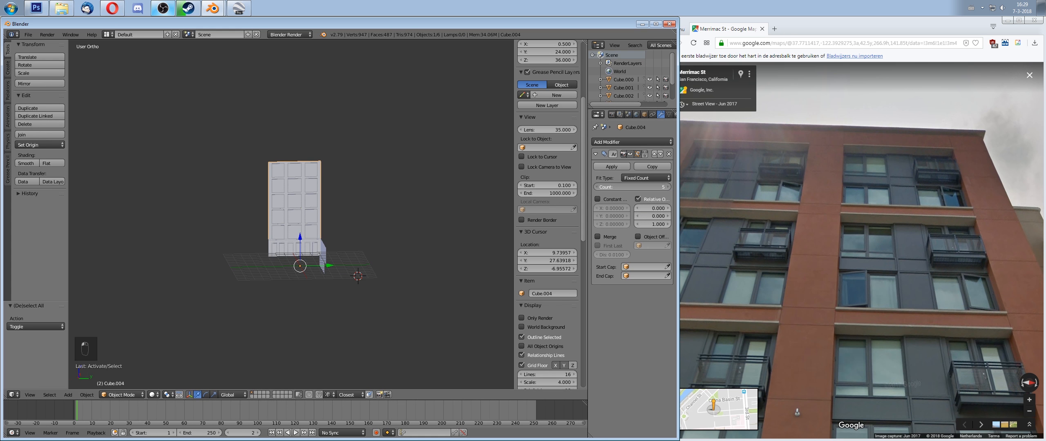
left_click(598, 187)
left_click(598, 187)
middle_click_drag(307, 282, 263, 337)
scroll(263, 336, "up", 2)
key("a")
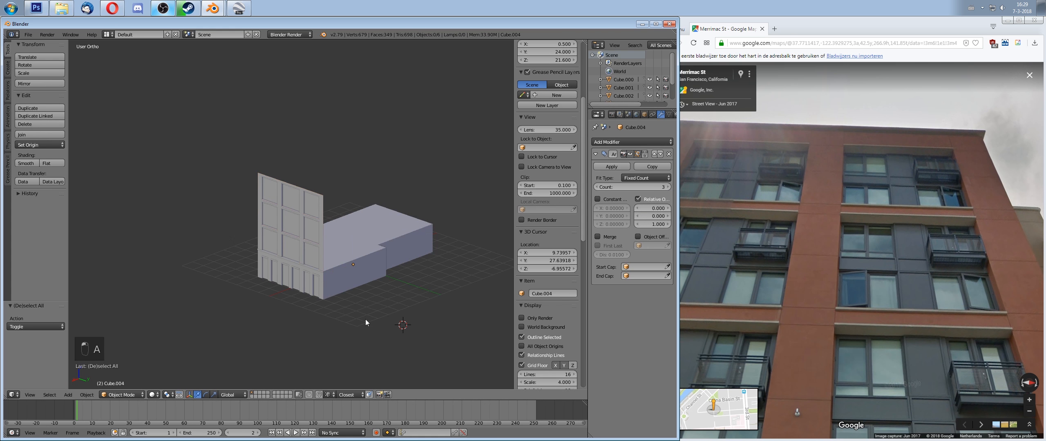
middle_click_drag(365, 318, 287, 320)
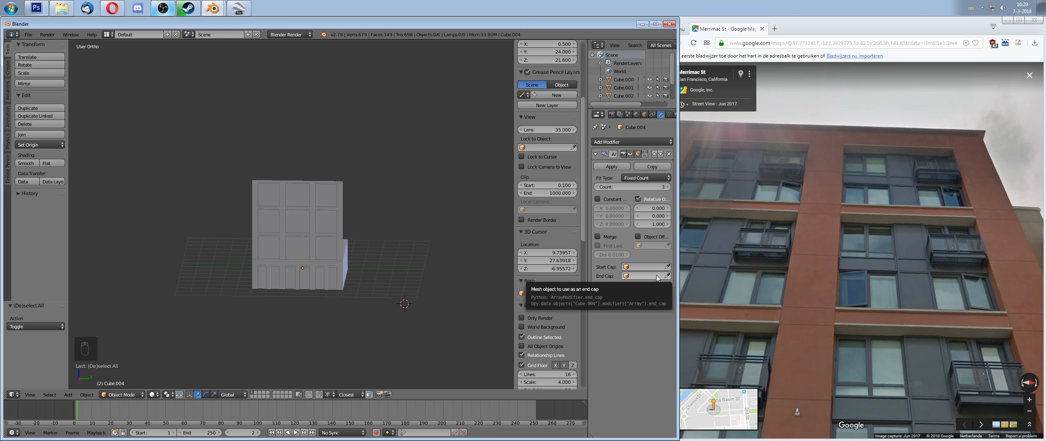
Step: Move around the corner to Mission Bay Boulevard North in Street View and compare the building's side facade and entrance with the model
middle_click_drag(319, 226, 302, 293)
scroll(303, 294, "up", 3)
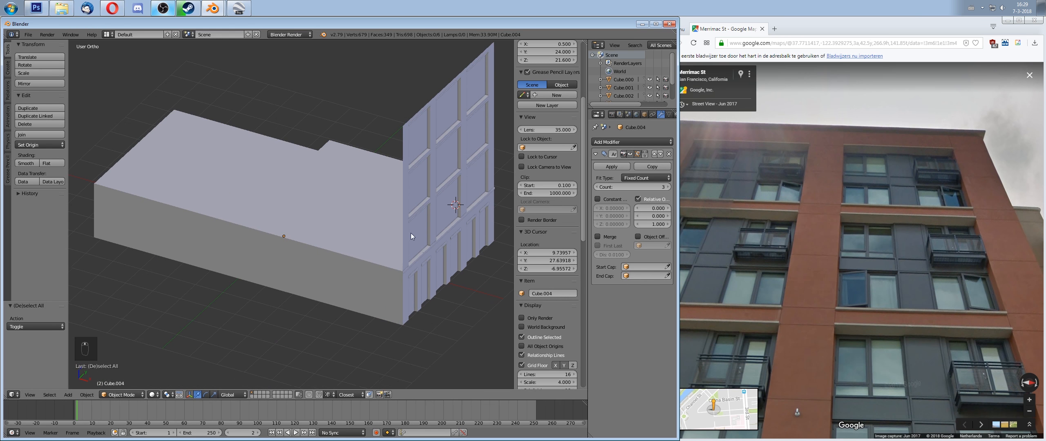
left_click_drag(825, 285, 780, 210)
left_click_drag(768, 245, 852, 196)
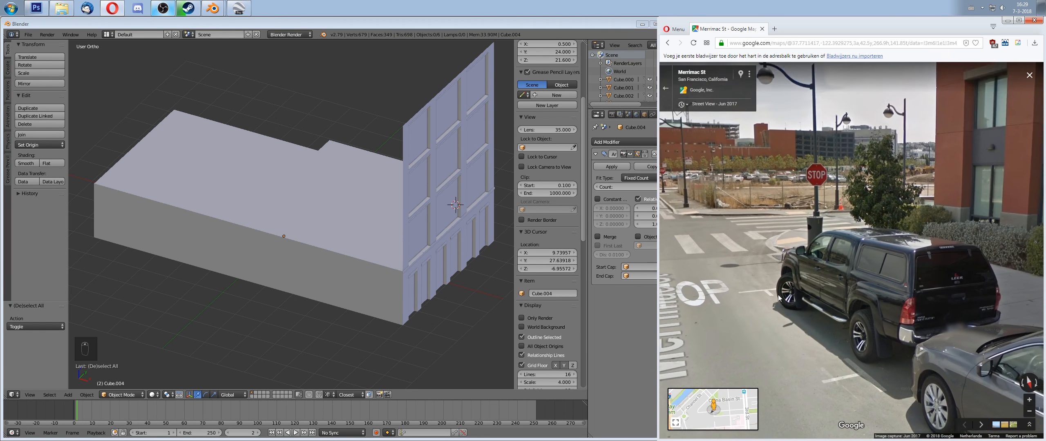
left_click(750, 318)
left_click(867, 258)
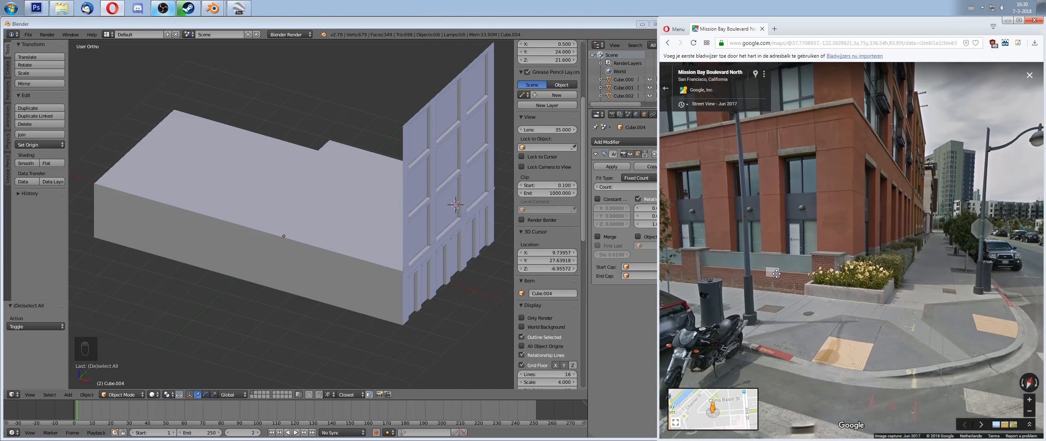
left_click_drag(956, 285, 999, 289)
left_click(818, 307)
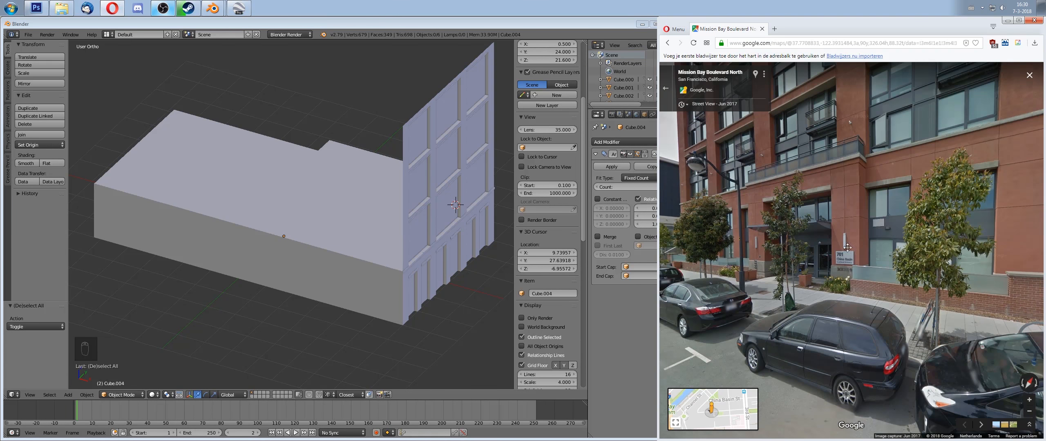
left_click_drag(847, 248, 796, 308)
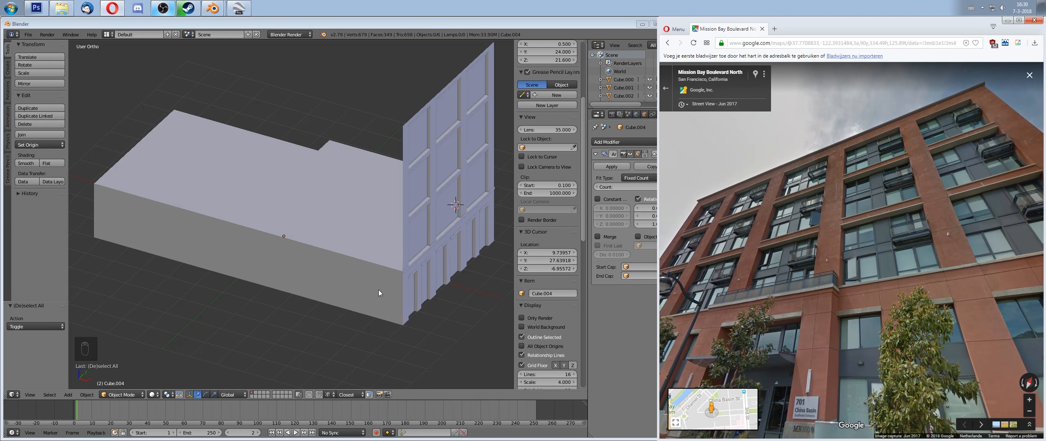
middle_click_drag(379, 293, 332, 272)
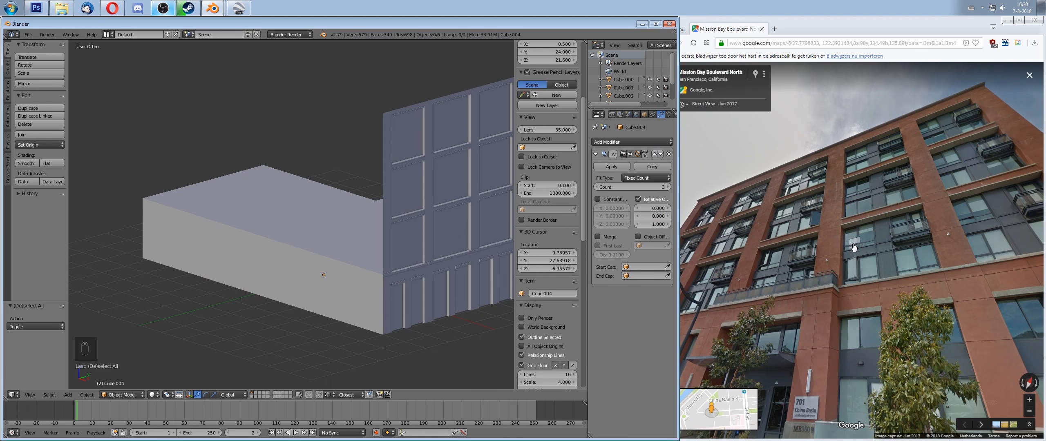
left_click_drag(824, 339, 861, 305)
left_click_drag(922, 334, 895, 321)
Step: Open the arrayed upper facade mesh for editing, clear its selection and examine its panels and ledges from several angles
middle_click_drag(457, 327, 343, 301)
scroll(516, 314, "down", 1)
scroll(486, 313, "down", 1)
key("Tab")
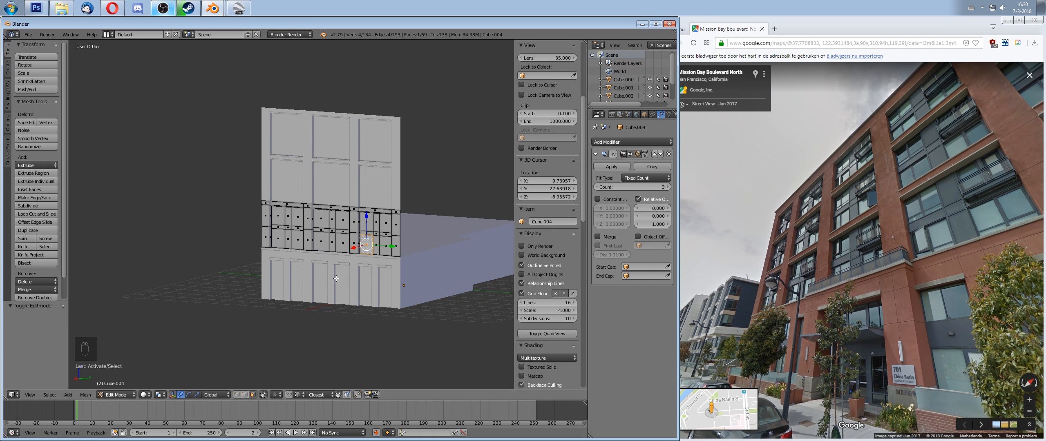
scroll(337, 278, "up", 2)
key("a")
scroll(363, 307, "up", 2)
middle_click_drag(371, 309, 273, 268, "shift")
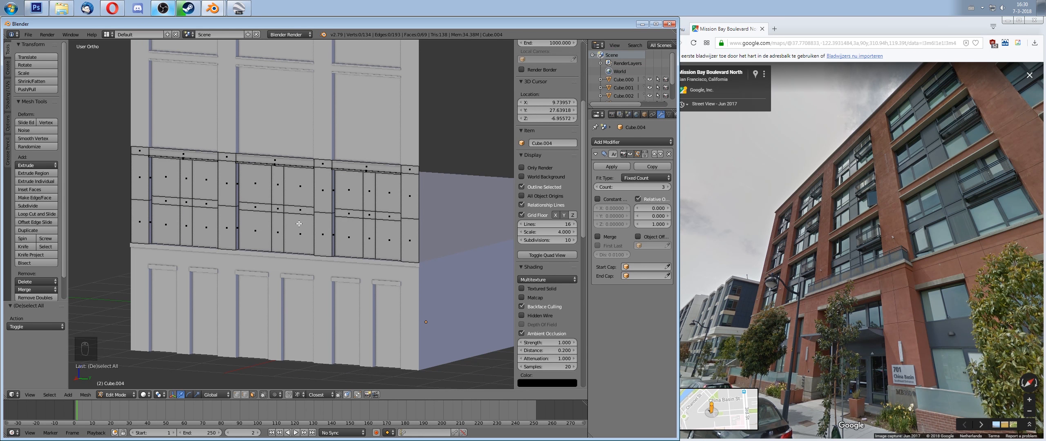
middle_click_drag(299, 224, 267, 195)
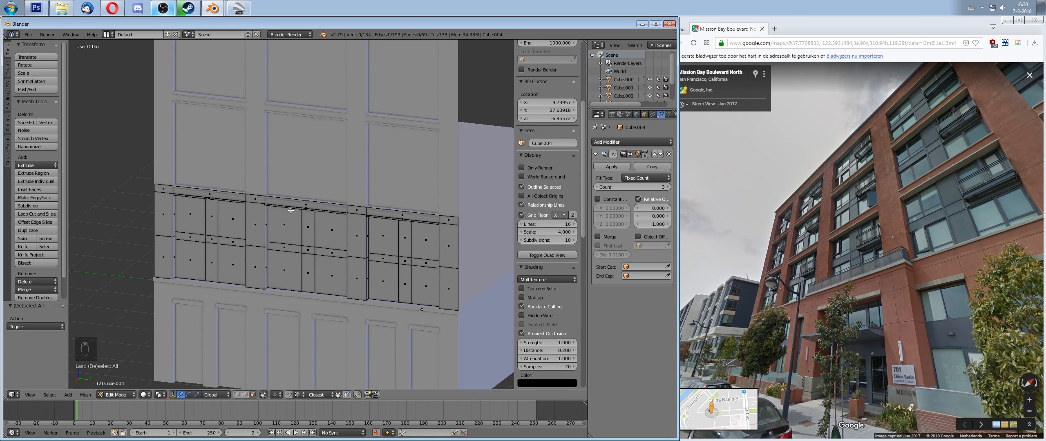
mouse_move(362, 230)
middle_mouse_down()
mouse_move(362, 258)
mouse_move(386, 262)
mouse_move(355, 292)
mouse_move(370, 290)
middle_mouse_up()
middle_click_drag(362, 259, 371, 258)
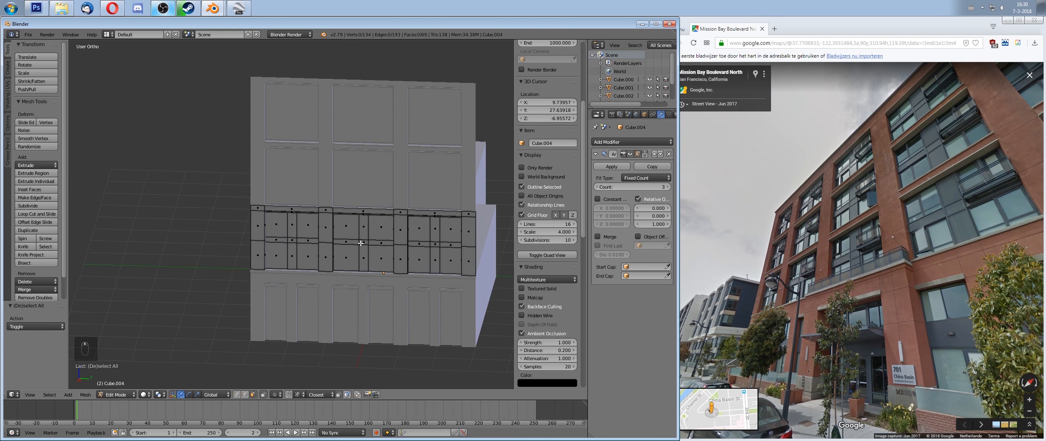
scroll(269, 177, "up", 1)
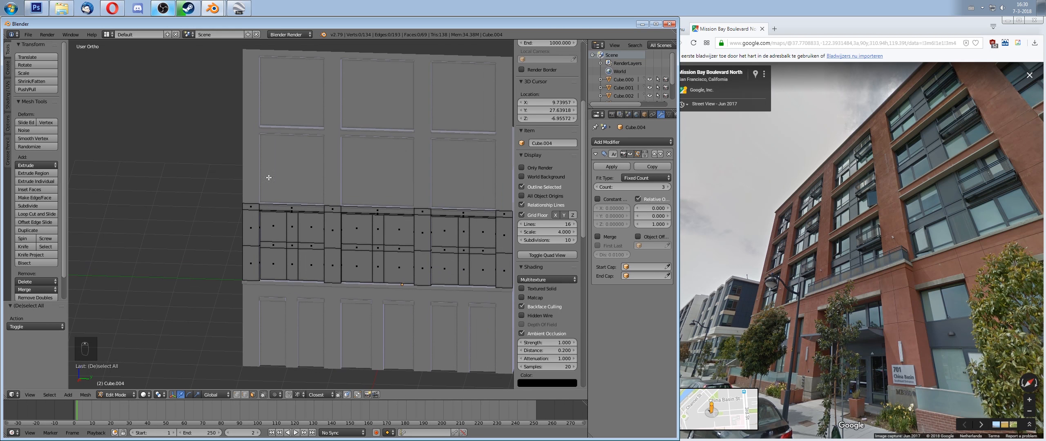
middle_click_drag(384, 223, 269, 230)
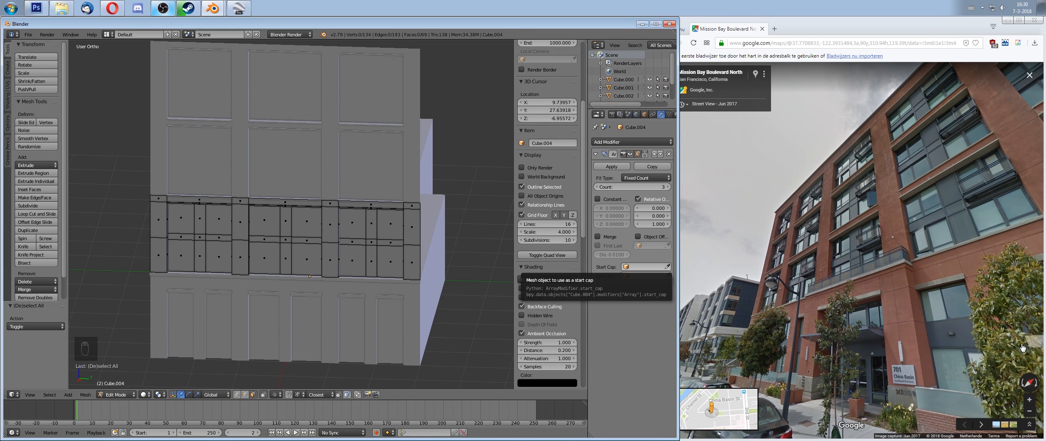
Step: Move the Street View reference back to the Merrimac Street crossing to check the building's front
left_click(825, 246)
left_click(878, 298)
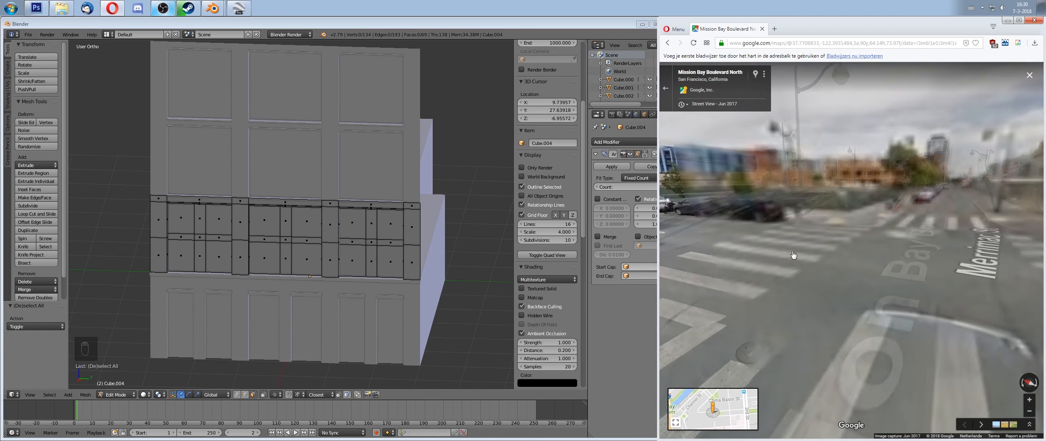